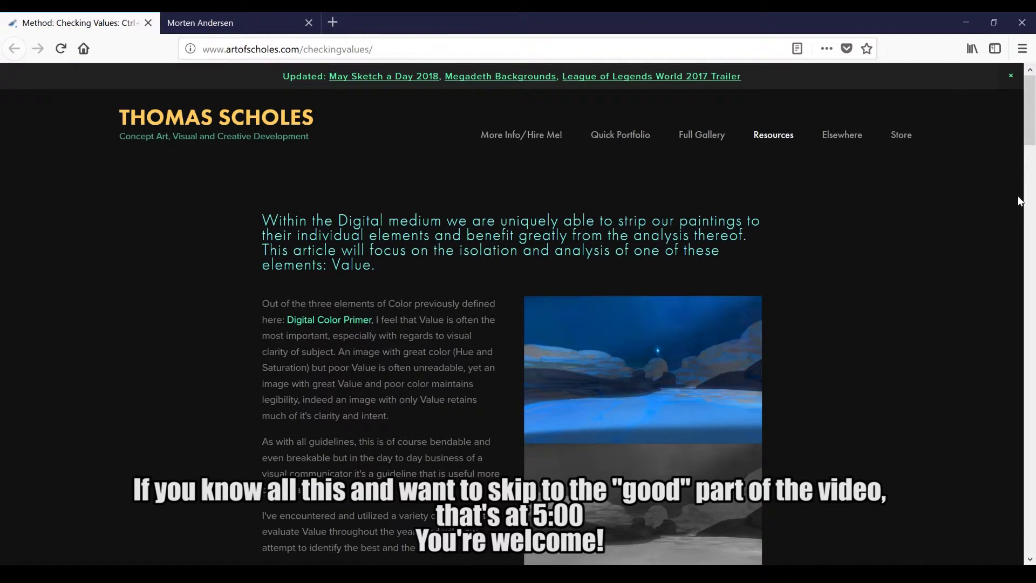
pyautogui.moveTo(1028, 137); pyautogui.dragTo(1028, 69)
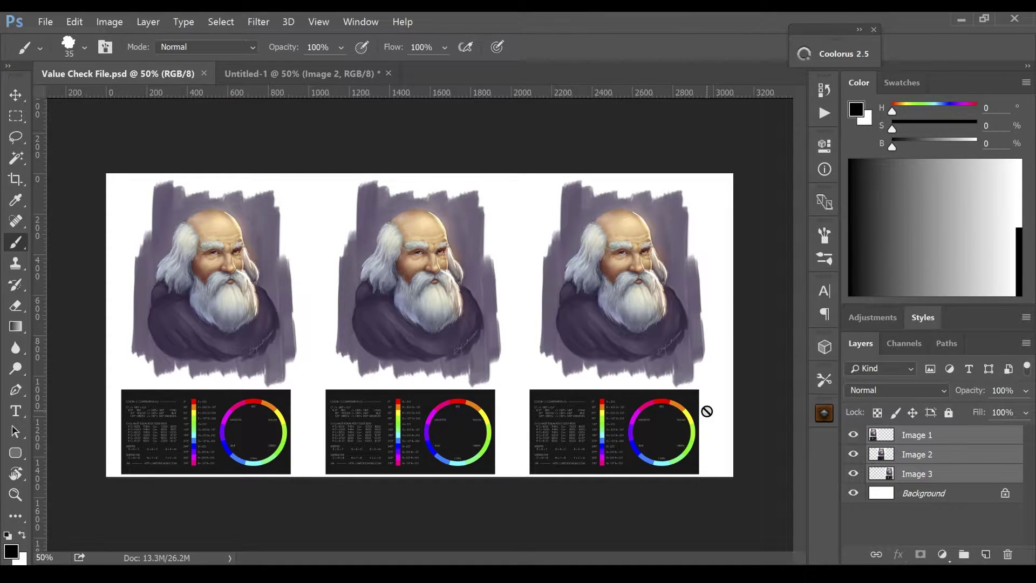
# Desaturate the Image 2 layer and check the grays in its color wheel up close.
pyautogui.click(969, 438)
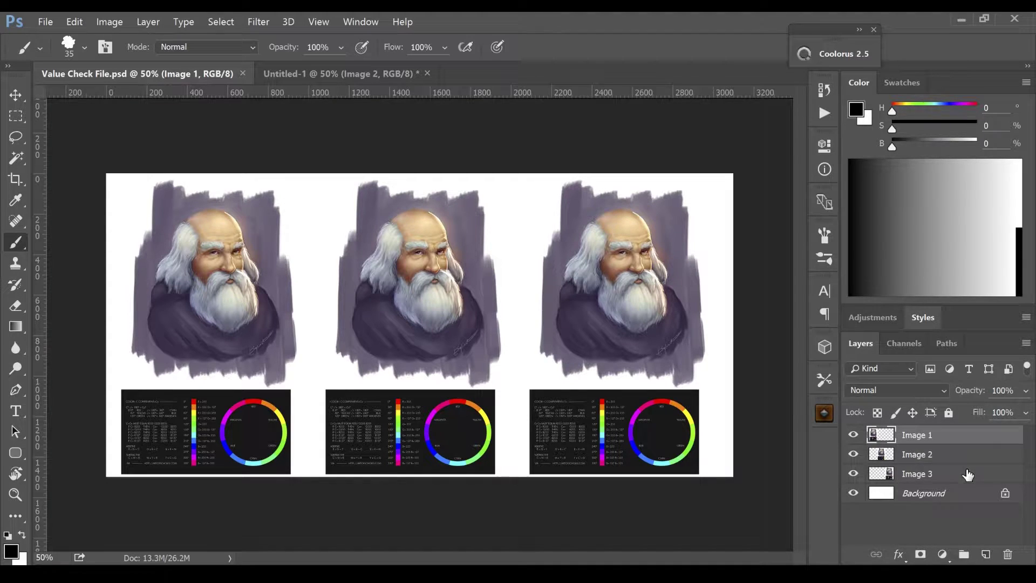
pyautogui.click(969, 455)
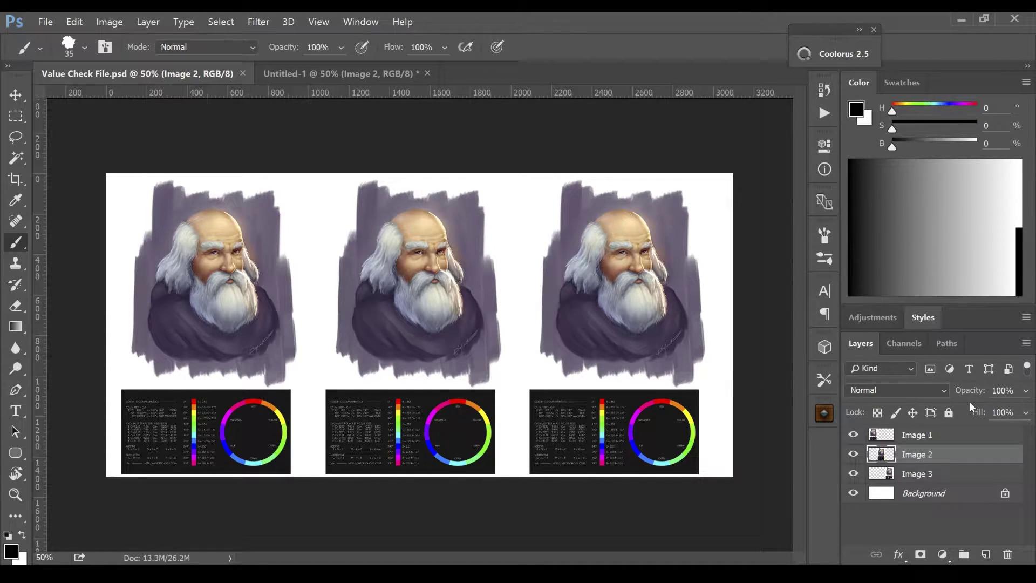
pyautogui.hotkey('ctrl', 'shift', 'u')
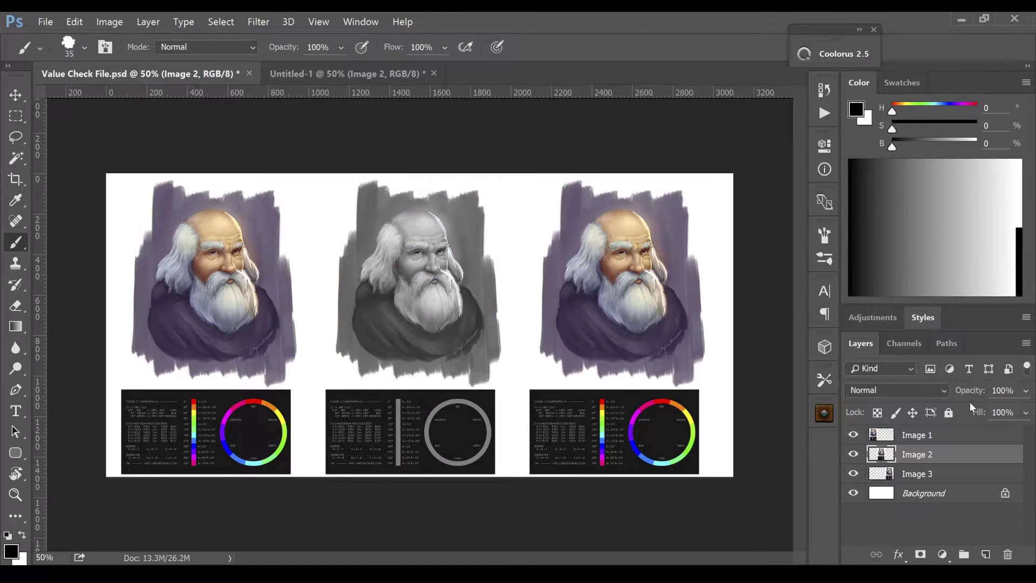
pyautogui.moveTo(478, 433)
pyautogui.mouseDown()
pyautogui.moveTo(536, 430)
pyautogui.moveTo(588, 385)
pyautogui.mouseUp()
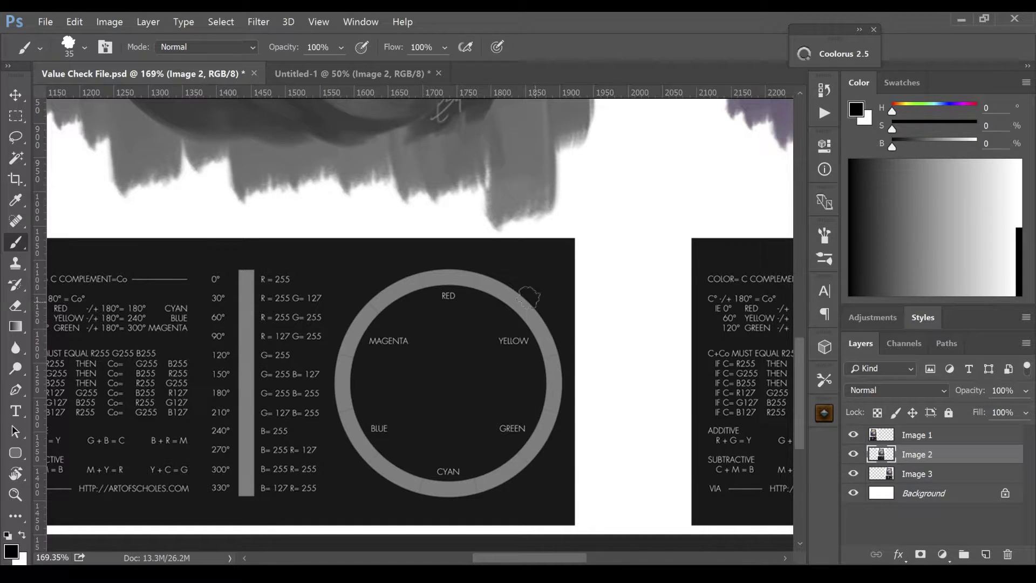
pyautogui.moveTo(650, 354); pyautogui.dragTo(555, 365)
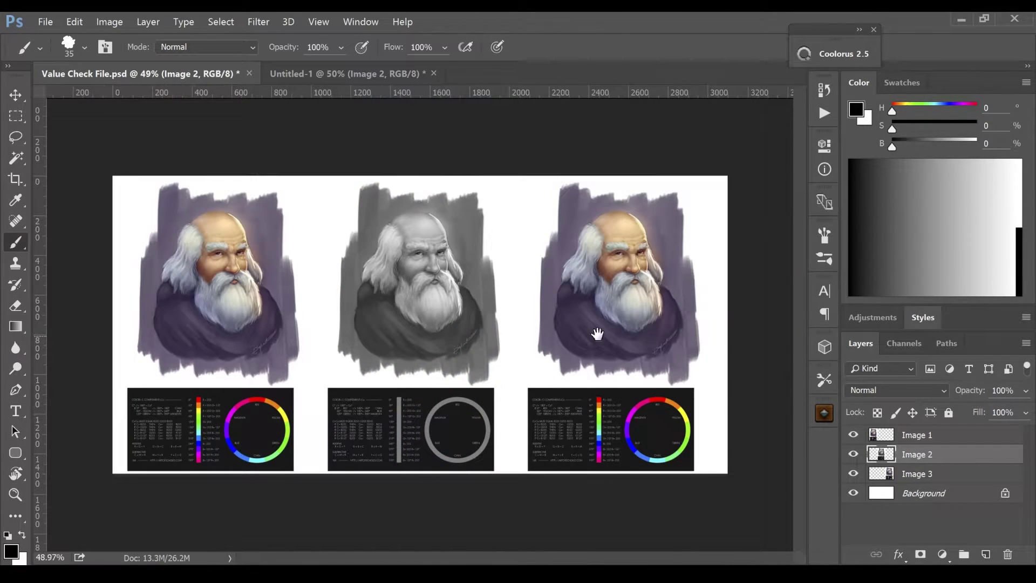
# Add a new layer directly above Image 3 and fill it with black.
pyautogui.click(969, 475)
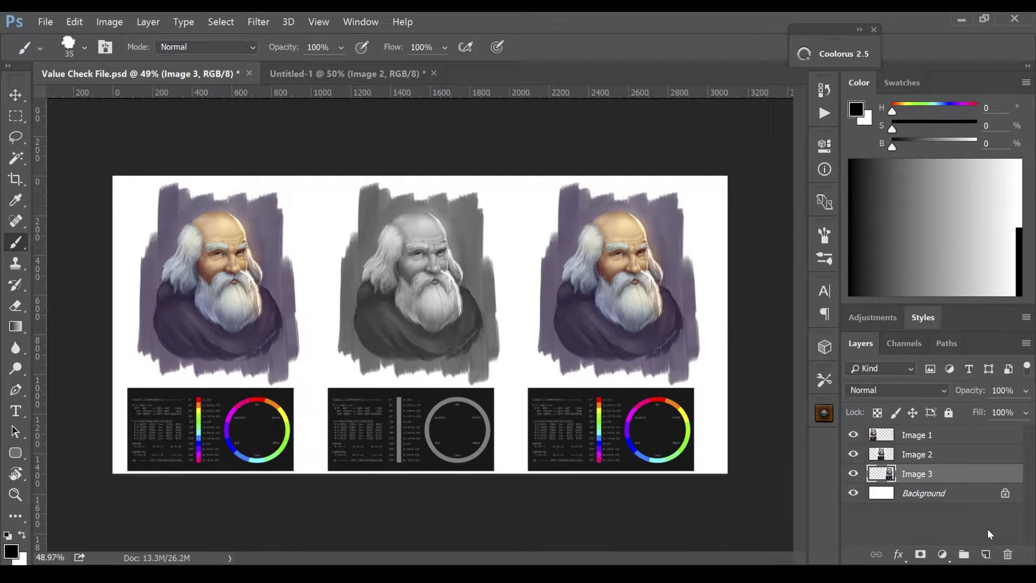
pyautogui.click(985, 554)
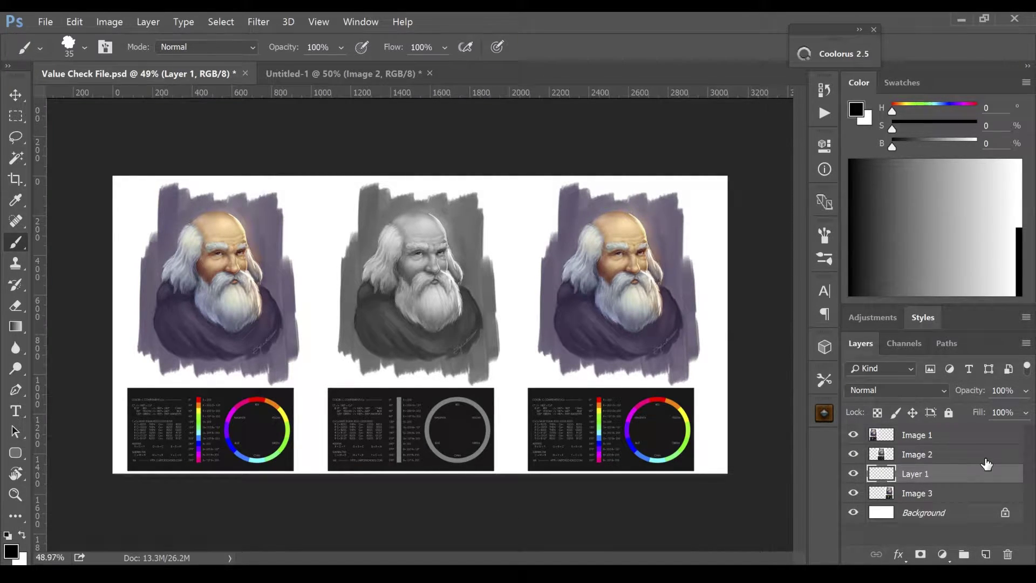
pyautogui.hotkey('alt', 'BackSpace')
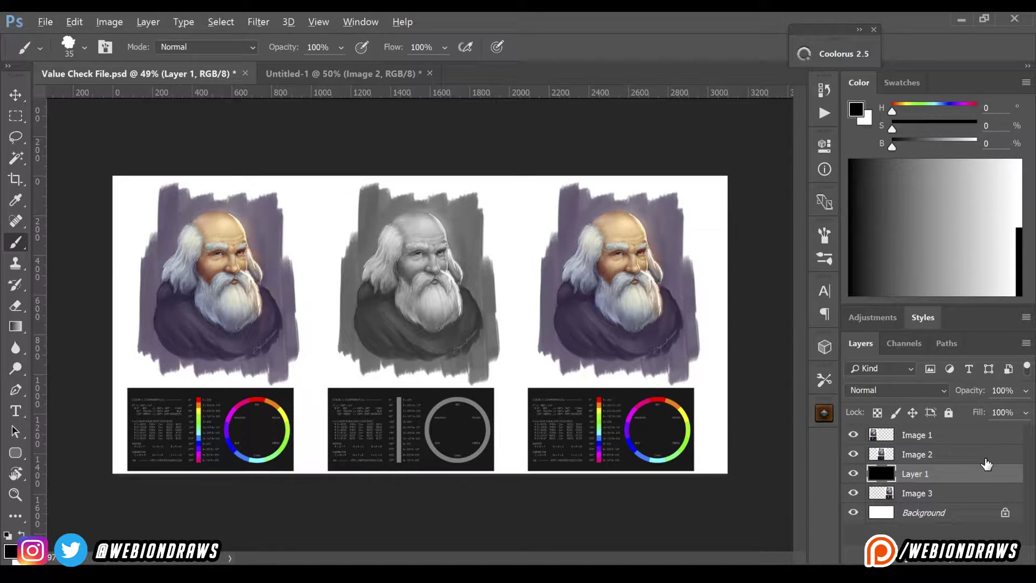
# Try the Saturation and Color blend modes on the black layer above Image 3, keeping Color.
pyautogui.click(934, 389)
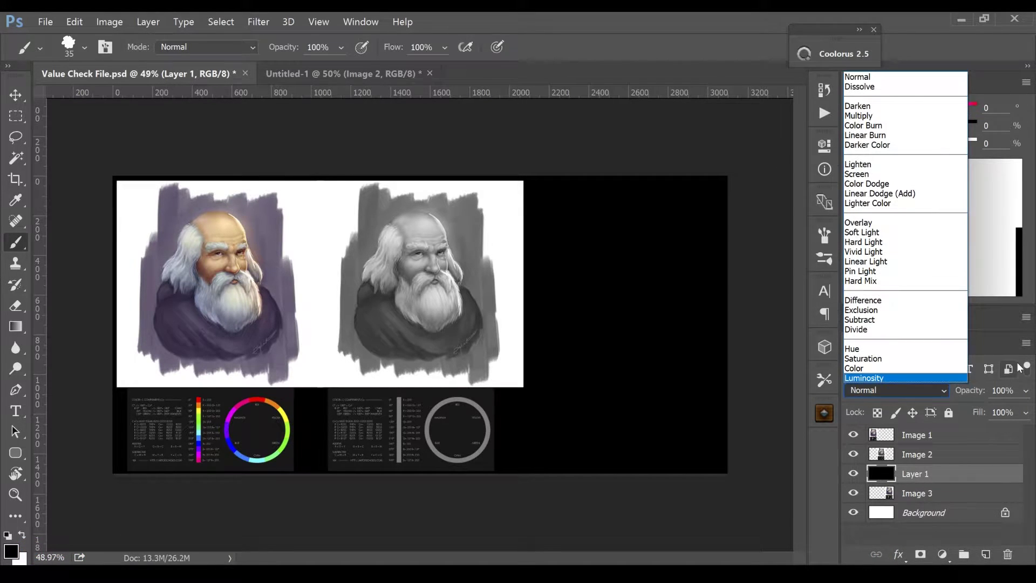
pyautogui.click(946, 365)
pyautogui.click(935, 394)
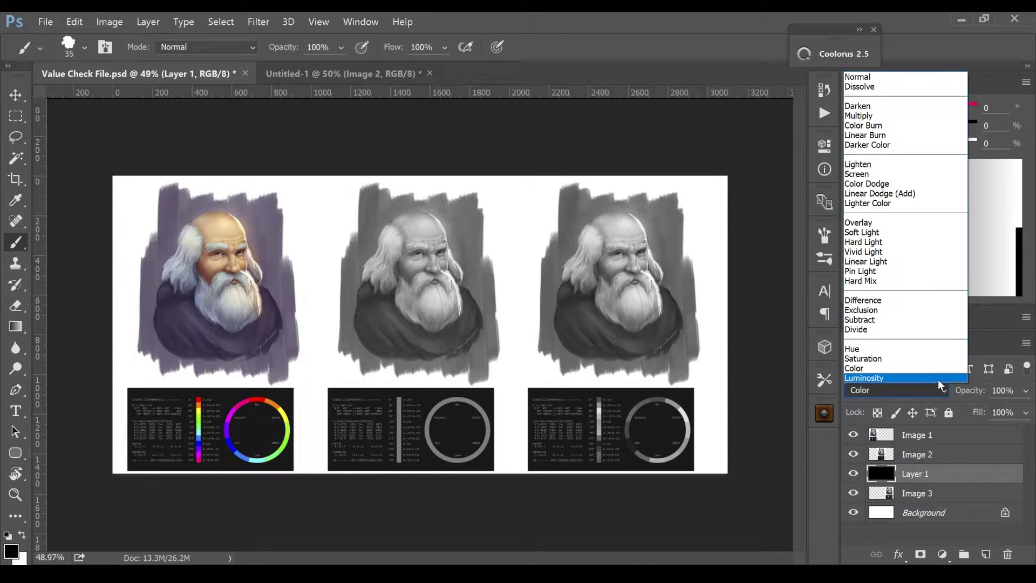
pyautogui.click(929, 365)
pyautogui.click(924, 391)
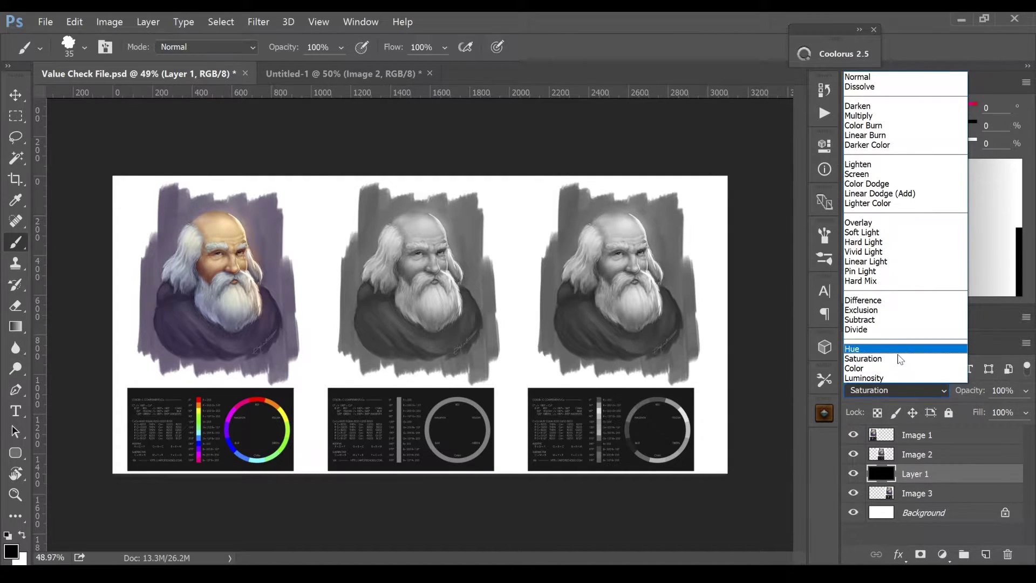
pyautogui.click(895, 366)
# Compare the gray values in the third image's color wheel with the original and the desaturated color wheels.
pyautogui.moveTo(674, 432); pyautogui.dragTo(765, 444)
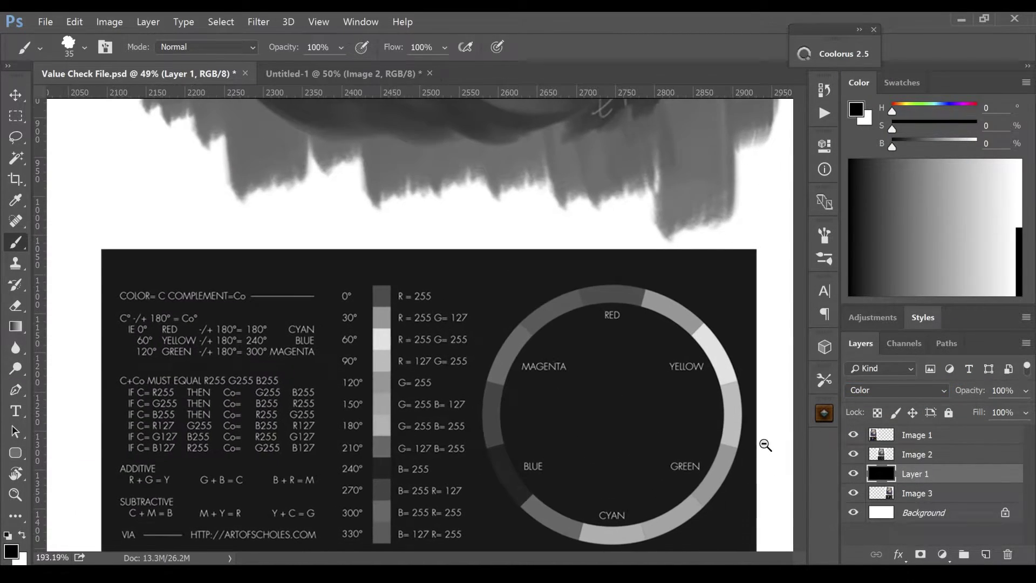
pyautogui.moveTo(684, 403); pyautogui.dragTo(626, 338)
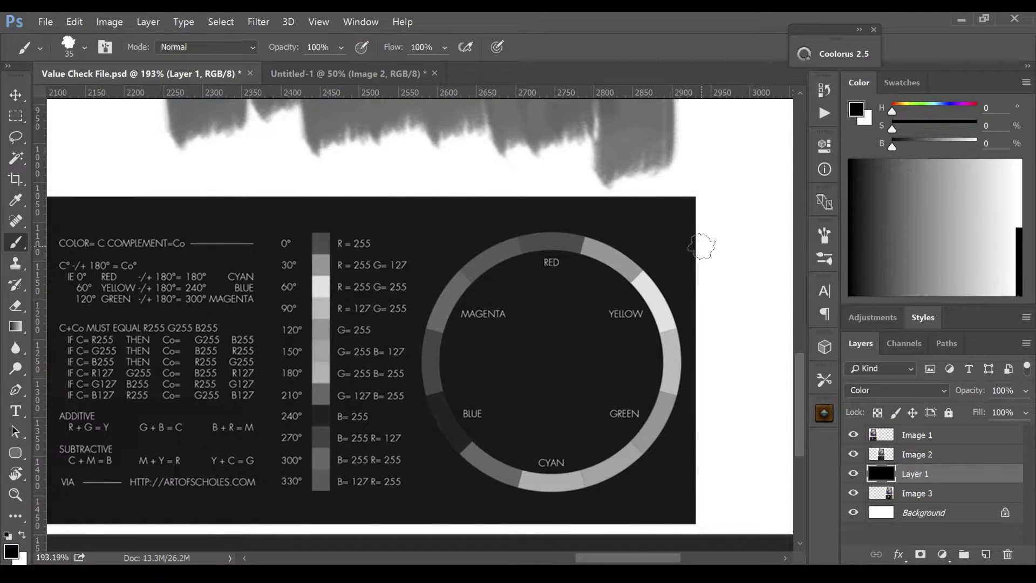
pyautogui.moveTo(626, 342)
pyautogui.mouseDown()
pyautogui.moveTo(473, 389)
pyautogui.moveTo(370, 335)
pyautogui.moveTo(437, 393)
pyautogui.moveTo(550, 400)
pyautogui.moveTo(579, 416)
pyautogui.mouseUp()
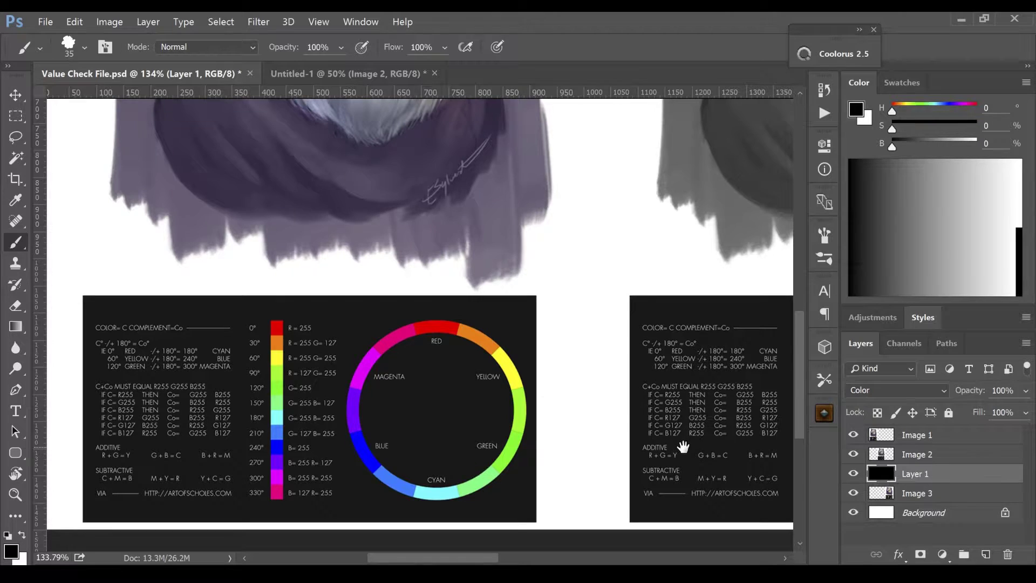
pyautogui.moveTo(669, 445); pyautogui.dragTo(388, 458)
pyautogui.moveTo(603, 398); pyautogui.dragTo(279, 397)
pyautogui.moveTo(637, 381); pyautogui.dragTo(458, 386)
pyautogui.moveTo(682, 374)
pyautogui.mouseDown()
pyautogui.moveTo(538, 374)
pyautogui.moveTo(594, 370)
pyautogui.mouseUp()
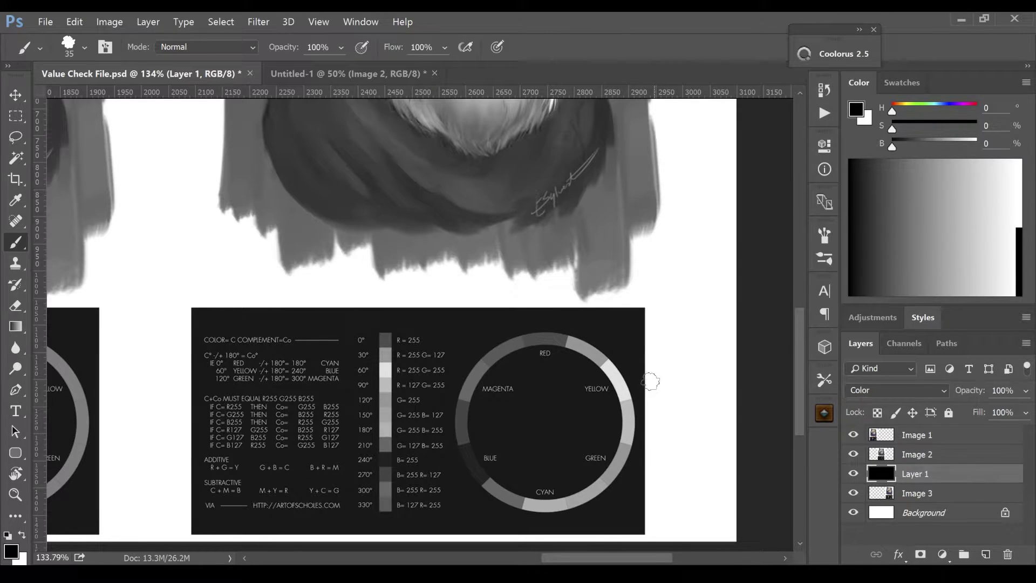
pyautogui.moveTo(675, 376); pyautogui.dragTo(591, 386)
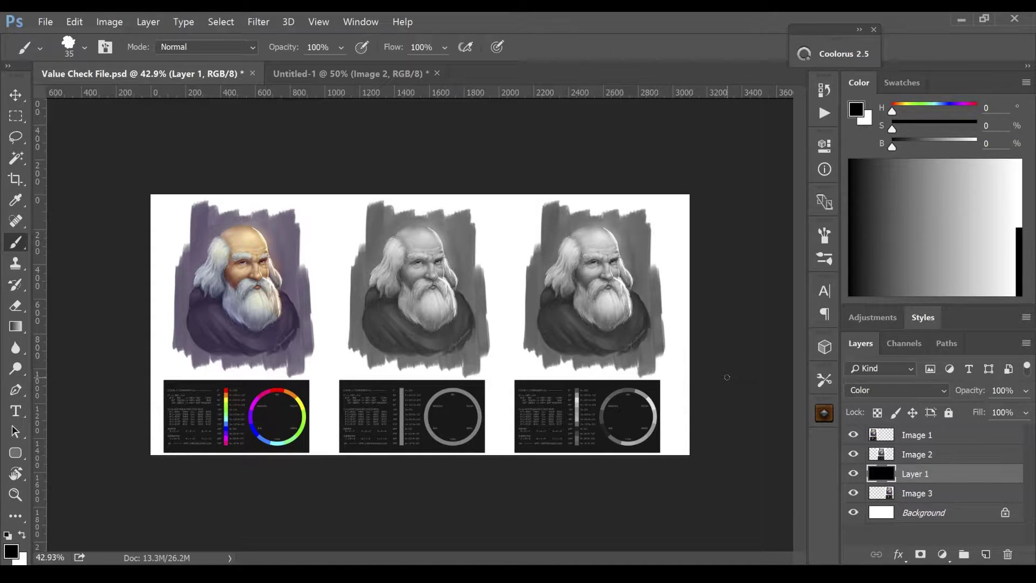
# Apply a custom proof setup that simulates Working Gray - Dot Gain 20% with Relative Colorimetric rendering intent.
pyautogui.click(318, 22)
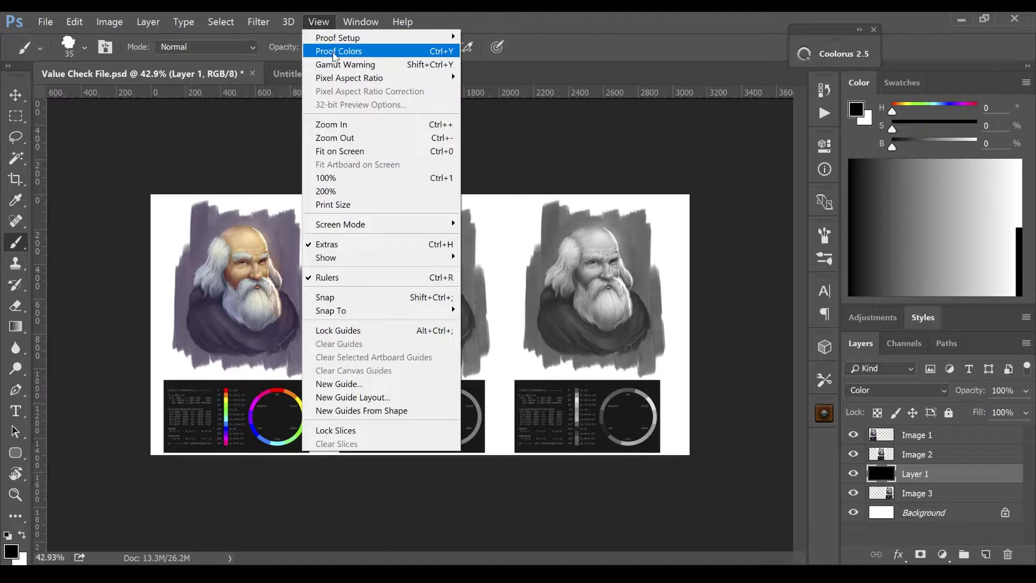
pyautogui.moveTo(445, 41)
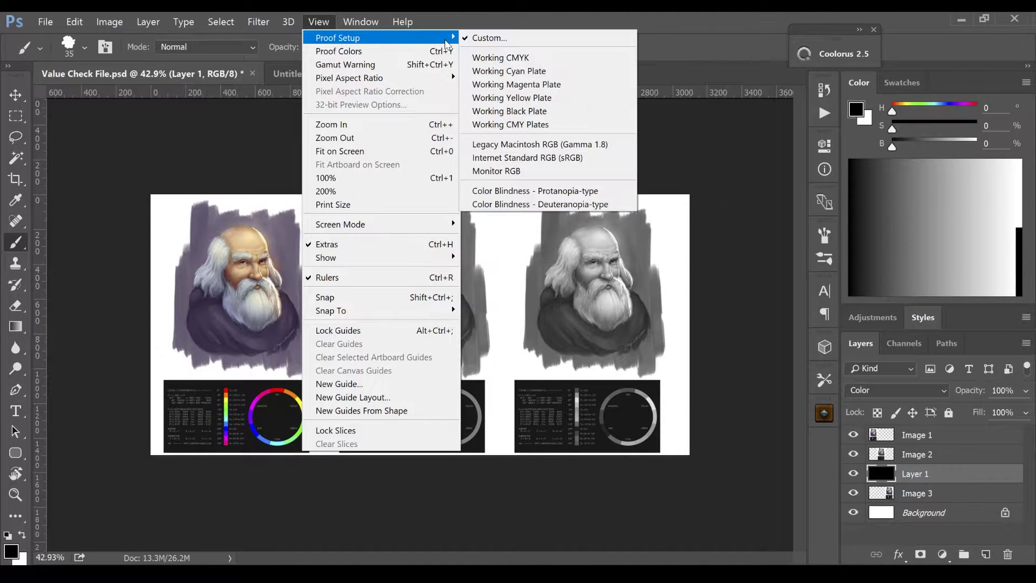
pyautogui.click(537, 42)
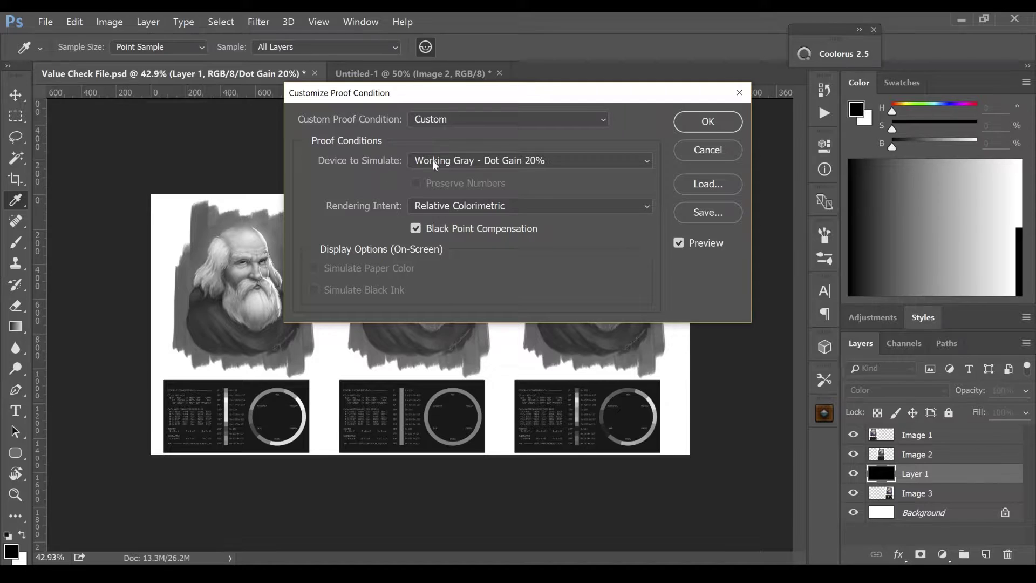
pyautogui.click(477, 163)
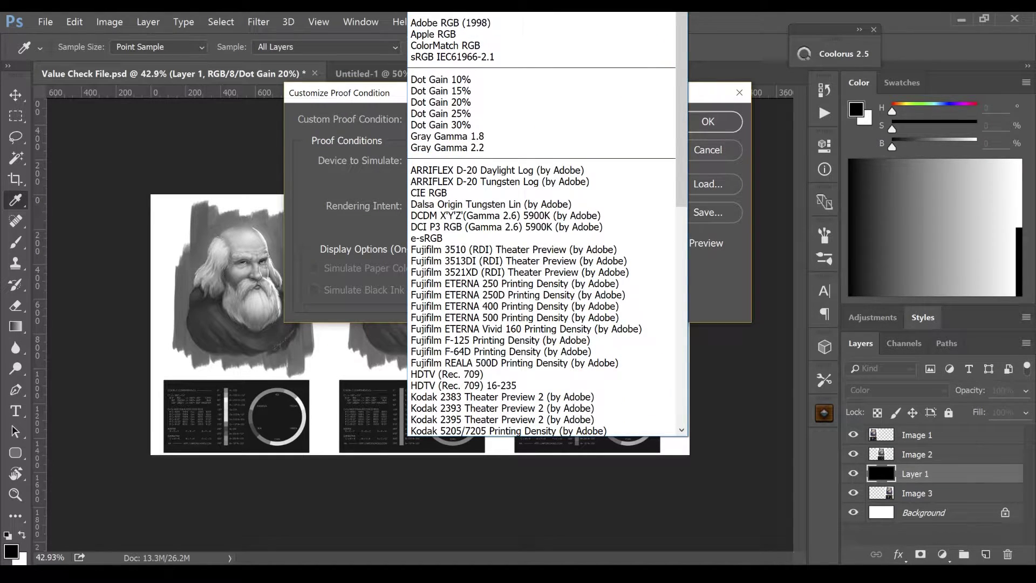
pyautogui.press('Escape')
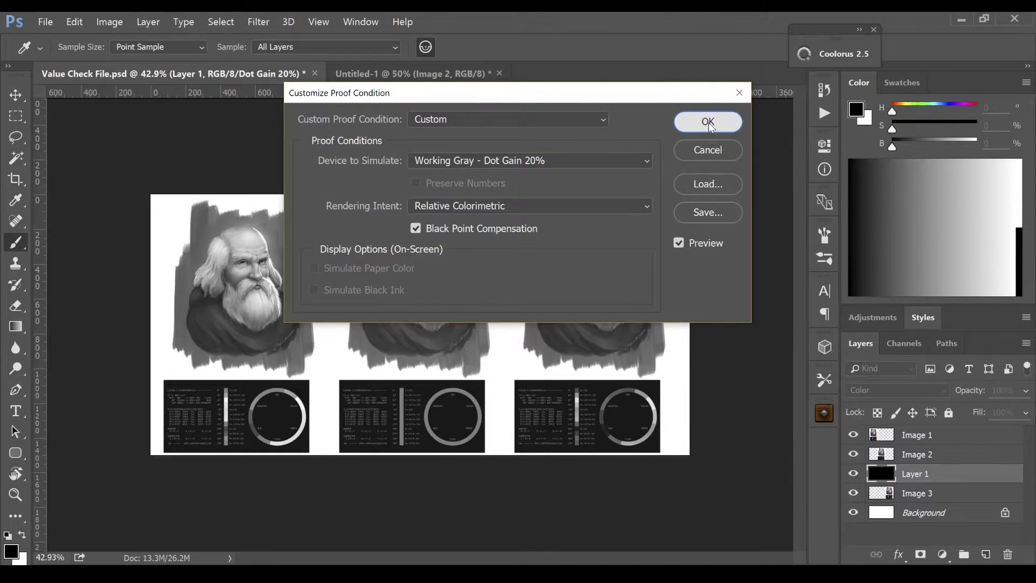
pyautogui.click(708, 128)
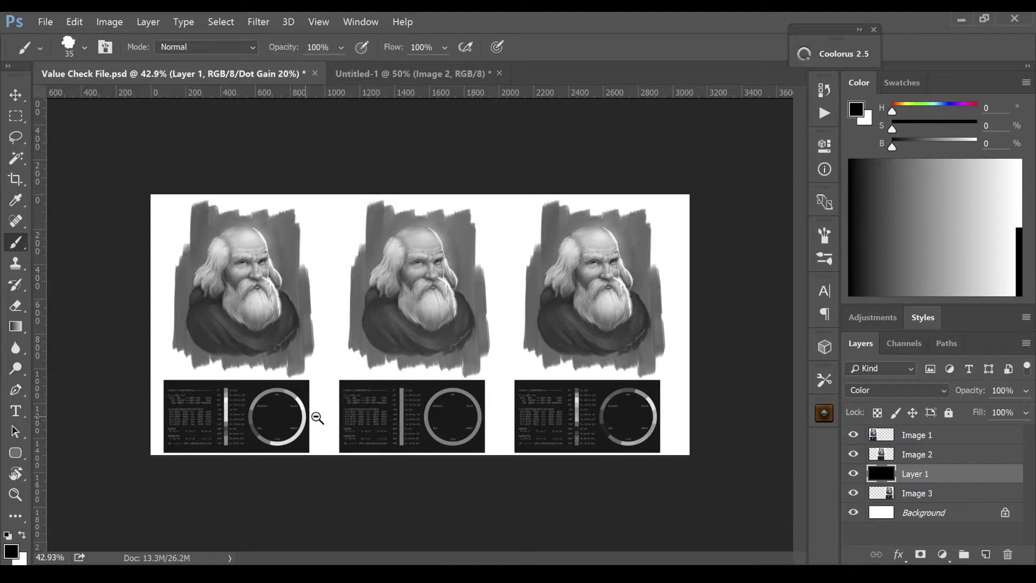
# Examine the first image's color wheel in the grayscale proof and compare it with the other two.
pyautogui.moveTo(317, 416)
pyautogui.mouseDown()
pyautogui.moveTo(398, 423)
pyautogui.moveTo(492, 347)
pyautogui.moveTo(508, 349)
pyautogui.mouseUp()
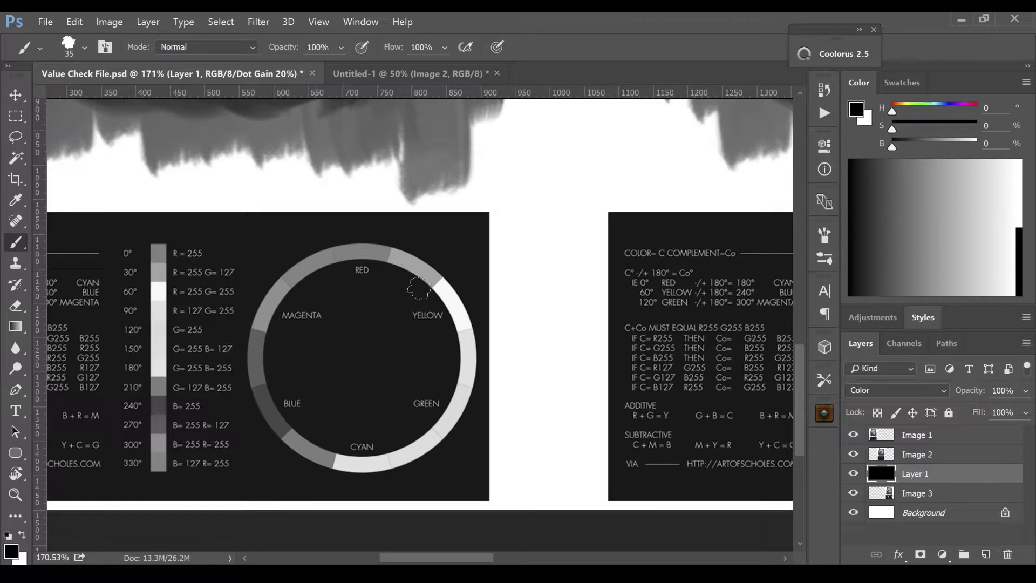
pyautogui.moveTo(569, 214); pyautogui.dragTo(488, 250)
pyautogui.hotkey('ctrl', '0')
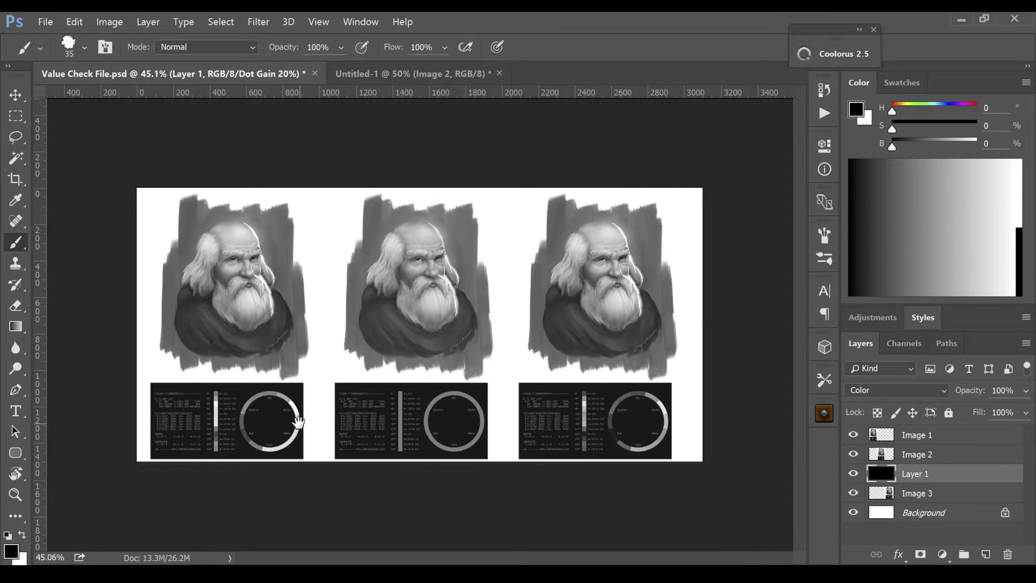
pyautogui.moveTo(303, 418); pyautogui.dragTo(377, 419)
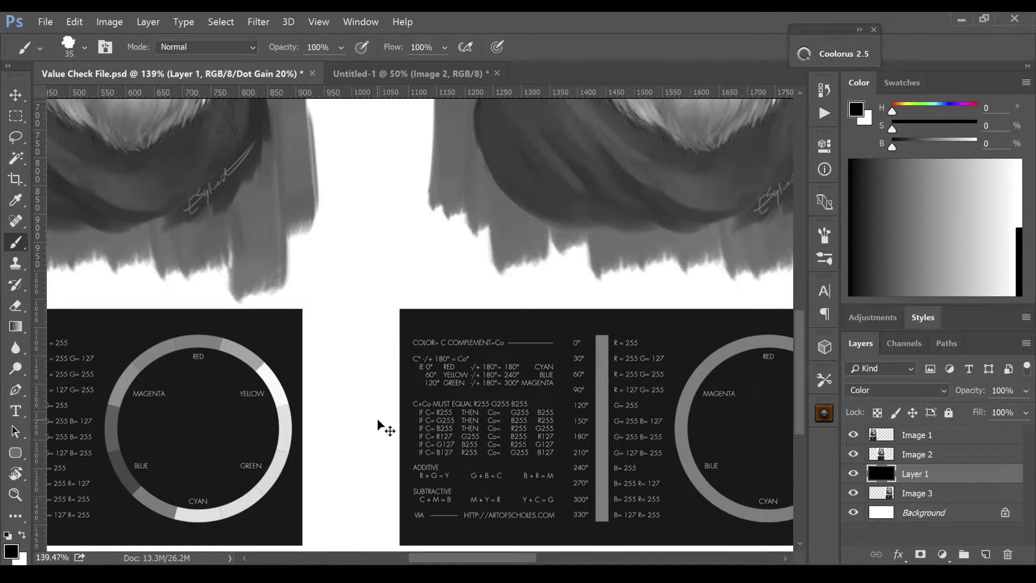
# Change the black layer's blend mode to Saturation and turn off Proof Colors.
pyautogui.press('Up')
pyautogui.hotkey('ctrl', 'y')
pyautogui.moveTo(463, 424); pyautogui.dragTo(417, 430)
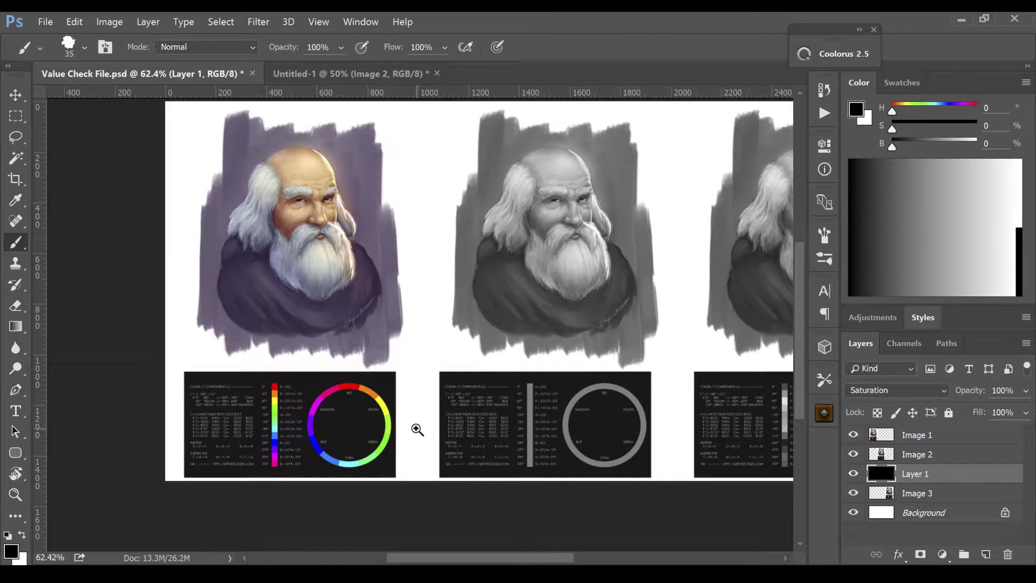
pyautogui.moveTo(592, 391); pyautogui.dragTo(601, 418)
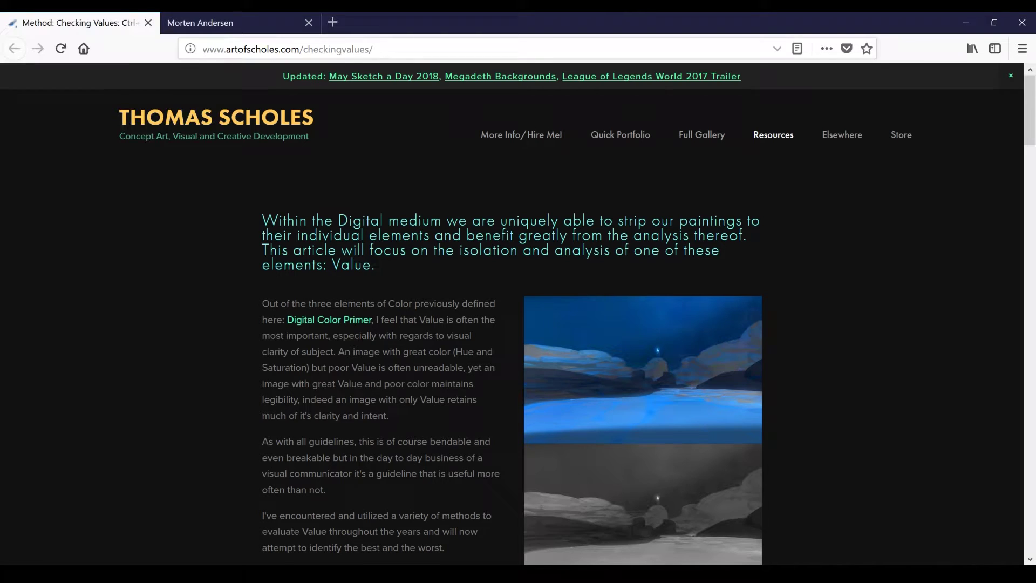
# In the browser, read the article on Photoshop color, value and grayscale, covering the Proof Colors and Color Lookup options.
pyautogui.click(216, 23)
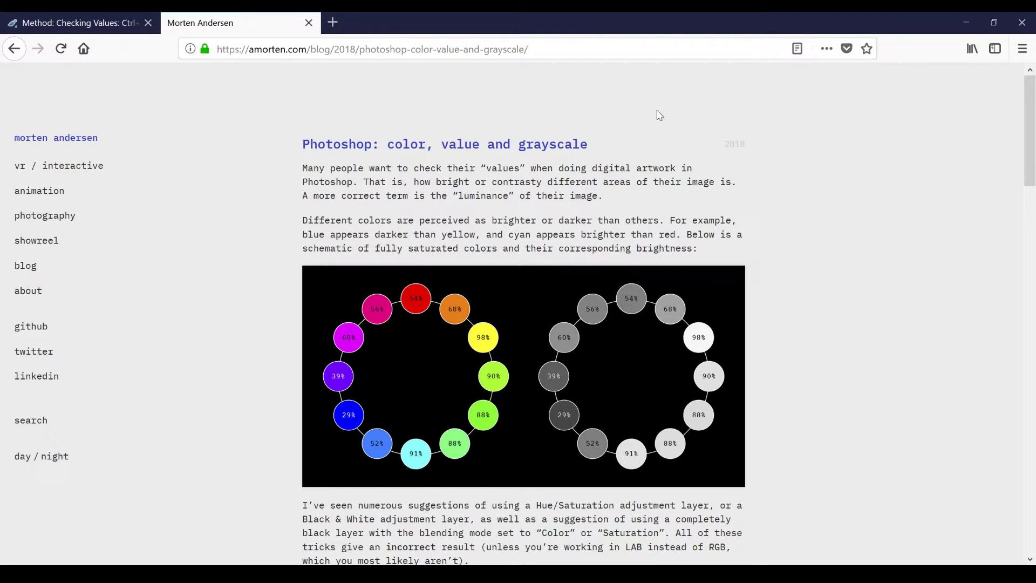
pyautogui.scroll(-8, 912, 286)
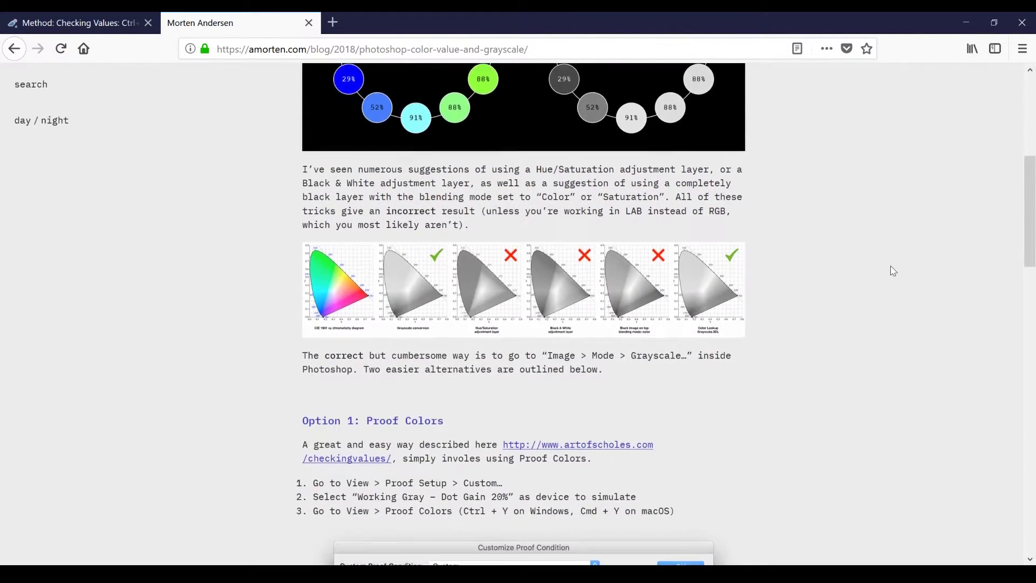
pyautogui.scroll(-4, 905, 275)
pyautogui.scroll(5, 904, 274)
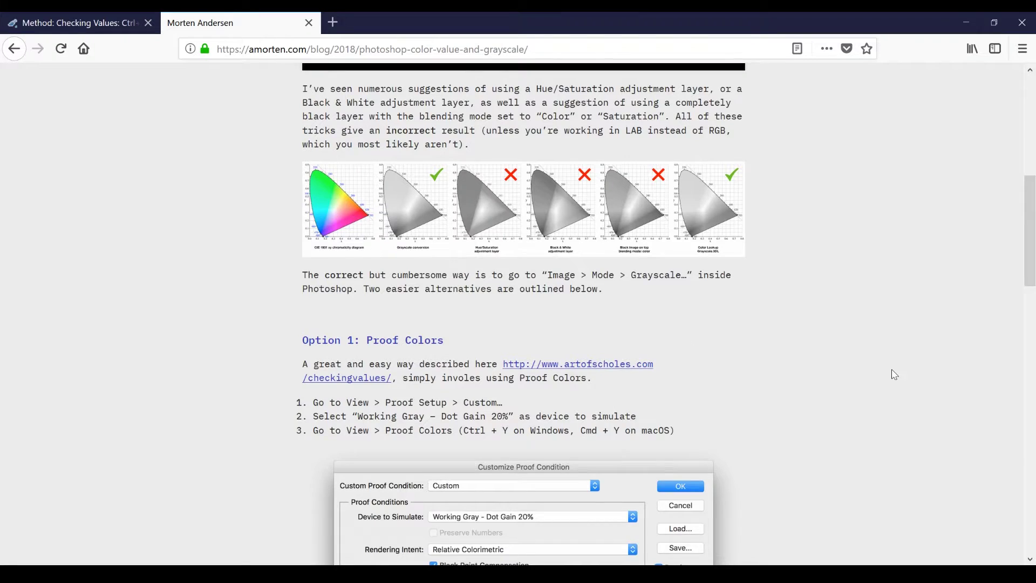
pyautogui.scroll(-5, 912, 359)
pyautogui.scroll(10, 926, 343)
pyautogui.scroll(-10, 926, 344)
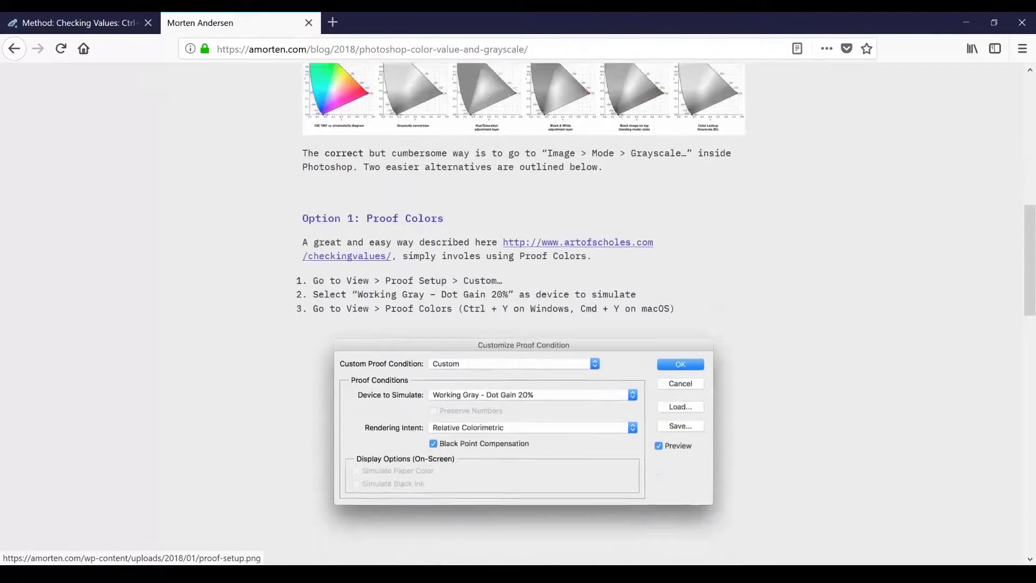
pyautogui.scroll(-5, 523, 313)
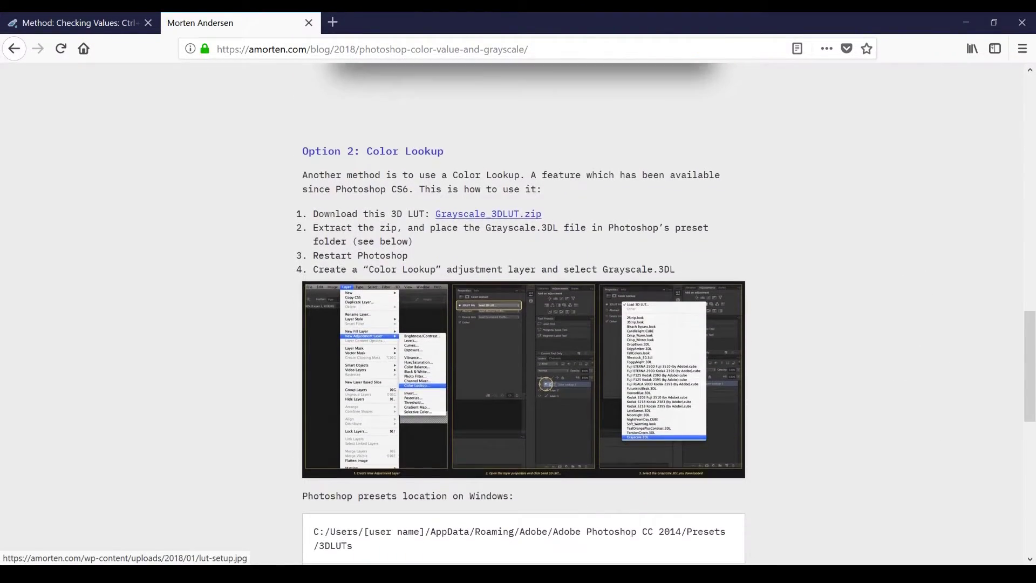
pyautogui.scroll(2, 523, 313)
pyautogui.scroll(-2, 524, 378)
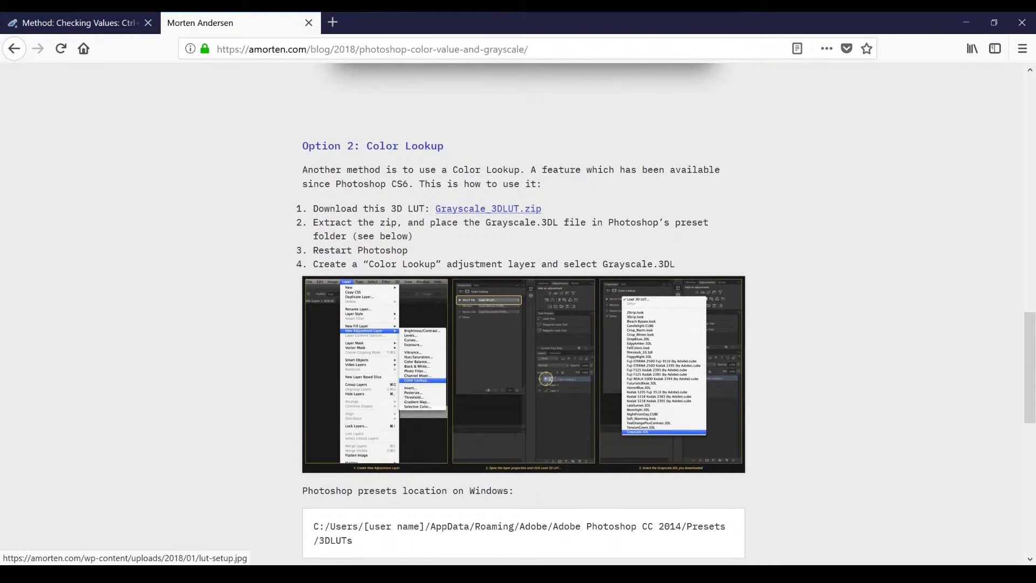
pyautogui.scroll(-1, 523, 345)
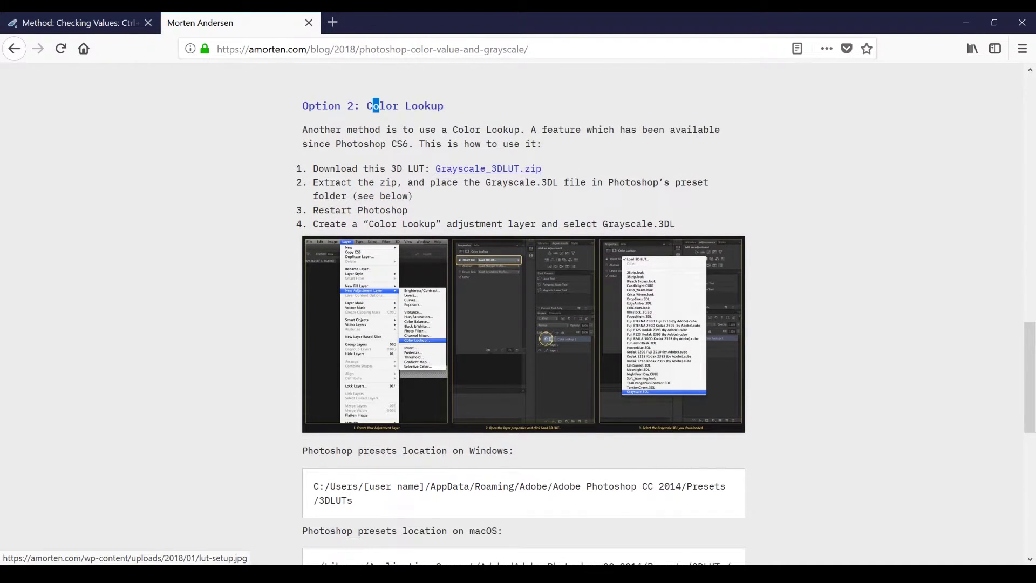
# Read the article's Color Lookup instructions on installing and selecting the Grayscale.3DL file.
pyautogui.moveTo(372, 105); pyautogui.dragTo(534, 94)
pyautogui.click(679, 96)
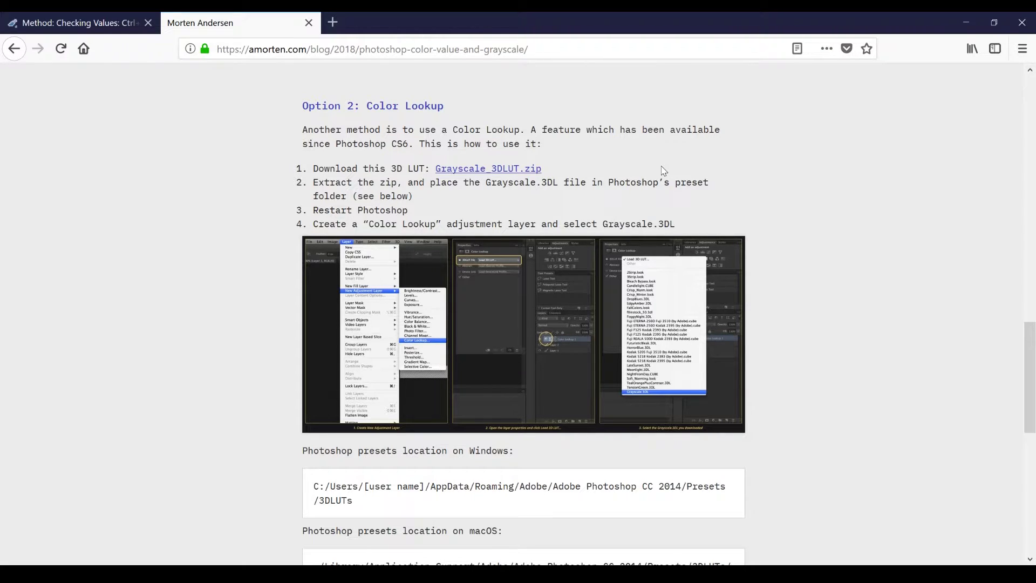
pyautogui.scroll(3, 428, 179)
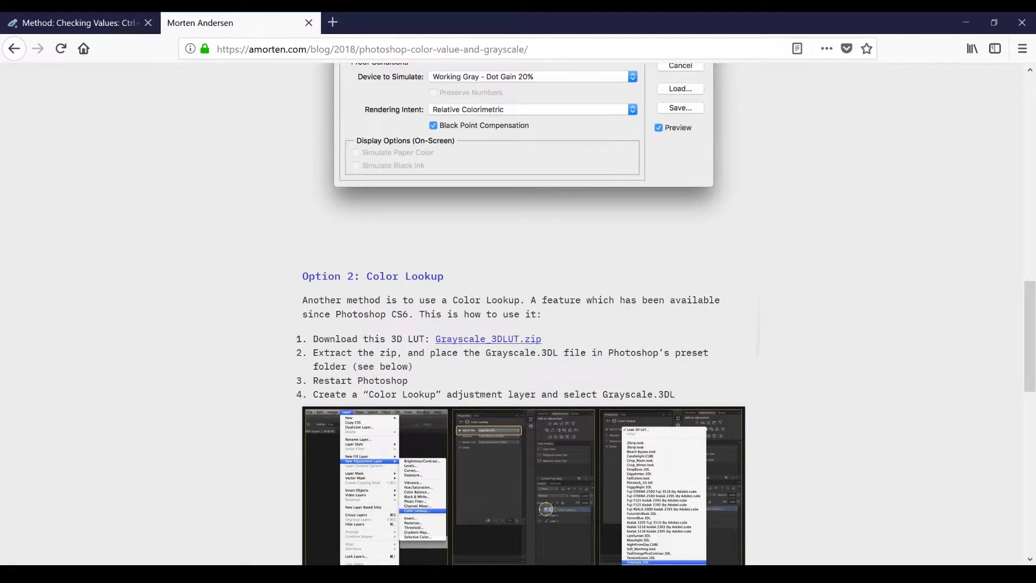
pyautogui.scroll(-1, 432, 216)
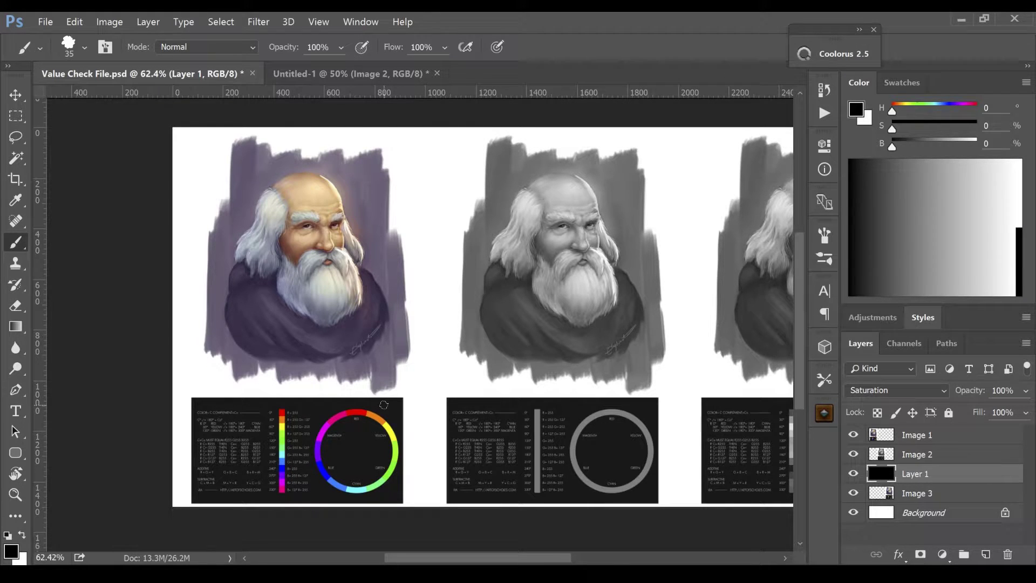
# Back in Photoshop, add a Color Lookup adjustment layer above Image 1.
pyautogui.scroll(1, 430, 394)
pyautogui.moveTo(453, 365); pyautogui.dragTo(528, 376)
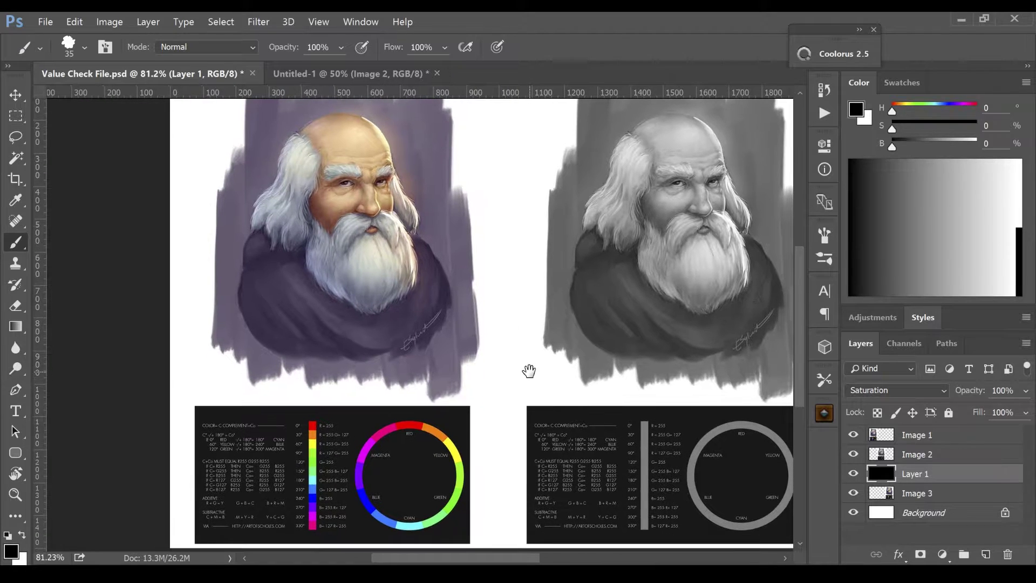
pyautogui.click(951, 436)
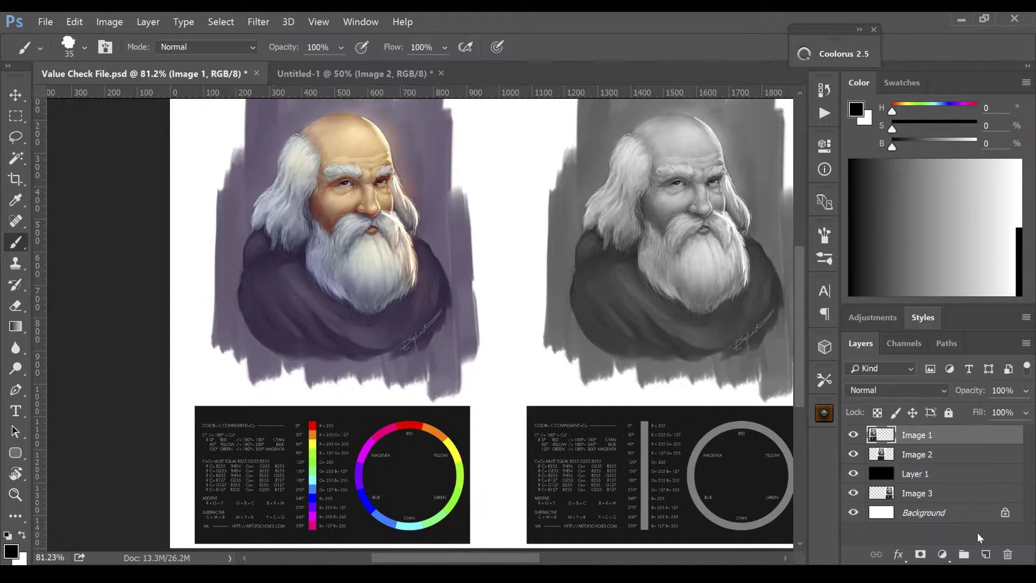
pyautogui.click(942, 554)
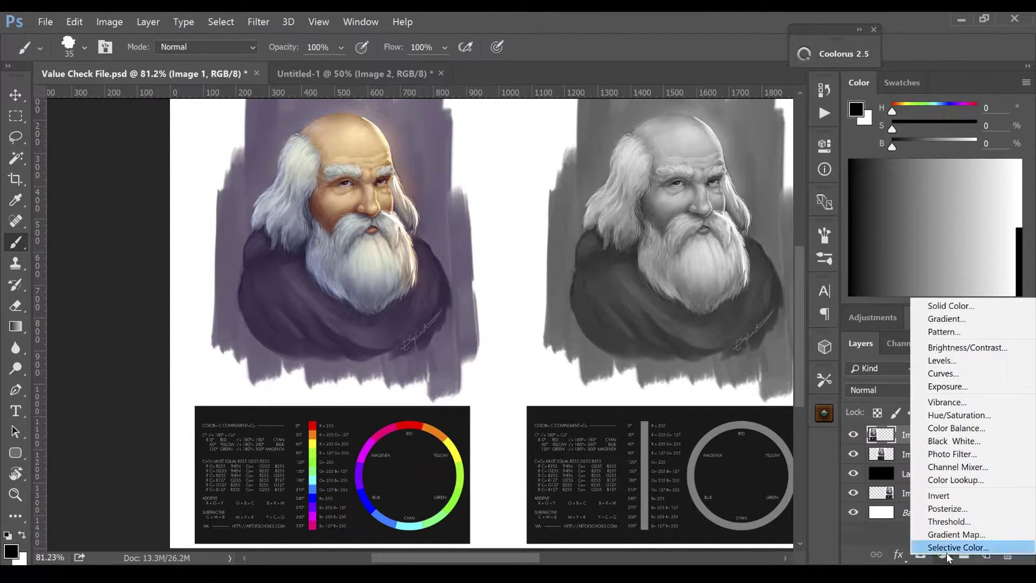
pyautogui.click(963, 480)
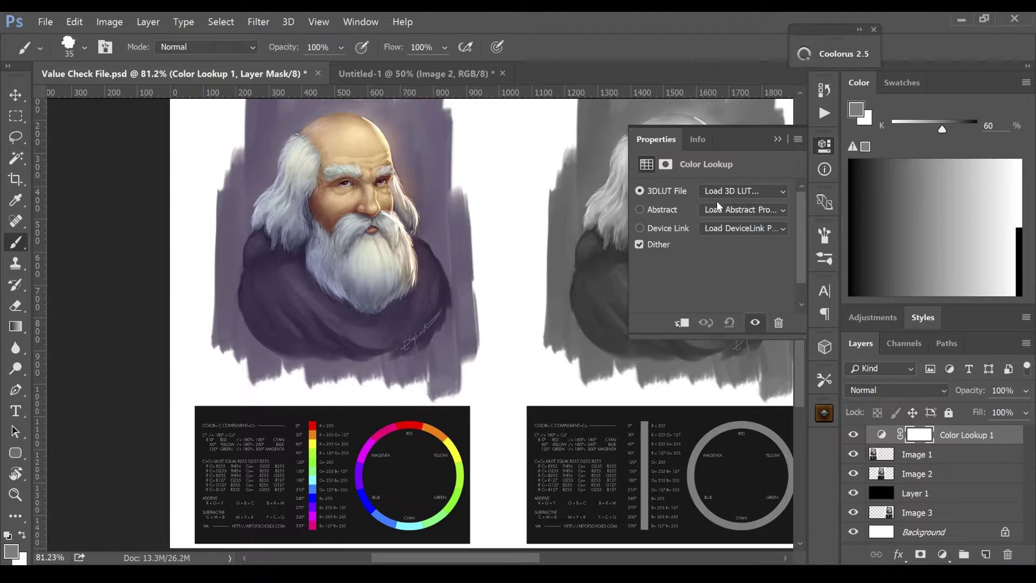
# Load Grayscale.3DL from the LUT folder as the Color Lookup layer's 3DLUT file, using the 3DL file type.
pyautogui.click(759, 192)
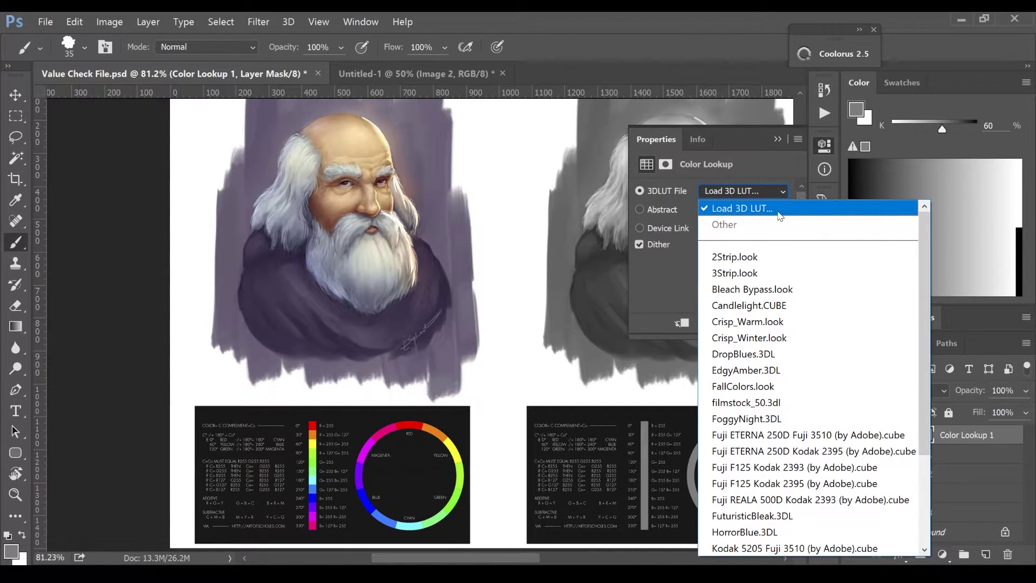
pyautogui.click(771, 208)
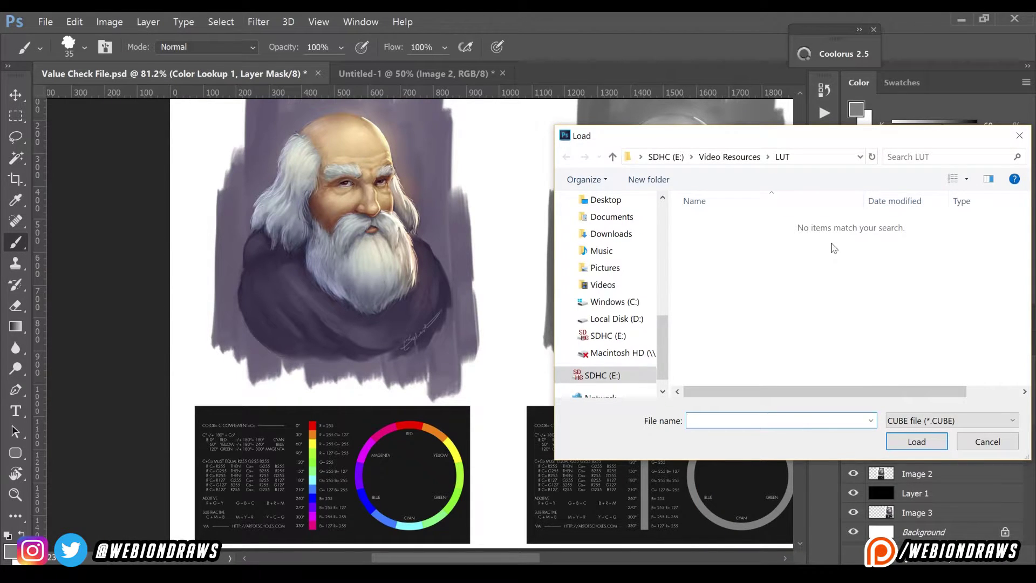
pyautogui.click(950, 420)
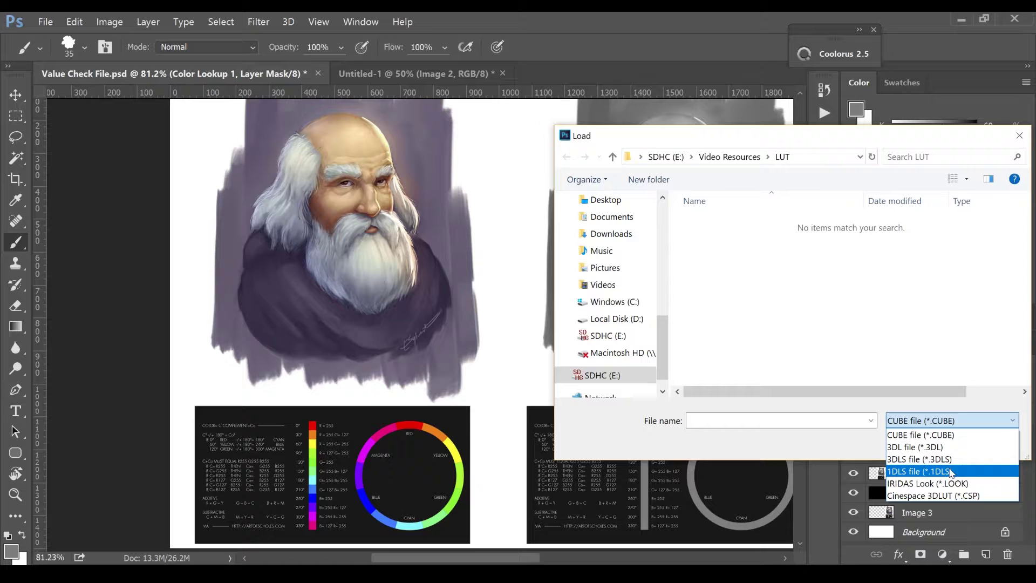
pyautogui.click(922, 447)
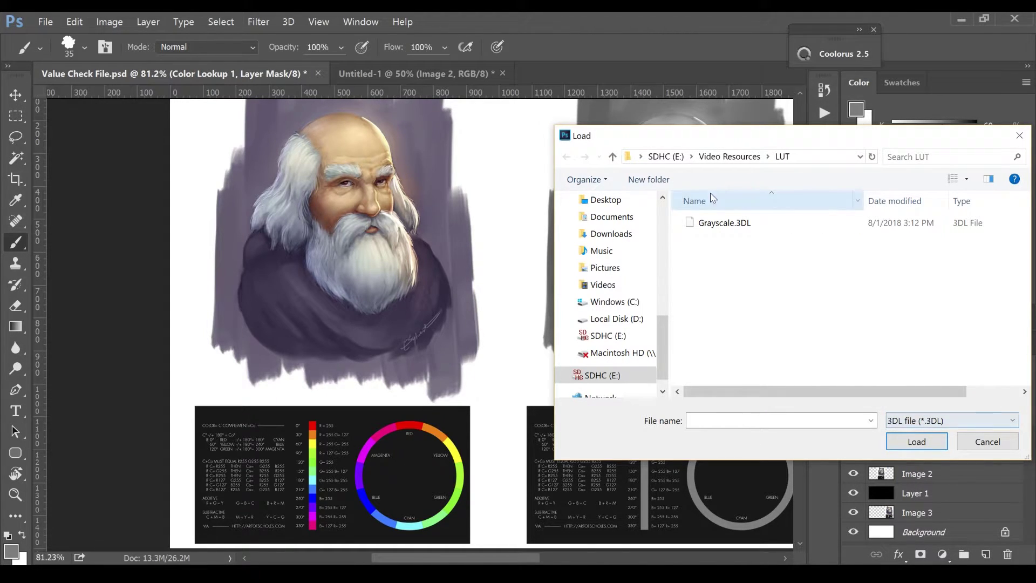
pyautogui.click(757, 223)
pyautogui.click(938, 446)
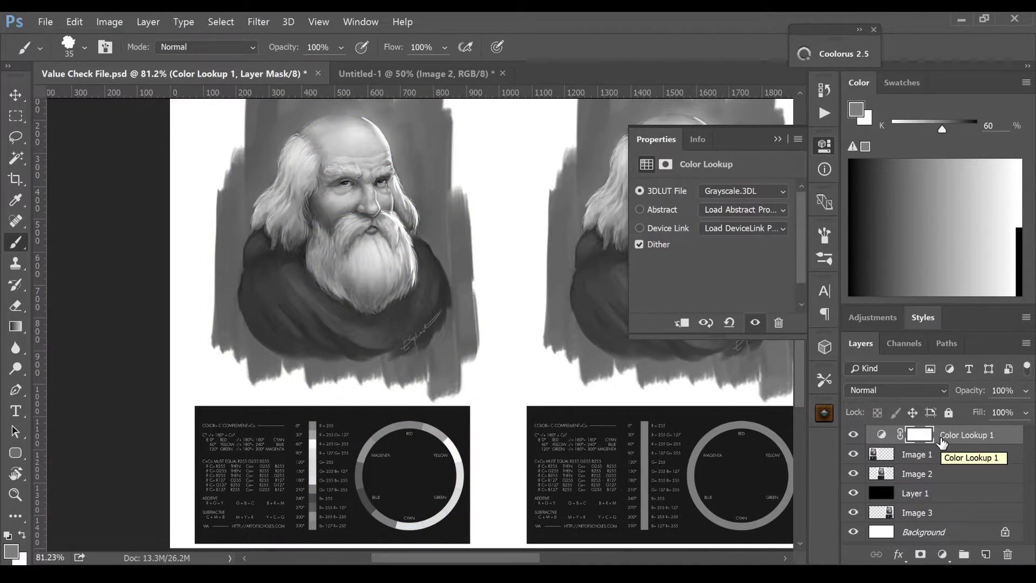
# Compare the Color Lookup color wheel side by side with Untitled-1's color wheel under Proof Colors.
pyautogui.moveTo(484, 377); pyautogui.dragTo(492, 333)
pyautogui.moveTo(465, 399); pyautogui.dragTo(506, 395)
pyautogui.moveTo(472, 418); pyautogui.dragTo(521, 350)
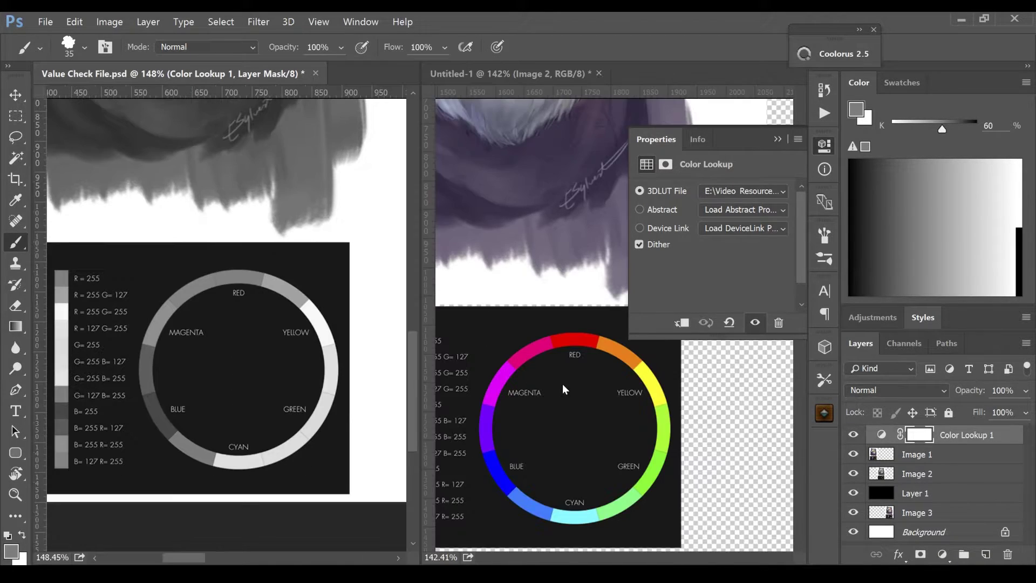
pyautogui.moveTo(565, 383); pyautogui.dragTo(577, 378)
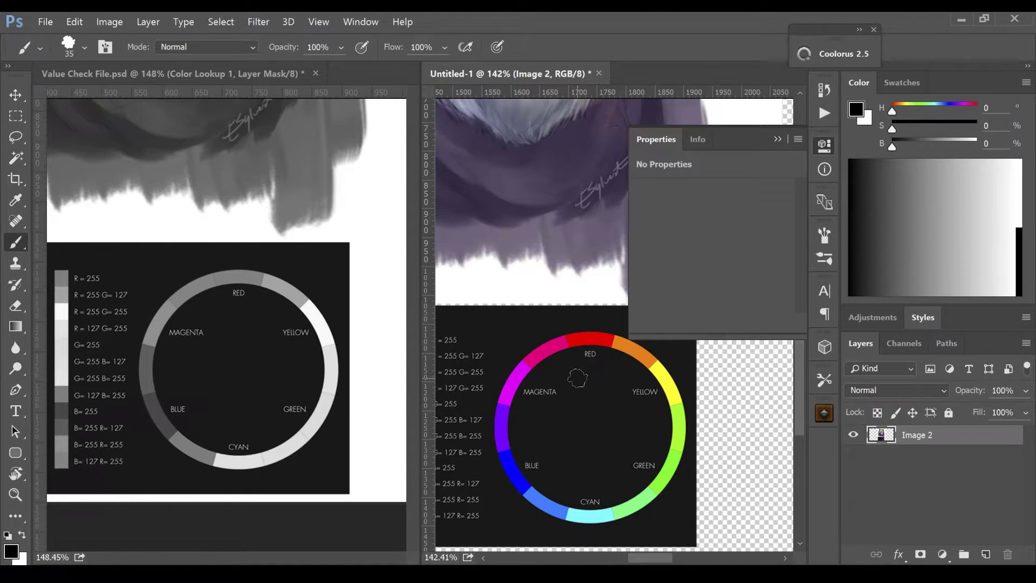
pyautogui.hotkey('ctrl', 'y')
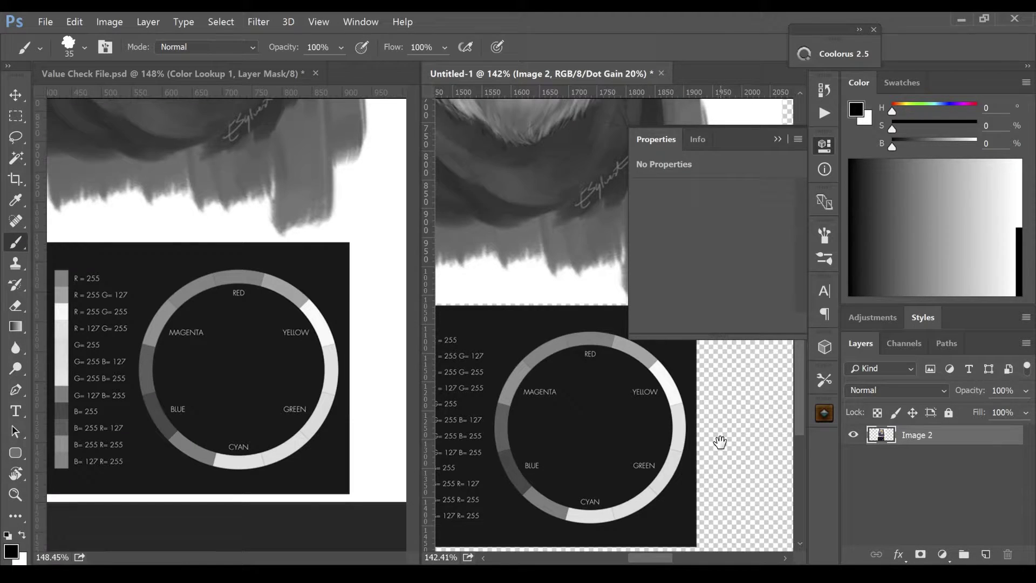
pyautogui.moveTo(719, 439); pyautogui.dragTo(637, 359)
pyautogui.click(824, 145)
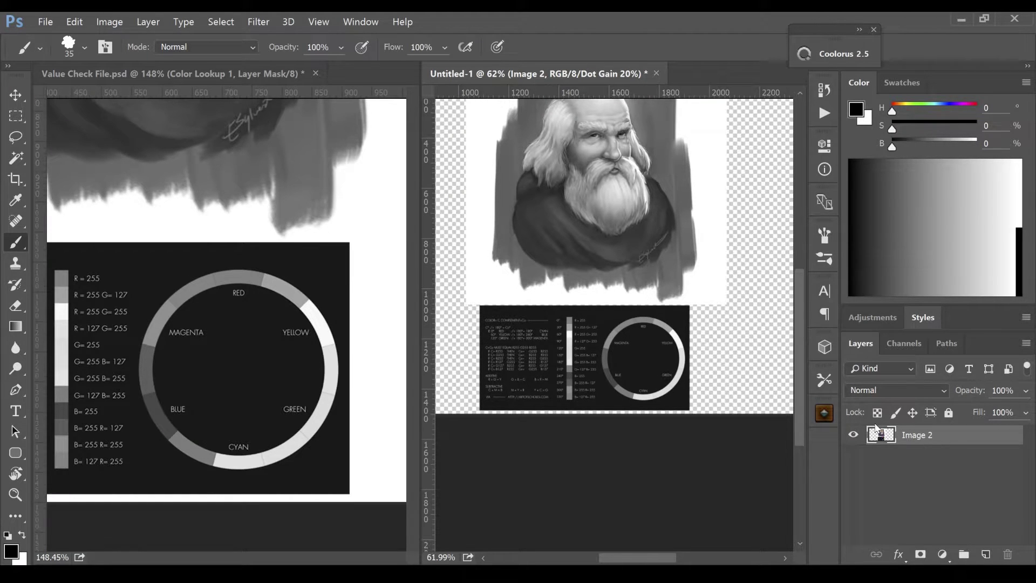
# Turn off Proof Colors in Untitled-1 and merge its window back into the tabbed document group.
pyautogui.hotkey('ctrl', 'y')
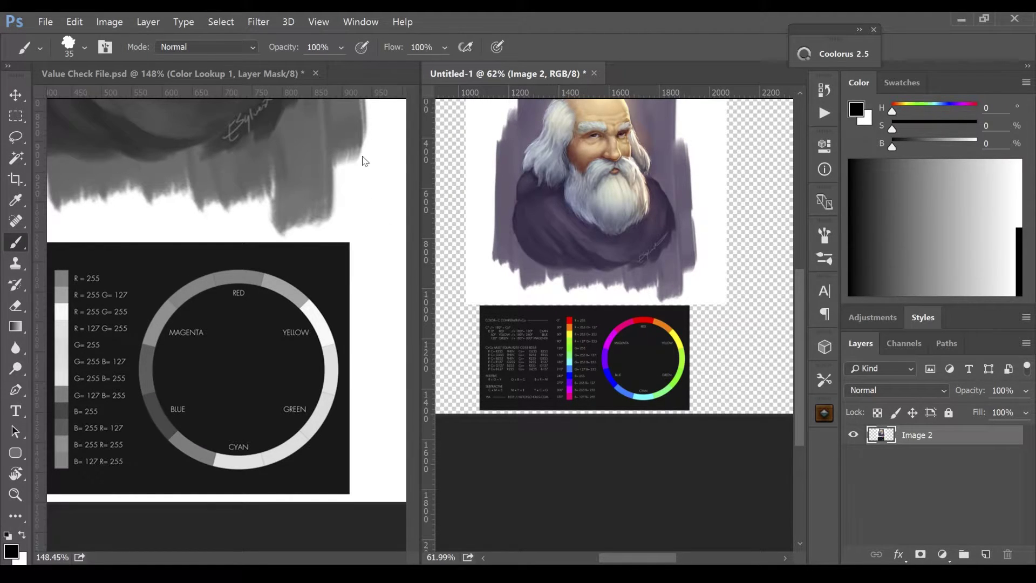
pyautogui.moveTo(448, 73); pyautogui.dragTo(391, 74)
pyautogui.moveTo(356, 290); pyautogui.dragTo(513, 280)
# Open a second window for the Untitled-1 document.
pyautogui.click(326, 27)
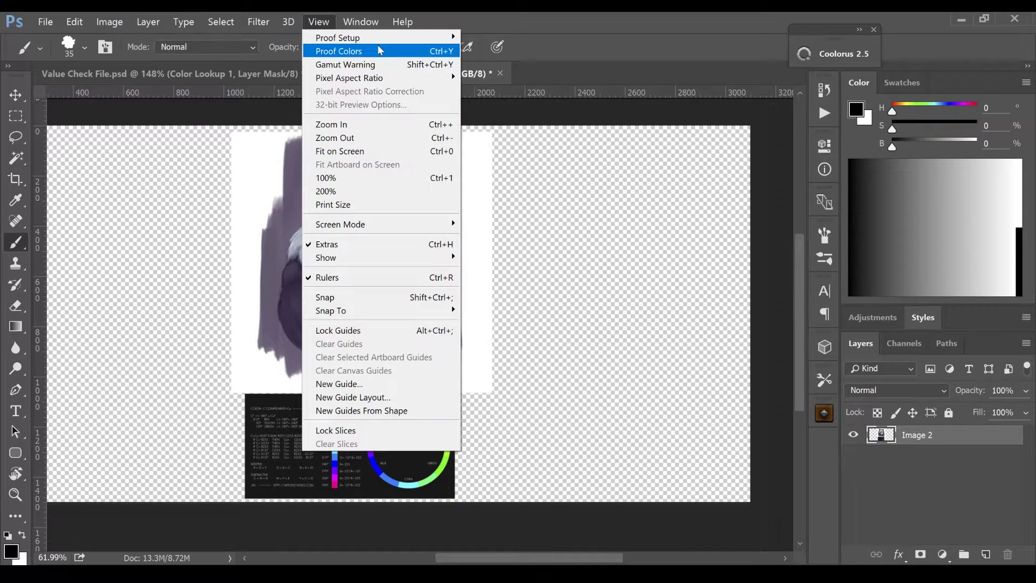
pyautogui.moveTo(366, 26)
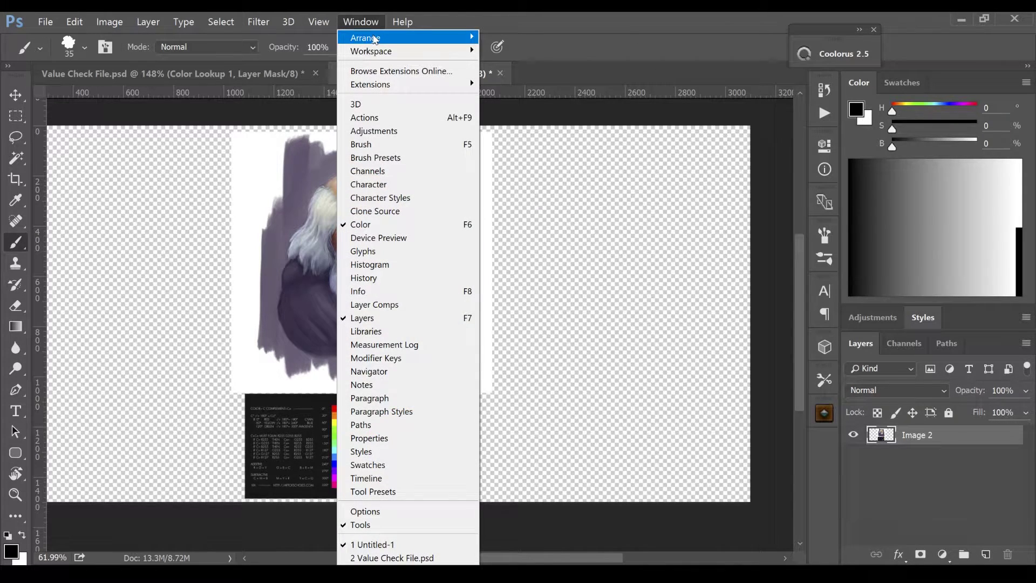
pyautogui.moveTo(393, 38)
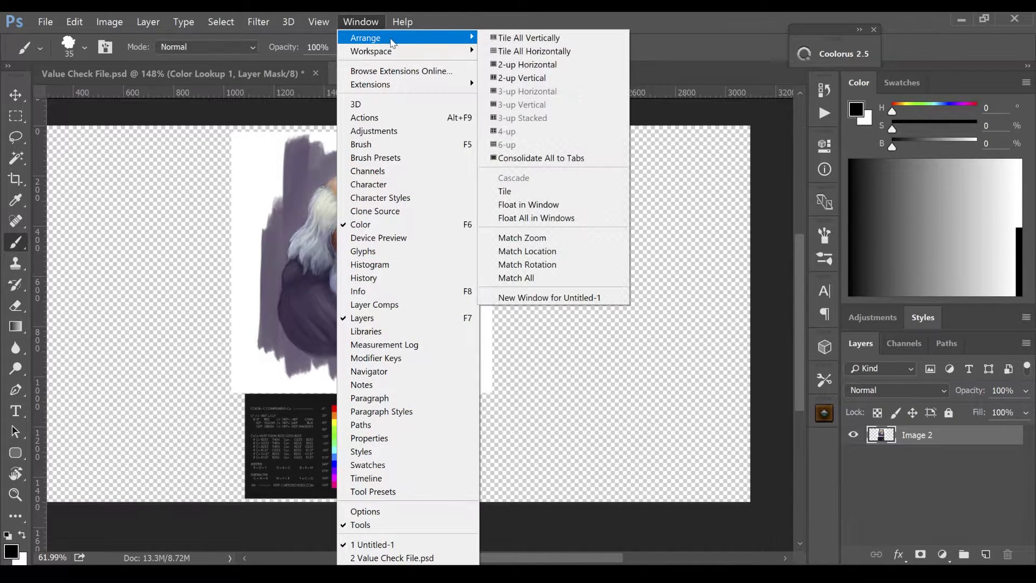
pyautogui.click(572, 298)
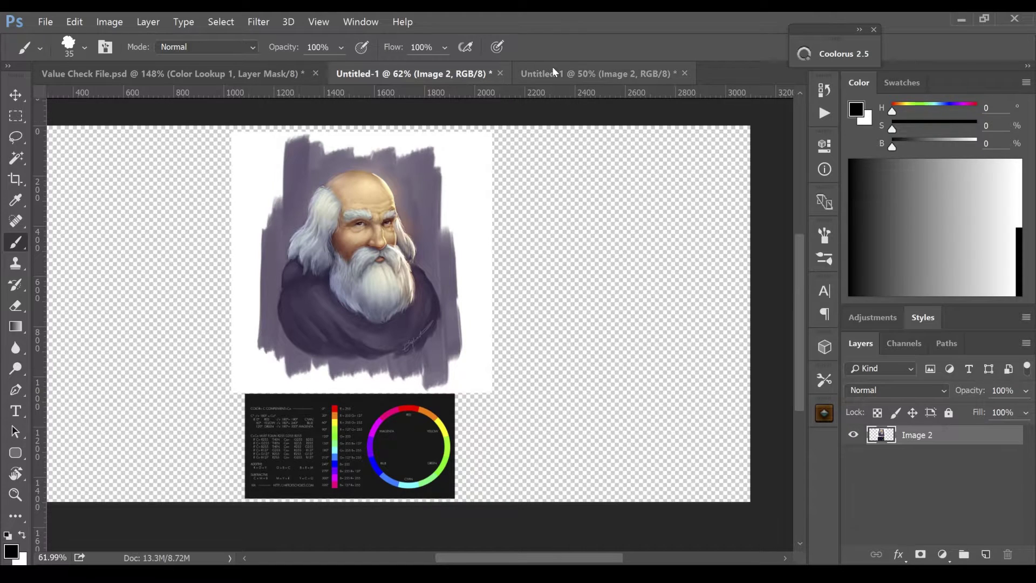
# Float the second Untitled-1 window, shrink it beside the main painting, fit the image inside and turn on its Proof Colors.
pyautogui.moveTo(552, 68); pyautogui.dragTo(532, 115)
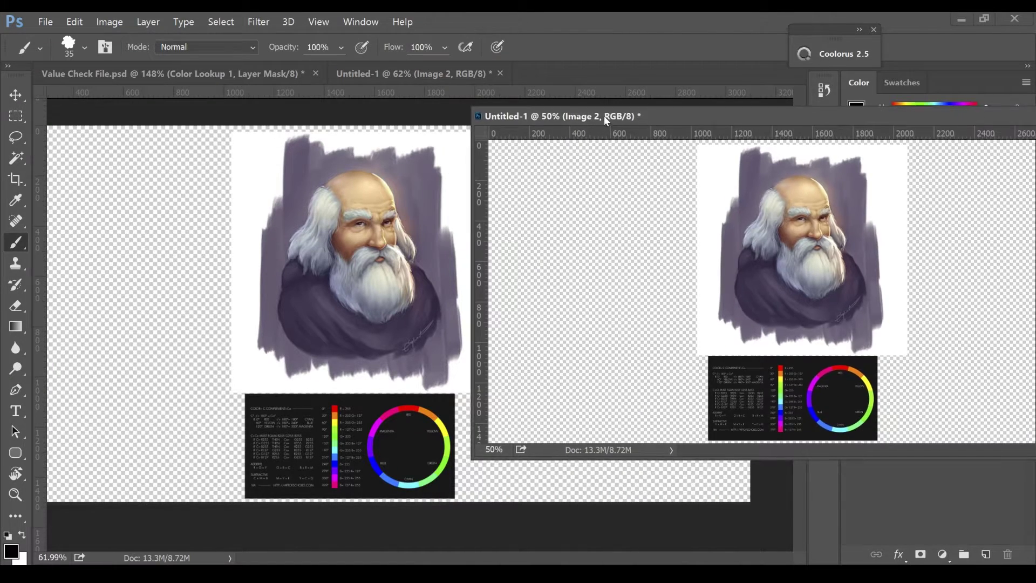
pyautogui.moveTo(604, 116); pyautogui.dragTo(312, 146)
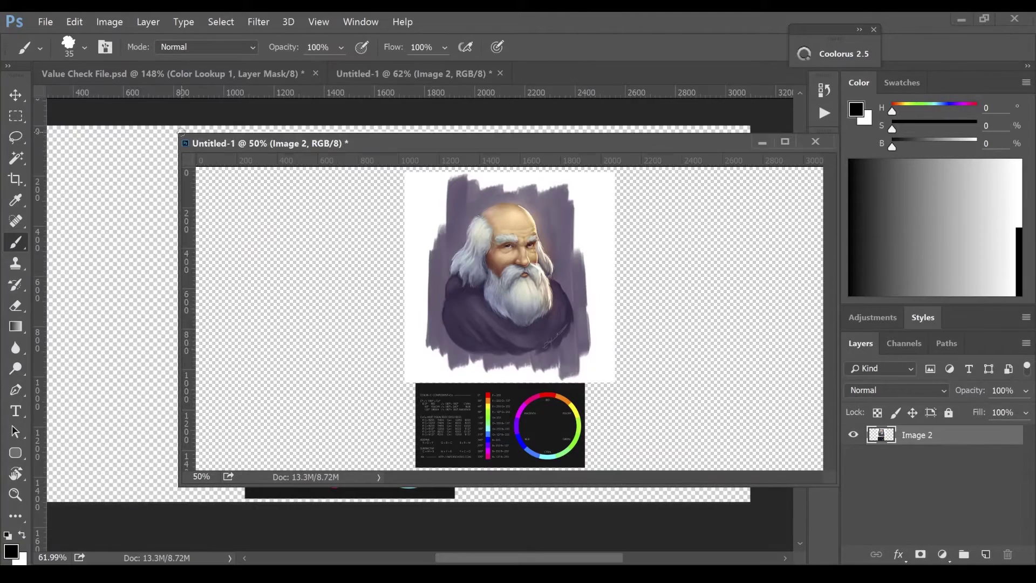
pyautogui.moveTo(182, 134); pyautogui.dragTo(550, 201)
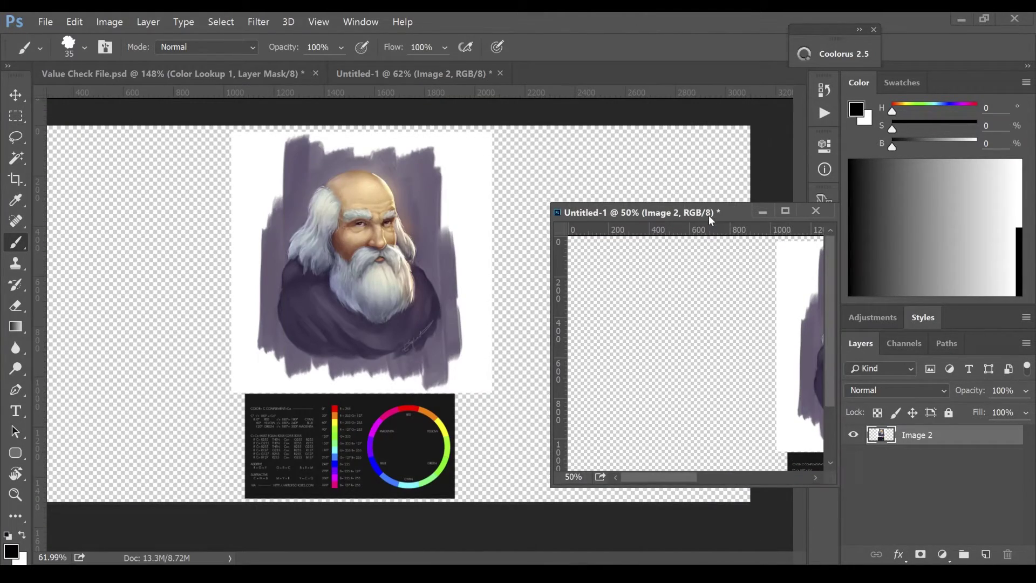
pyautogui.moveTo(708, 215); pyautogui.dragTo(171, 140)
pyautogui.moveTo(231, 243); pyautogui.dragTo(134, 222)
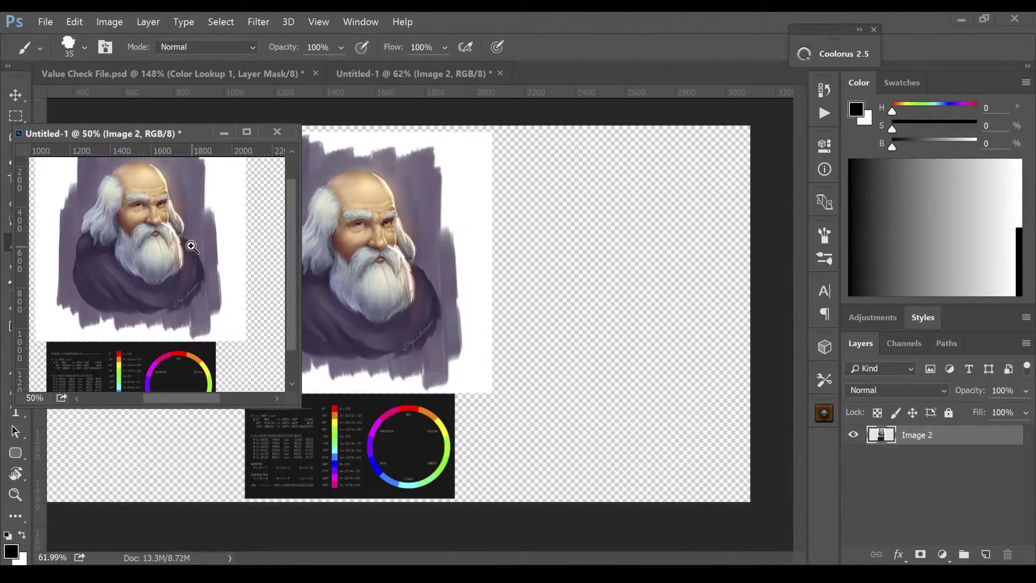
pyautogui.keyDown('ctrl'); pyautogui.moveTo(189, 243); pyautogui.dragTo(164, 256); pyautogui.keyUp('ctrl')
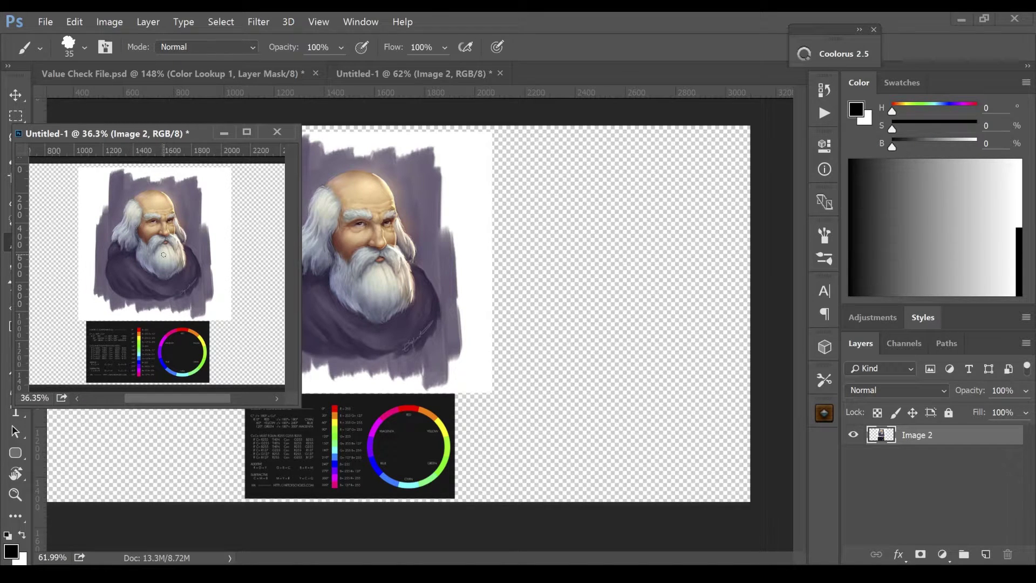
pyautogui.hotkey('ctrl', 'y')
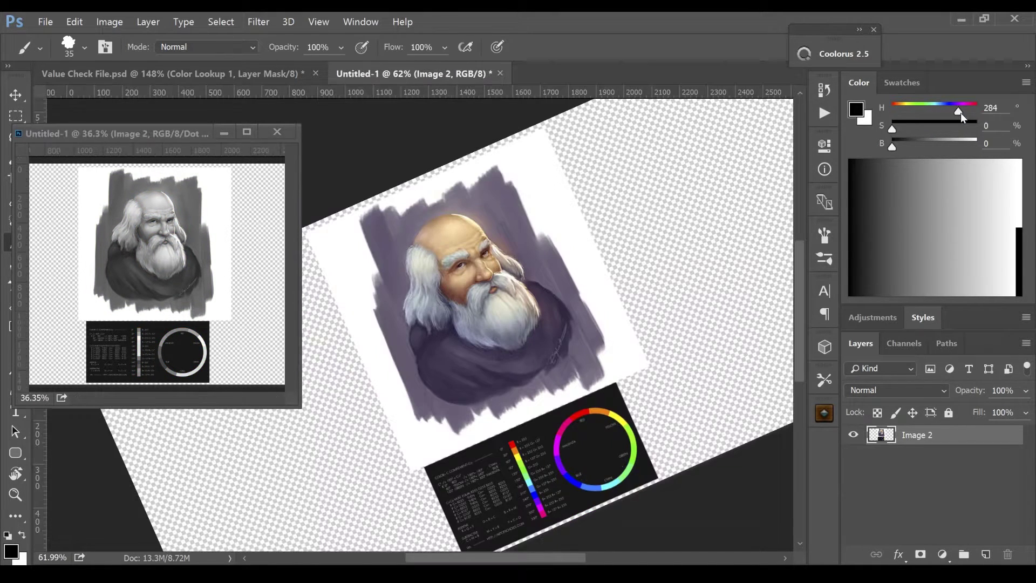
# Set the foreground color to H 284, S 55, B 63 and brush purple strokes at size 50 beside the man's shoulder in the main window.
pyautogui.click(959, 124)
pyautogui.click(944, 141)
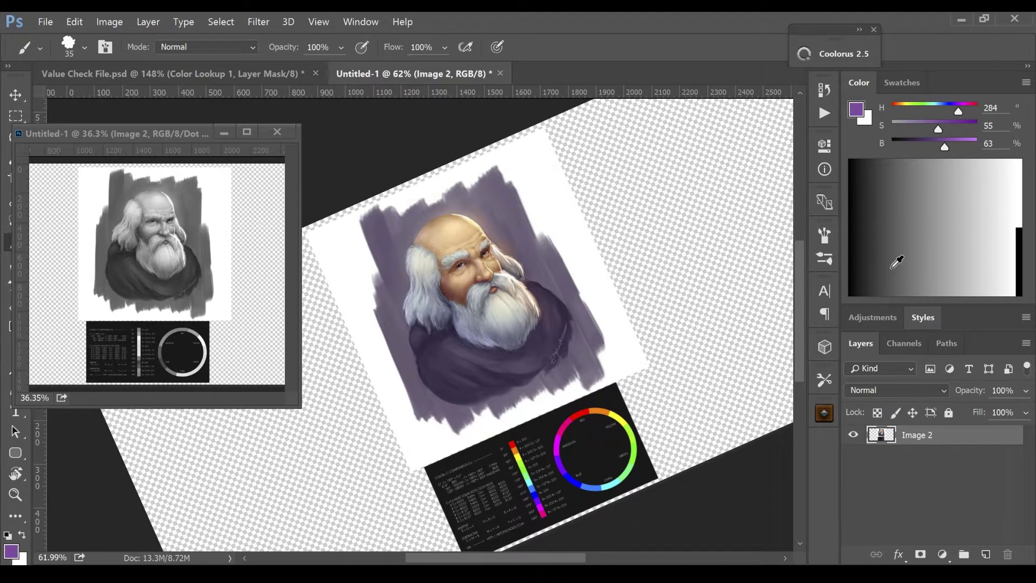
pyautogui.press(']')
pyautogui.moveTo(563, 324)
pyautogui.mouseDown()
pyautogui.moveTo(604, 303)
pyautogui.moveTo(627, 332)
pyautogui.mouseUp()
pyautogui.moveTo(553, 250); pyautogui.dragTo(603, 265)
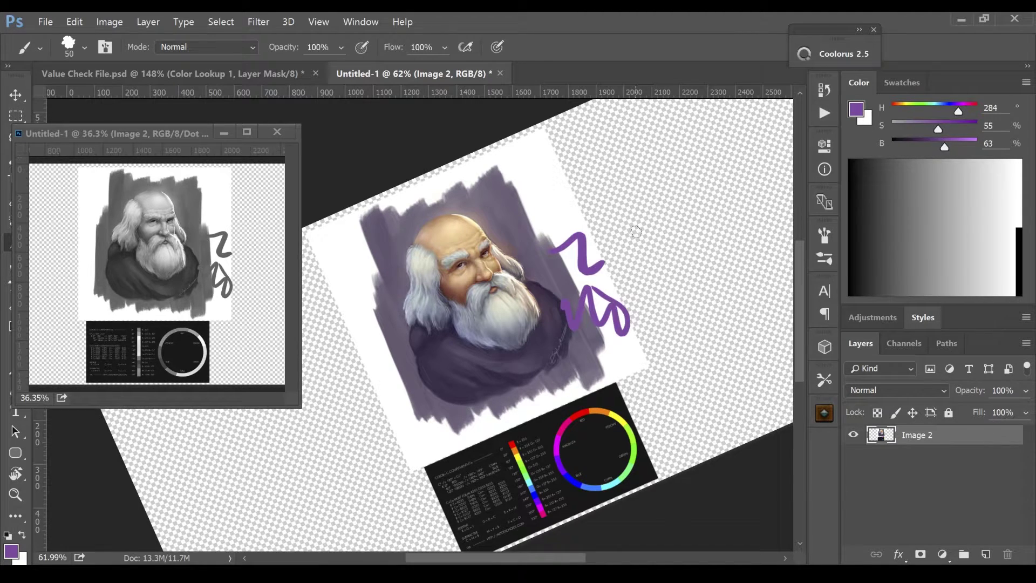
# Change the foreground hue to 180 and brush a teal stroke from the background across the man's beard.
pyautogui.moveTo(954, 105); pyautogui.dragTo(934, 105)
pyautogui.press(']')
pyautogui.moveTo(514, 252)
pyautogui.mouseDown()
pyautogui.moveTo(531, 231)
pyautogui.moveTo(514, 310)
pyautogui.mouseUp()
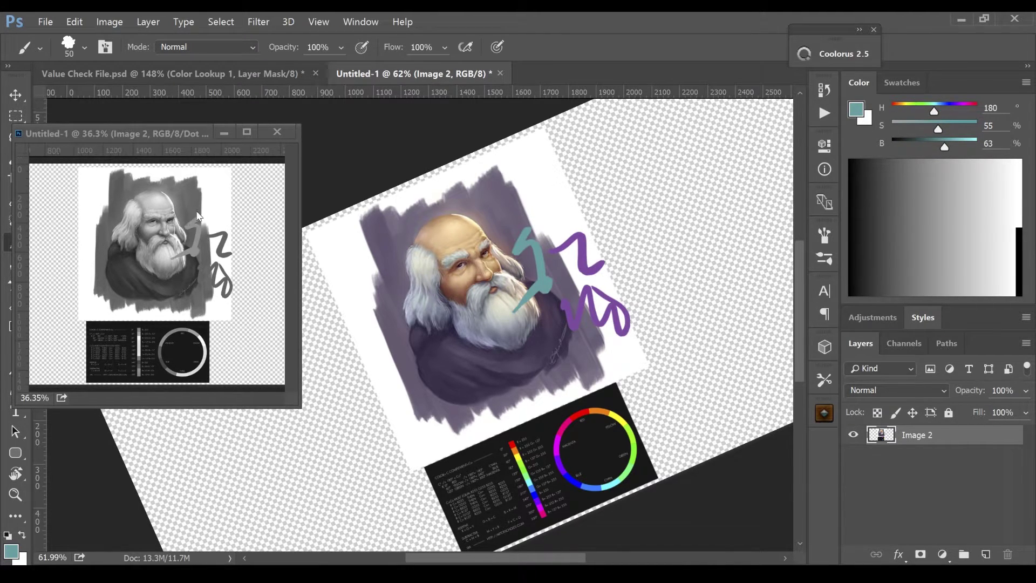
pyautogui.moveTo(449, 330); pyautogui.dragTo(404, 347)
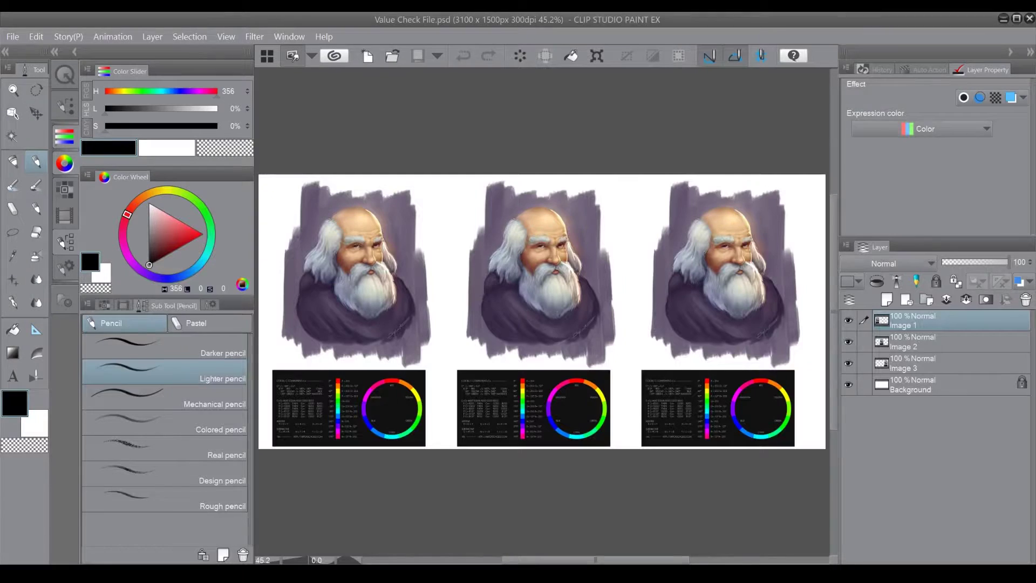
# In Clip Studio Paint, examine the three paintings and color wheels in Value Check File.psd.
pyautogui.moveTo(738, 371); pyautogui.dragTo(725, 400)
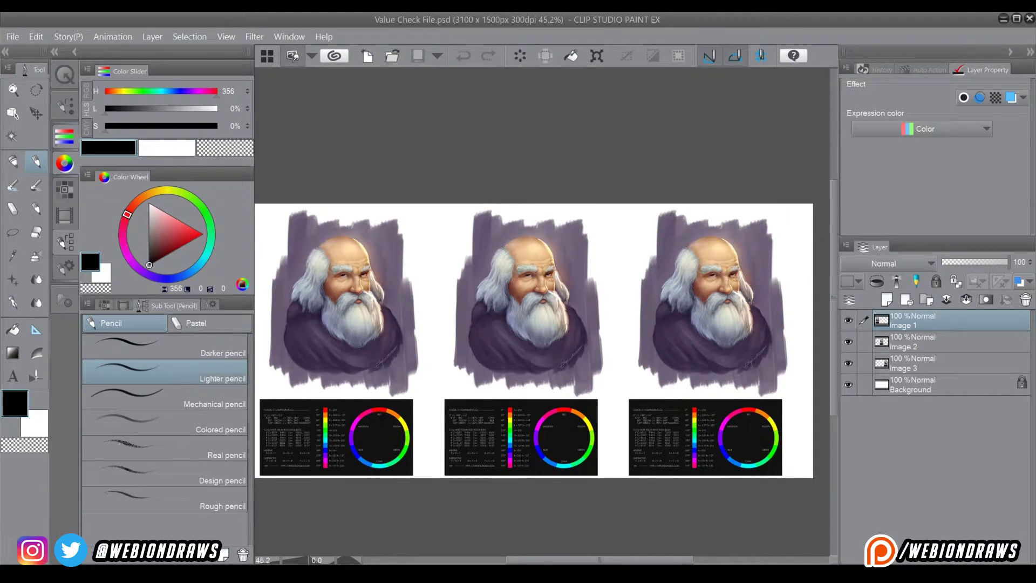
pyautogui.scroll(2, 563, 357)
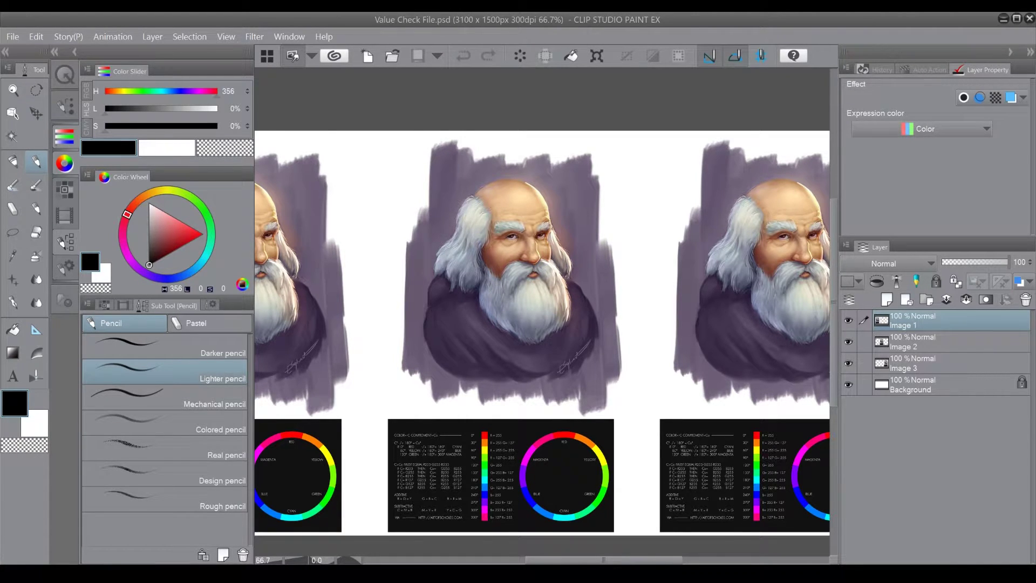
pyautogui.moveTo(542, 302)
pyautogui.mouseDown()
pyautogui.moveTo(616, 293)
pyautogui.moveTo(606, 298)
pyautogui.moveTo(595, 300)
pyautogui.moveTo(647, 254)
pyautogui.moveTo(550, 321)
pyautogui.moveTo(490, 331)
pyautogui.moveTo(561, 255)
pyautogui.moveTo(603, 248)
pyautogui.moveTo(567, 340)
pyautogui.moveTo(469, 367)
pyautogui.moveTo(541, 322)
pyautogui.mouseUp()
pyautogui.scroll(-3, 541, 329)
pyautogui.hscroll(-2, 541, 329)
pyautogui.hotkey('ctrl', '-')
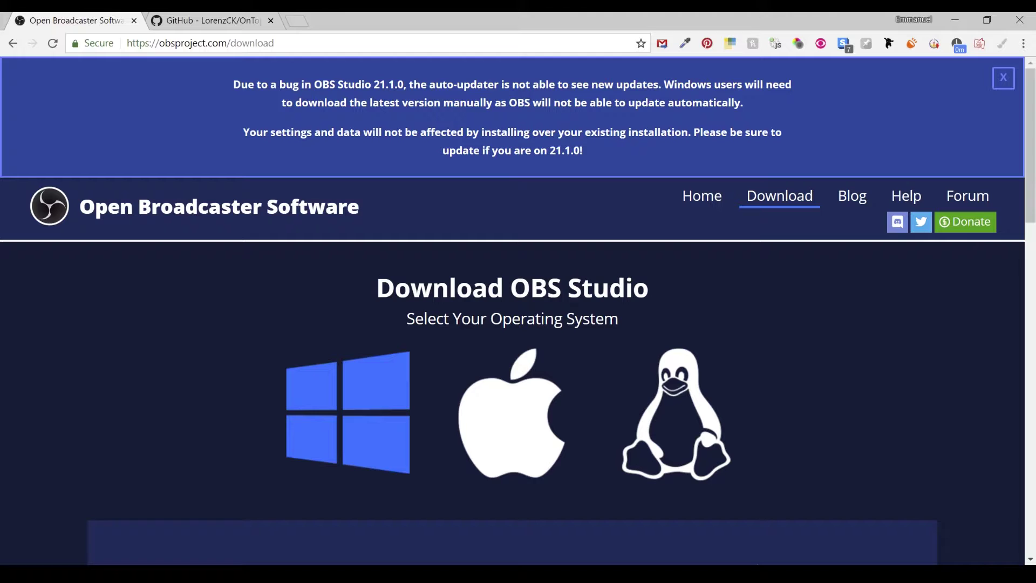
pyautogui.scroll(-3, 518, 310)
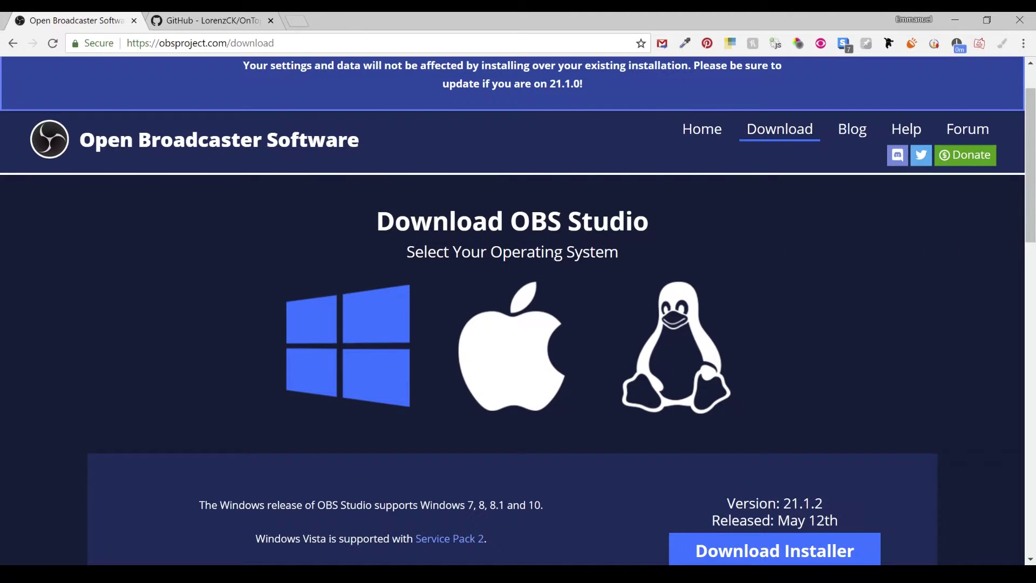
# Switch to the browser and examine the download options for OBS Studio on the Open Broadcaster Software site.
pyautogui.scroll(1, 518, 311)
pyautogui.scroll(-2, 518, 310)
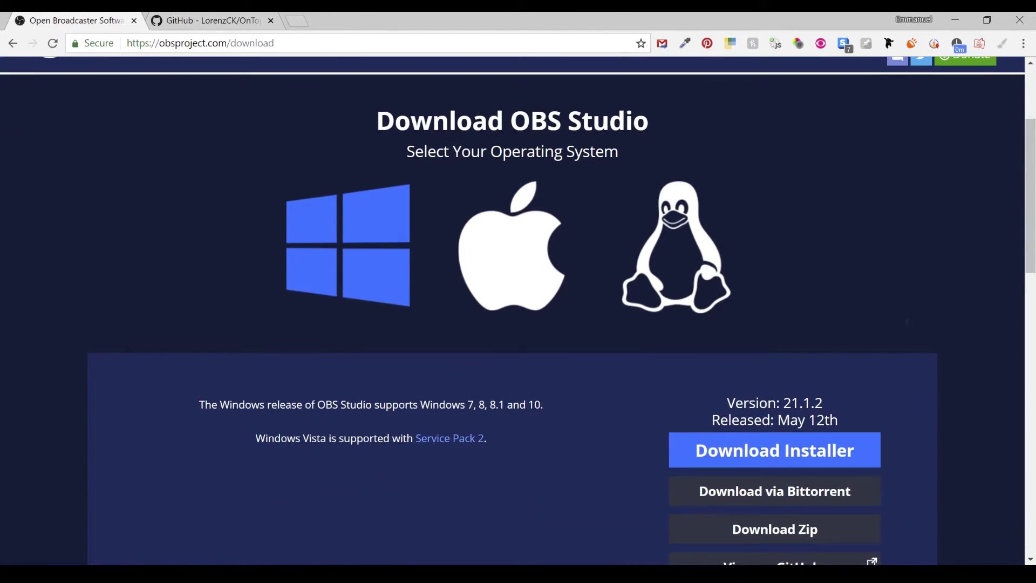
pyautogui.scroll(3, 518, 311)
pyautogui.scroll(-4, 517, 311)
pyautogui.scroll(3, 518, 311)
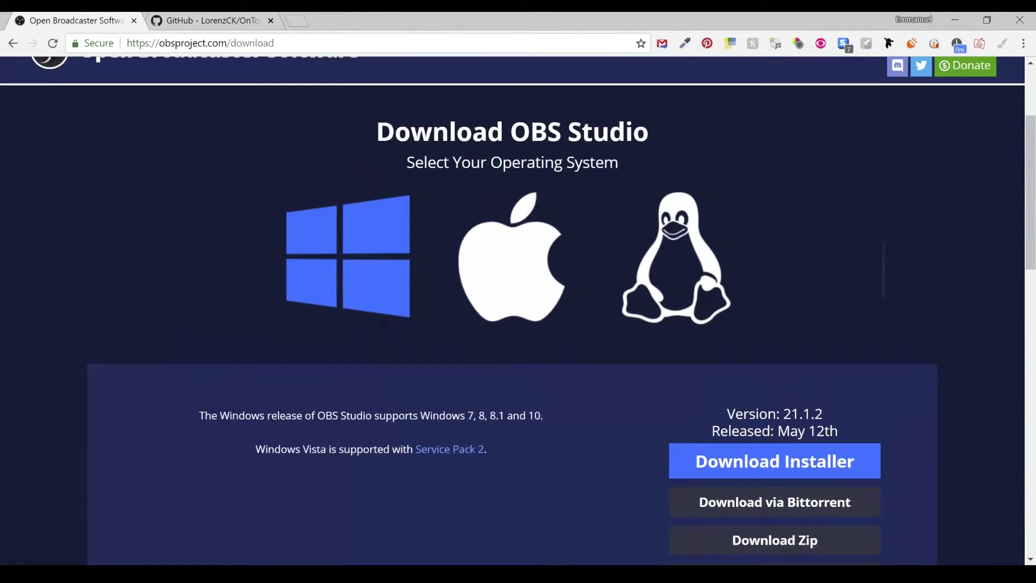
pyautogui.scroll(-6, 518, 311)
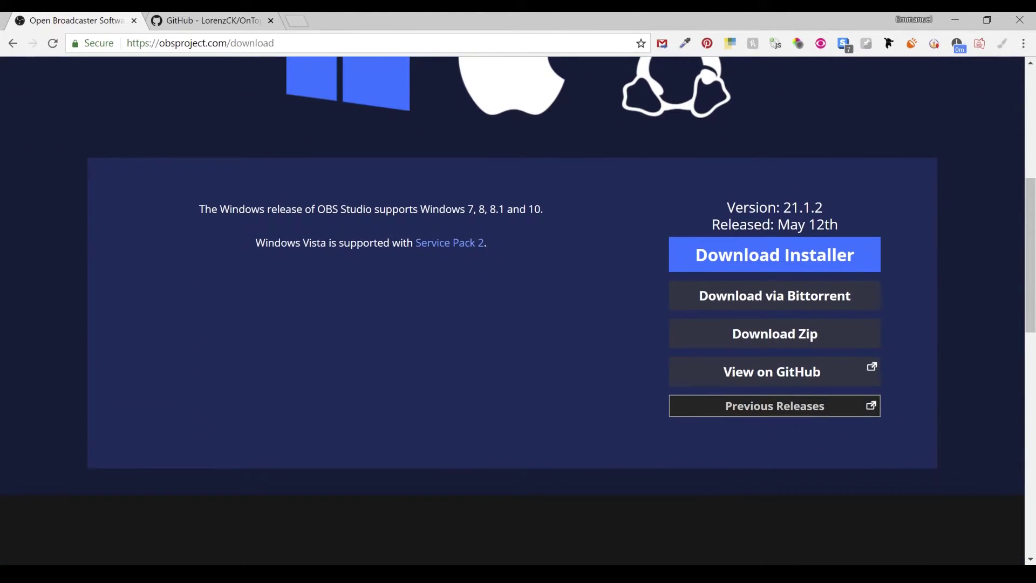
pyautogui.scroll(1, 518, 310)
pyautogui.scroll(-1, 518, 311)
pyautogui.scroll(5, 518, 310)
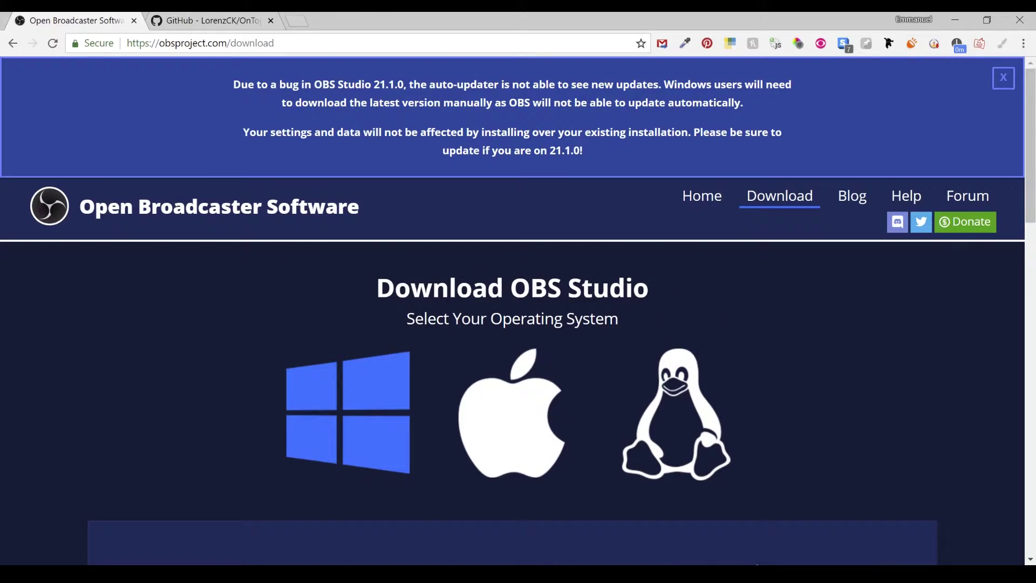
pyautogui.scroll(-10, 518, 311)
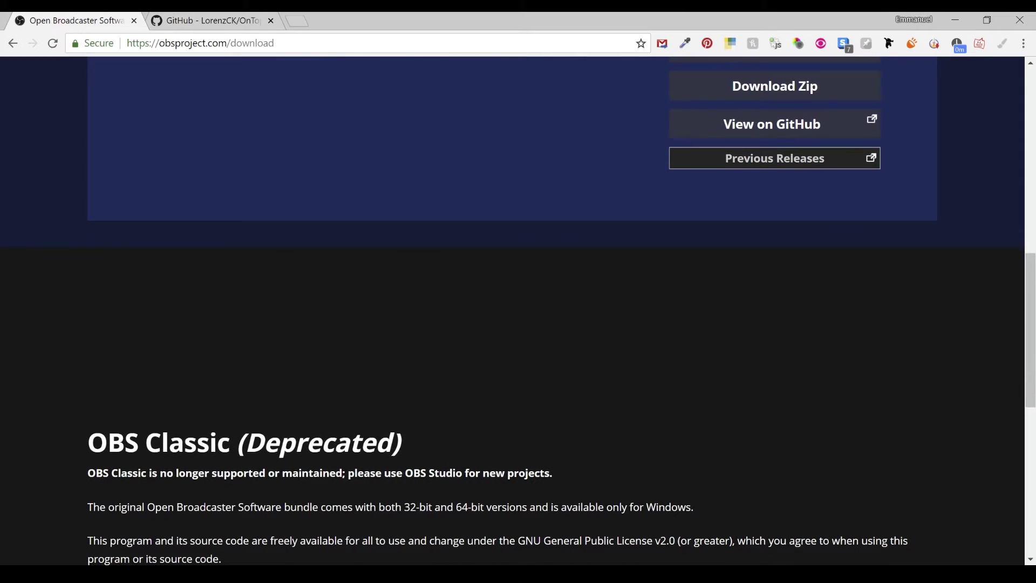
pyautogui.scroll(10, 518, 310)
pyautogui.scroll(-4, 517, 310)
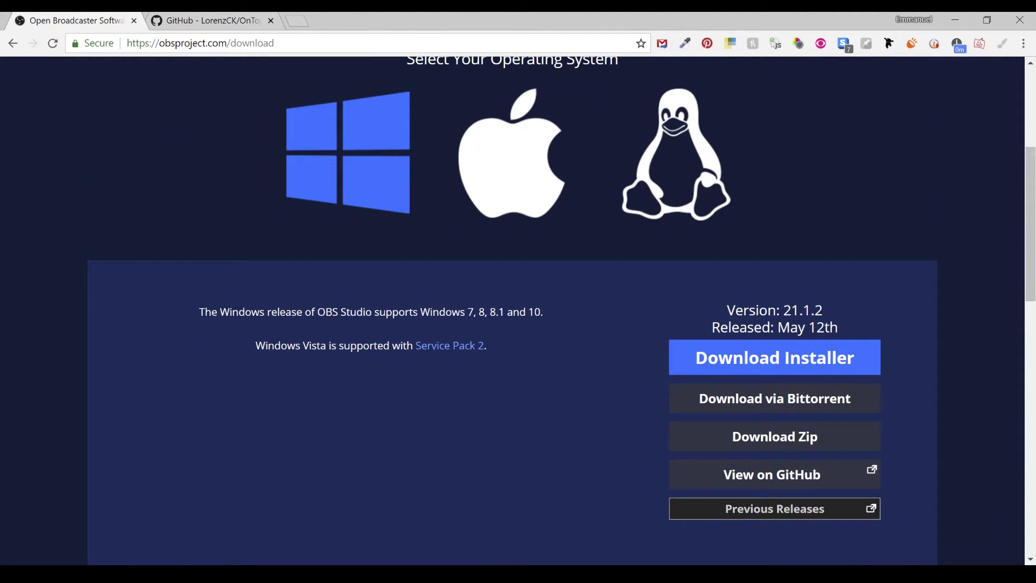
# Read the features and requirements in the OnTopReplica GitHub readme and open its latest release listing.
pyautogui.click(249, 24)
pyautogui.scroll(-6, 518, 311)
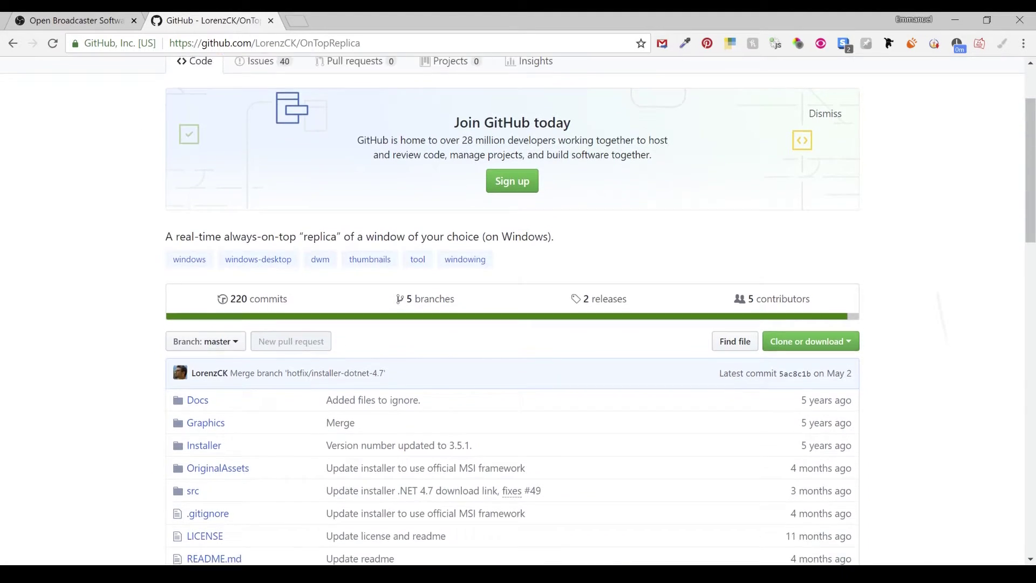
pyautogui.scroll(-10, 518, 311)
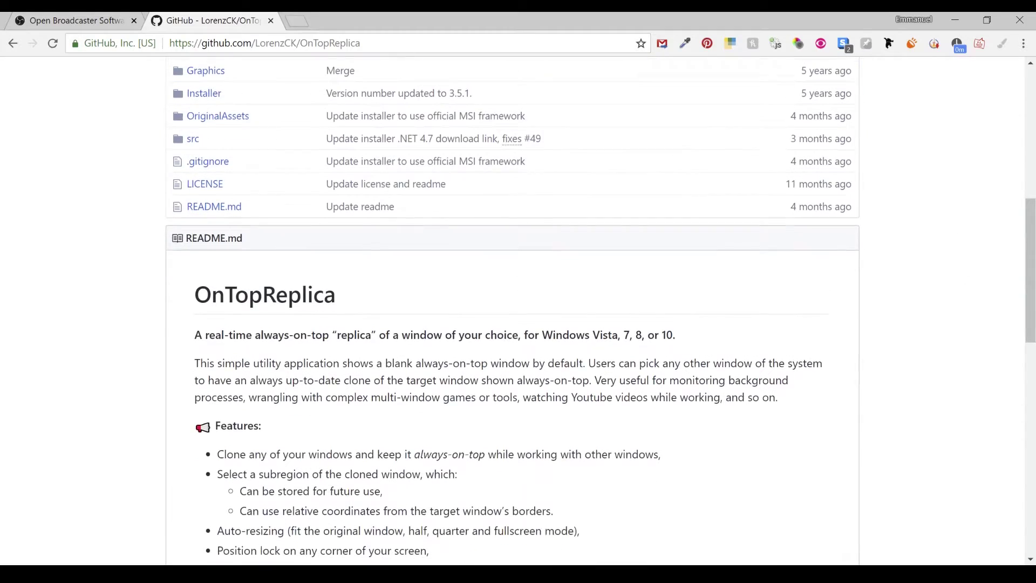
pyautogui.scroll(3, 518, 311)
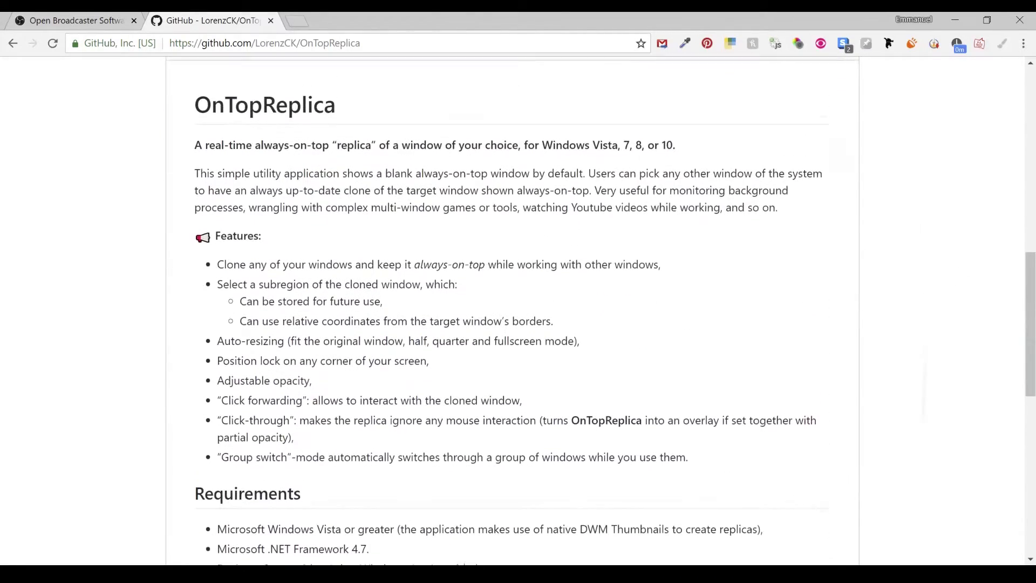
pyautogui.scroll(-1, 518, 311)
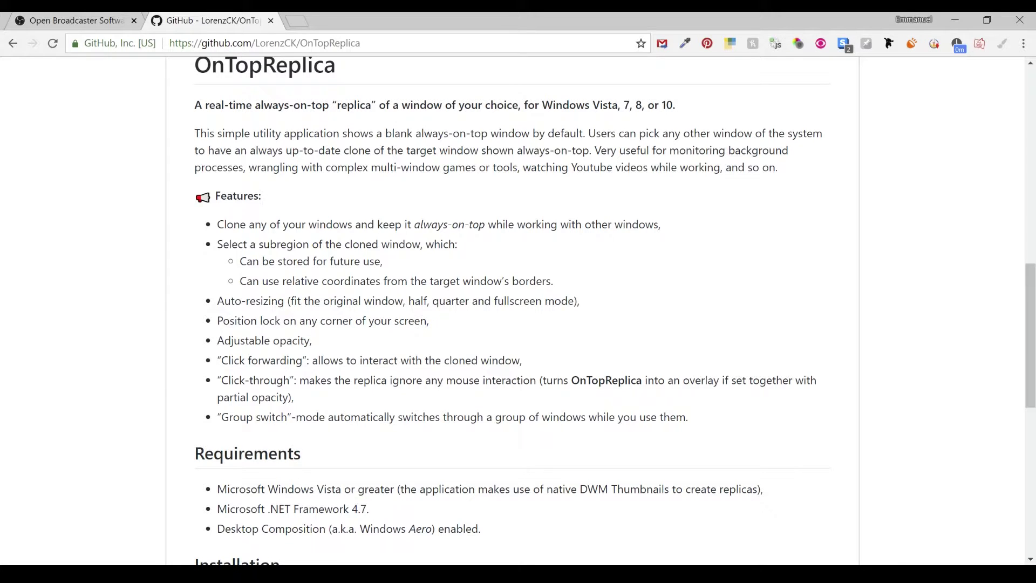
pyautogui.scroll(-7, 518, 310)
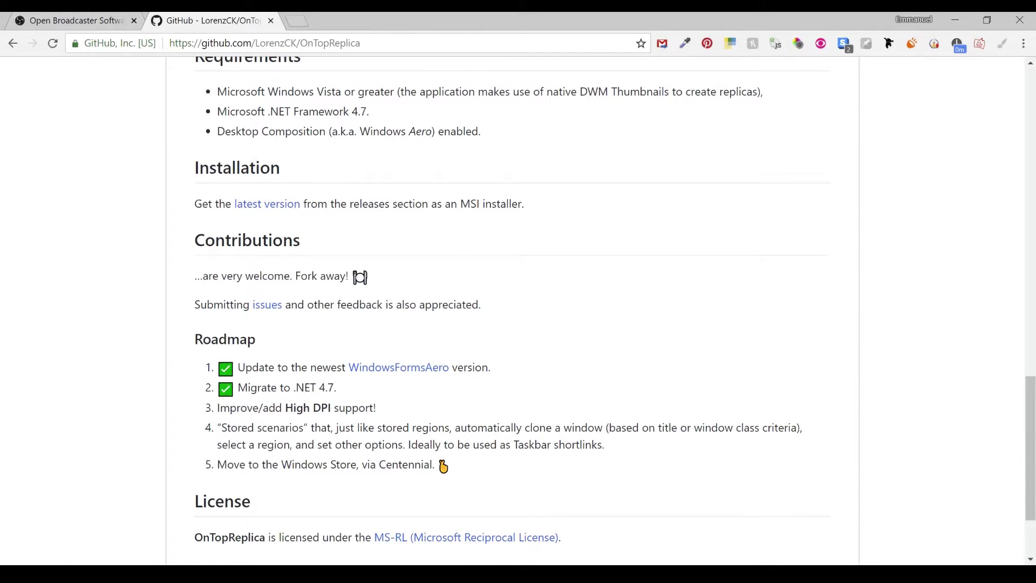
pyautogui.click(275, 203)
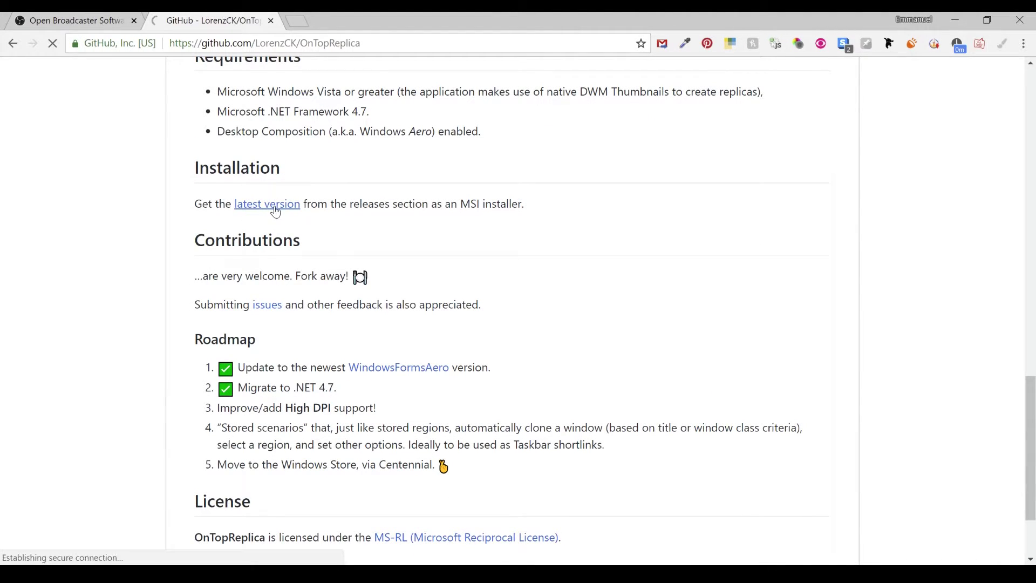
pyautogui.scroll(-3, 518, 310)
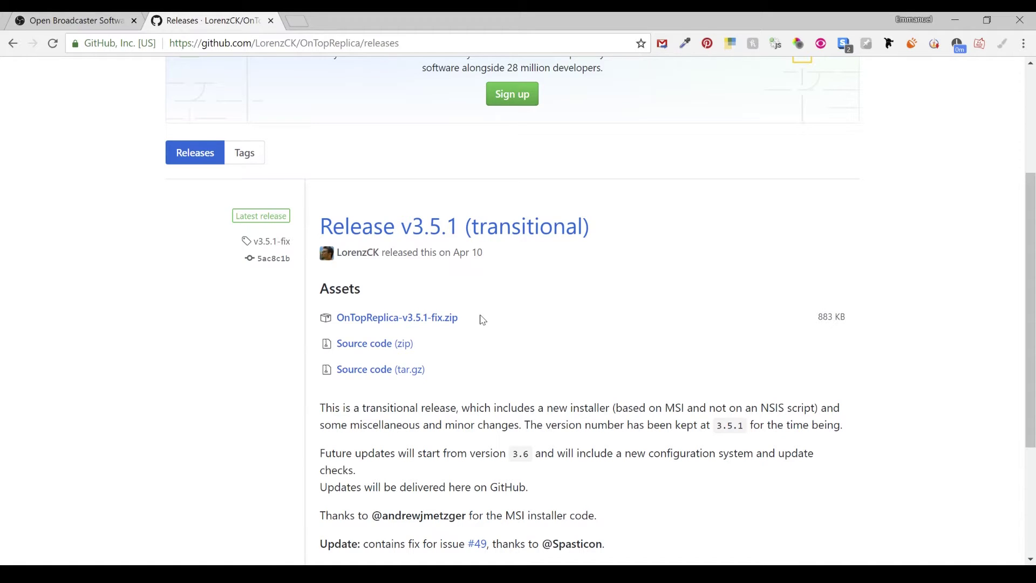
# In Clip Studio Paint, open a second canvas window of Value Check File.psd, float it and move it partly past the screen's lower-right edge.
pyautogui.hotkey('ctrl', 'Tab')
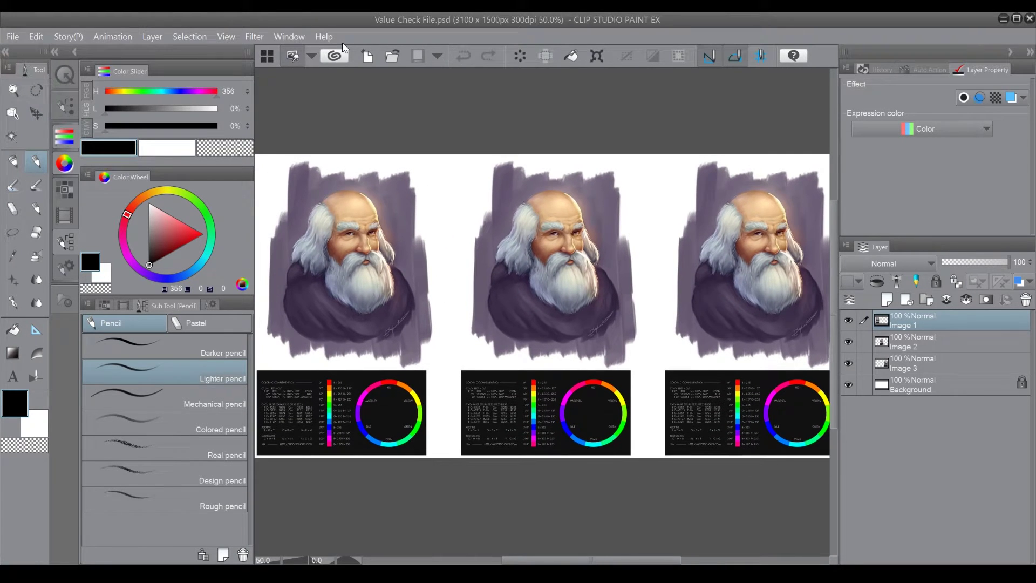
pyautogui.click(289, 36)
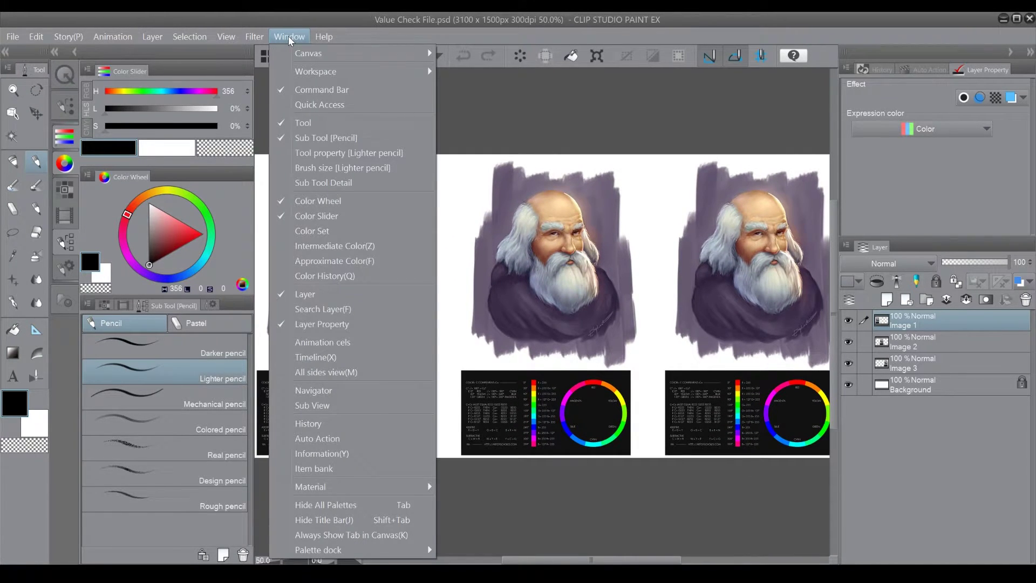
pyautogui.moveTo(396, 55)
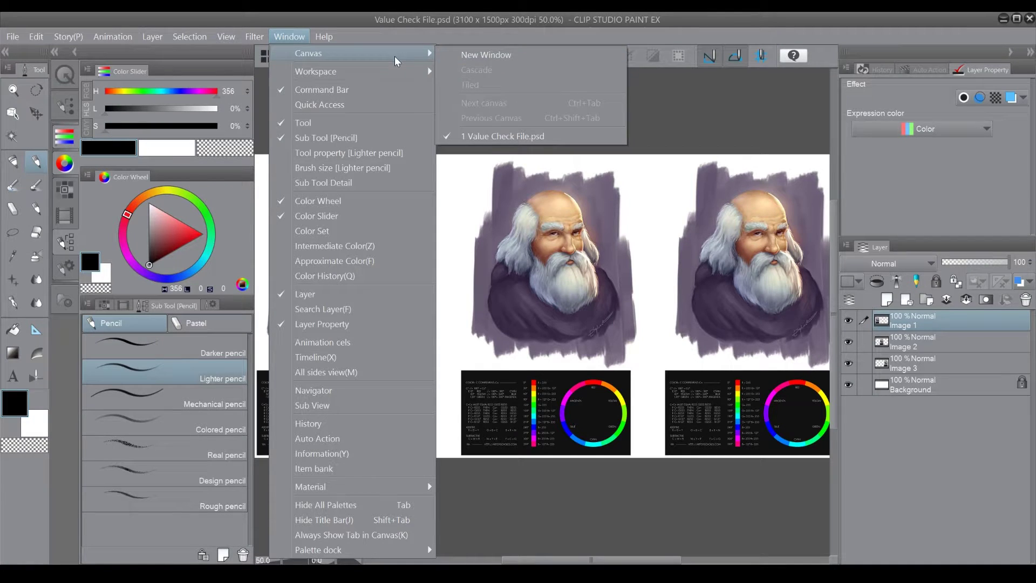
pyautogui.click(541, 56)
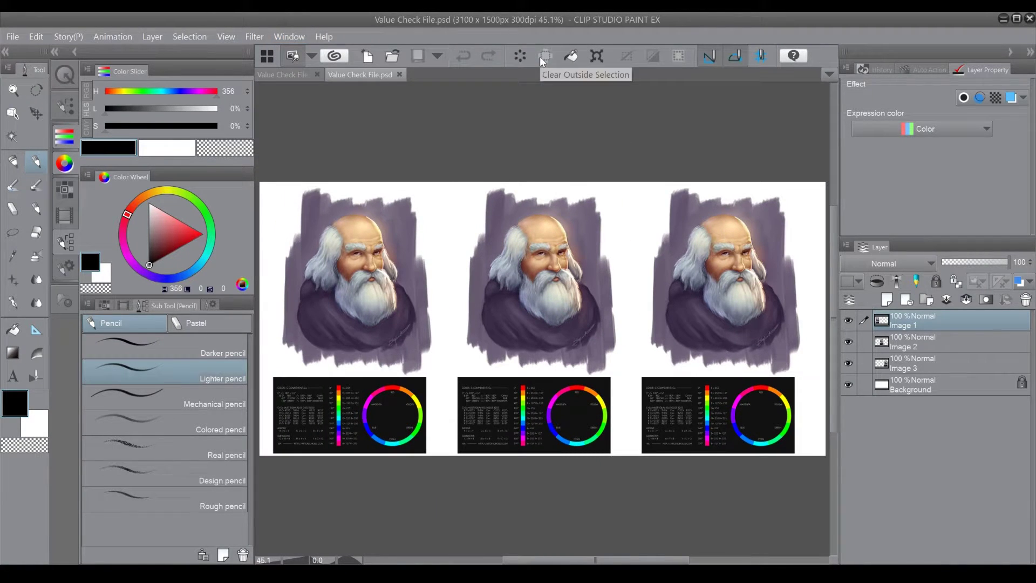
pyautogui.moveTo(377, 75); pyautogui.dragTo(387, 141)
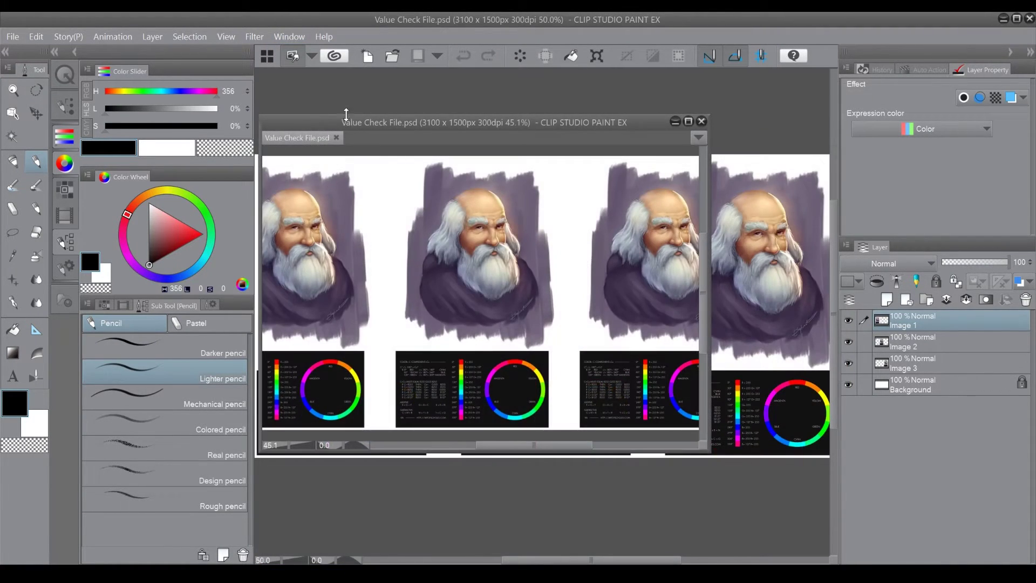
pyautogui.moveTo(346, 114); pyautogui.dragTo(1025, 461)
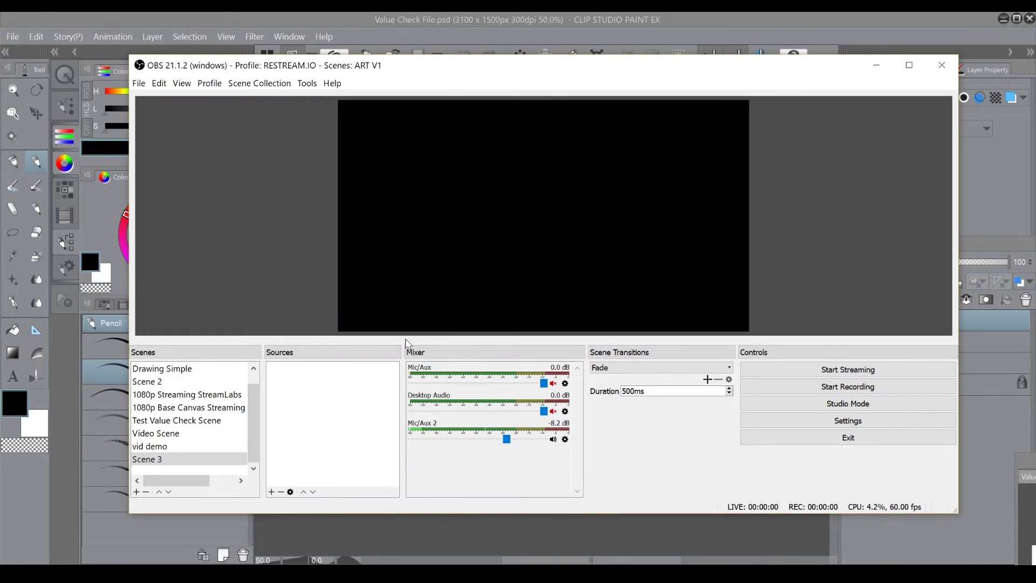
# In OBS, add a Window Capture source for the floating Value Check File.psd canvas to Scene 3 and scale it down in the preview.
pyautogui.moveTo(648, 67)
pyautogui.mouseDown()
pyautogui.moveTo(651, 81)
pyautogui.moveTo(640, 71)
pyautogui.mouseUp()
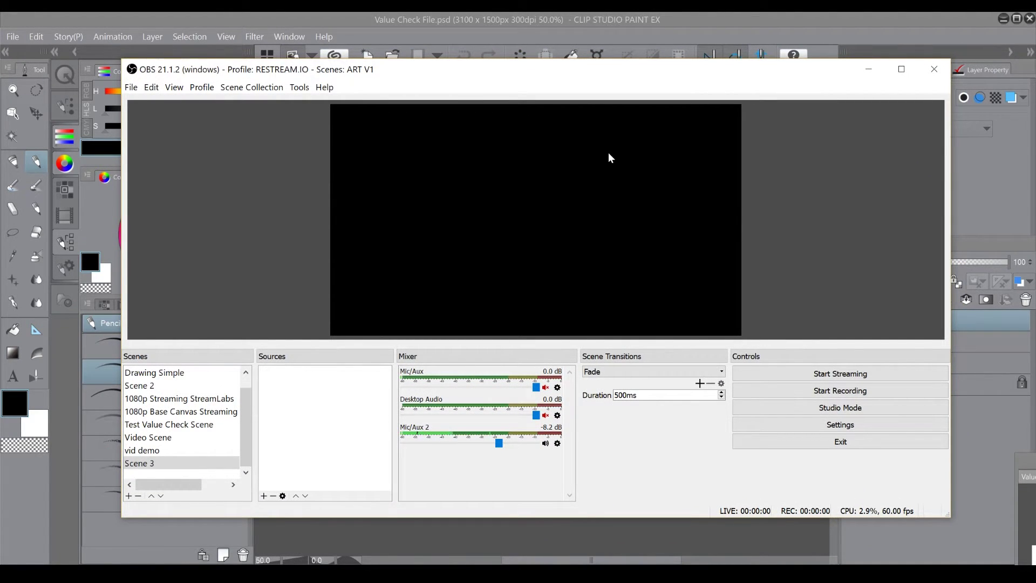
pyautogui.moveTo(480, 75); pyautogui.dragTo(472, 71)
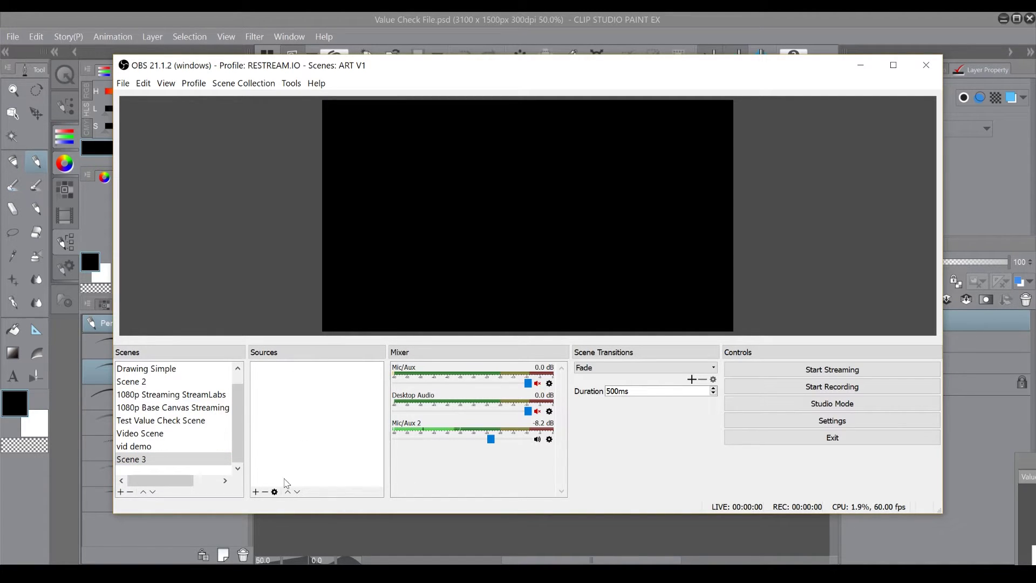
pyautogui.click(256, 491)
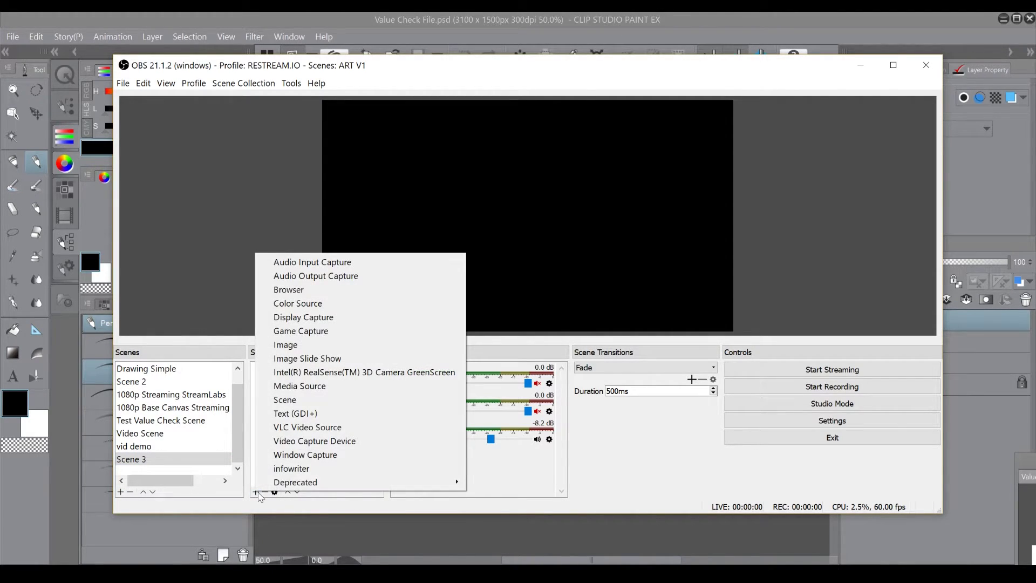
pyautogui.click(336, 456)
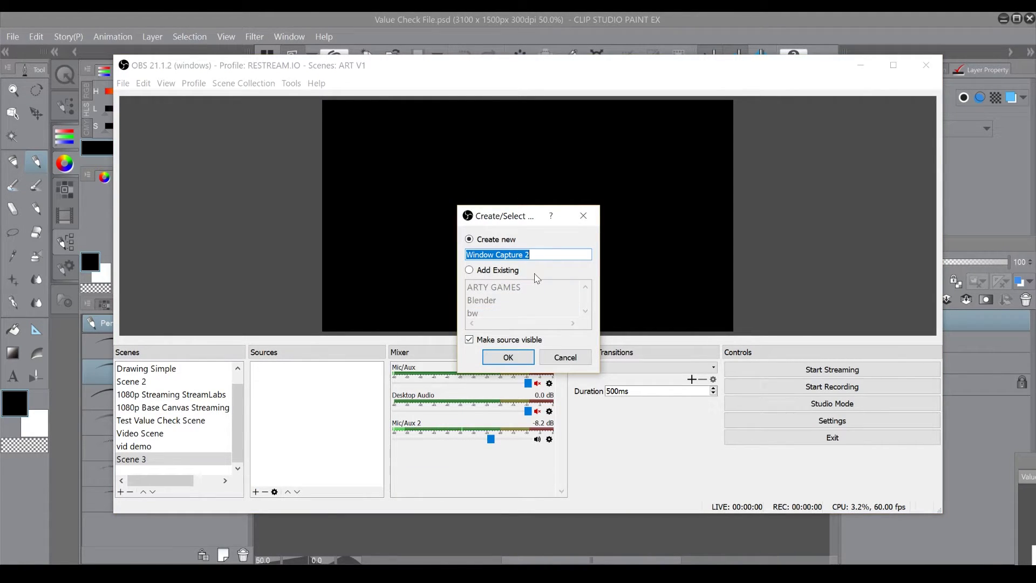
pyautogui.click(519, 358)
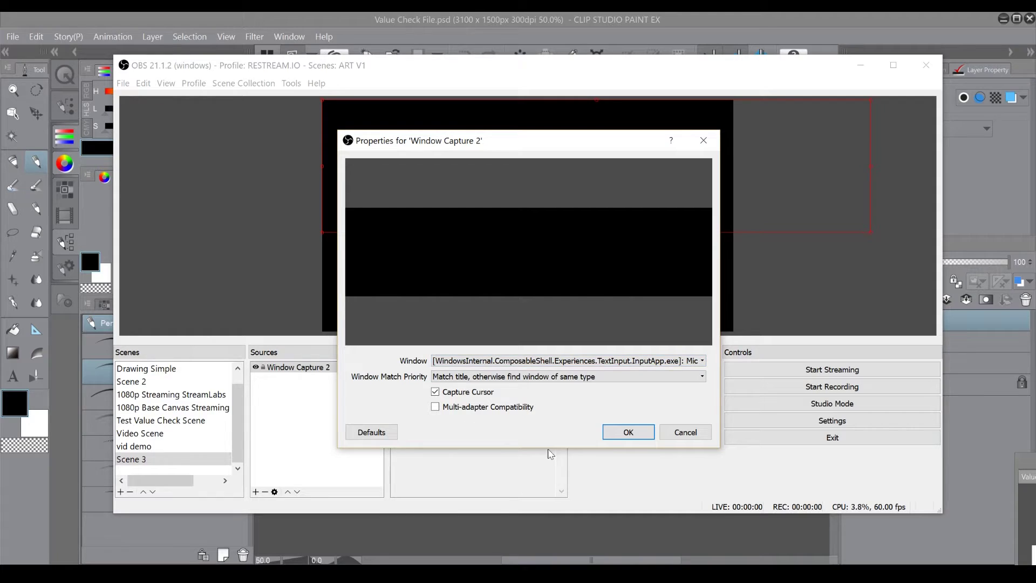
pyautogui.click(695, 363)
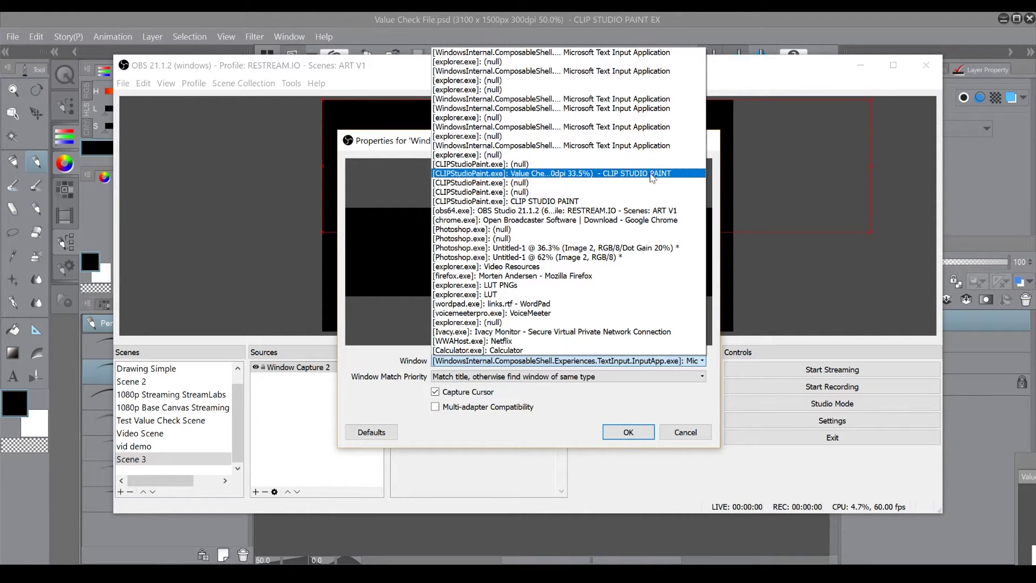
pyautogui.click(629, 174)
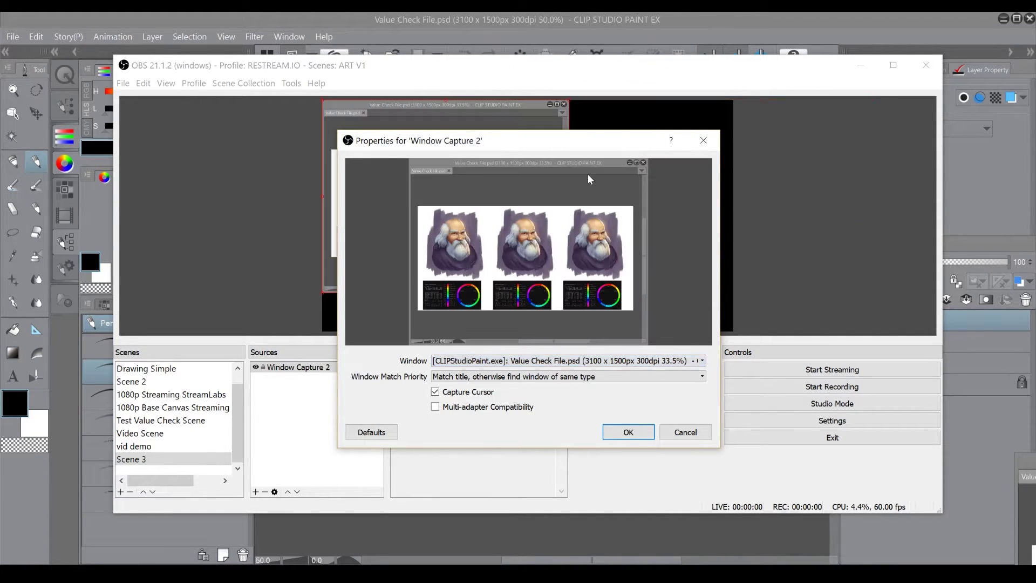
pyautogui.click(626, 431)
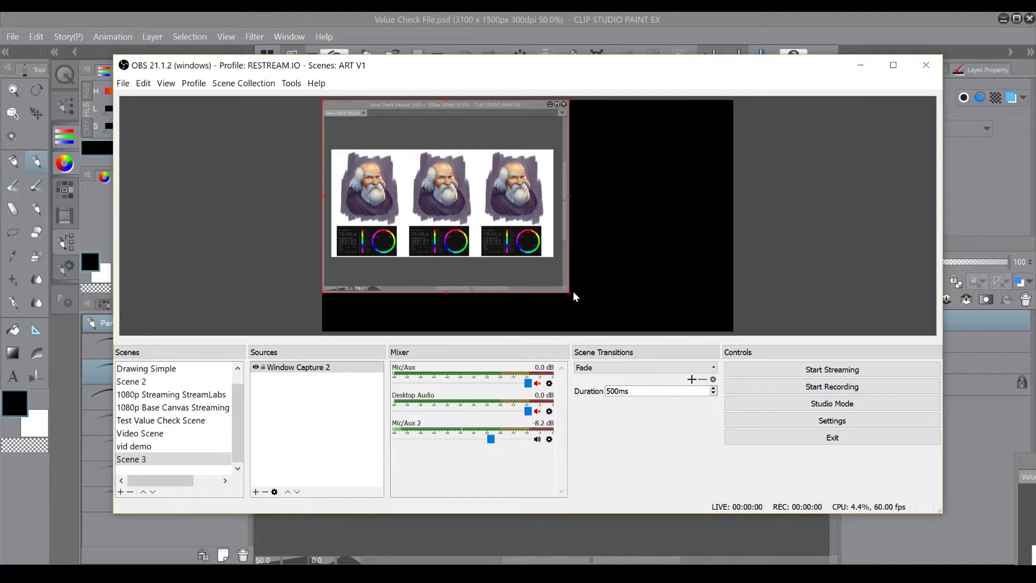
pyautogui.moveTo(570, 293); pyautogui.dragTo(539, 264)
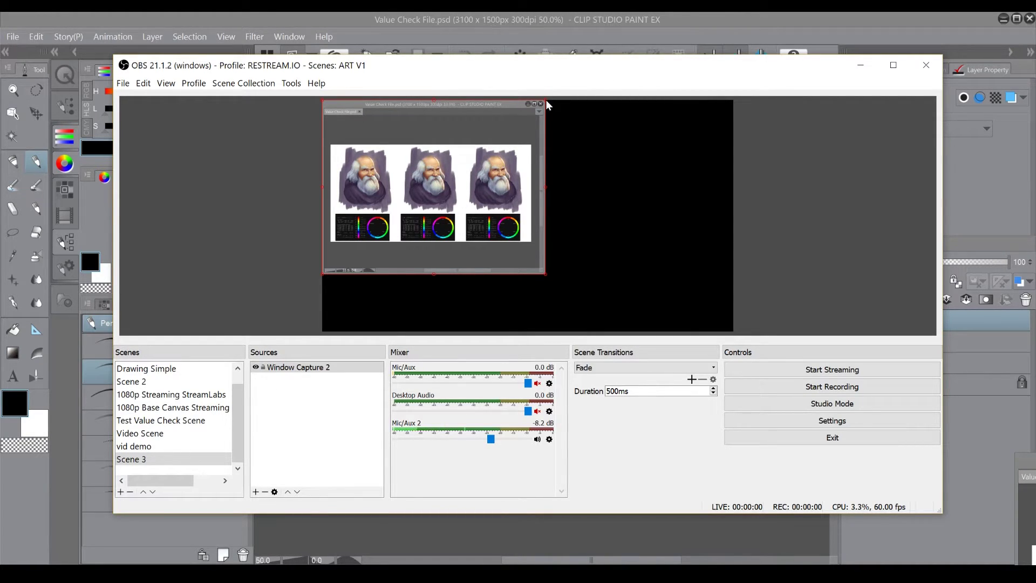
pyautogui.moveTo(563, 69); pyautogui.dragTo(565, 71)
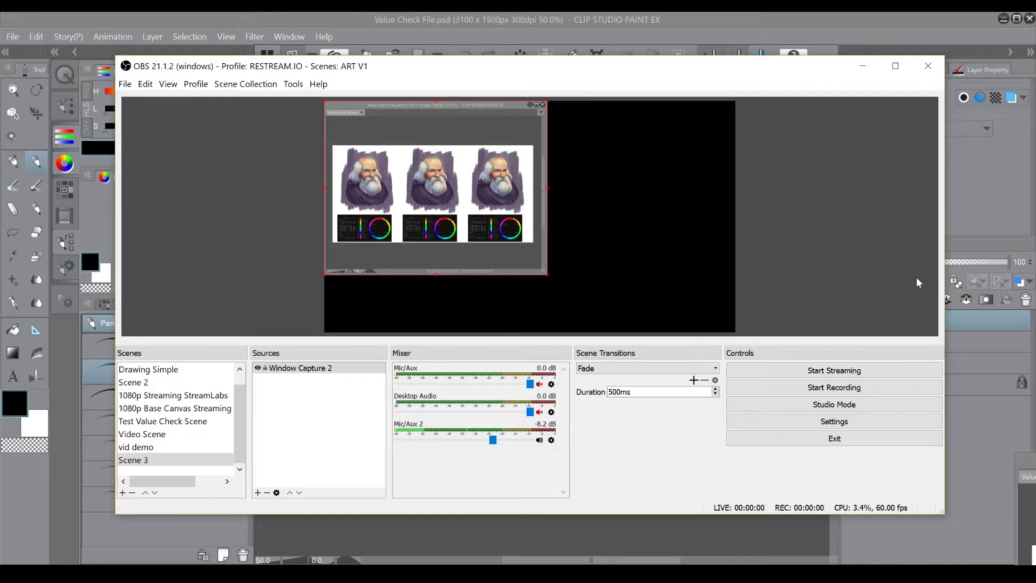
# Nudge the floating canvas window in Clip Studio Paint, return to OBS and open a windowed projector of the preview.
pyautogui.click(1001, 456)
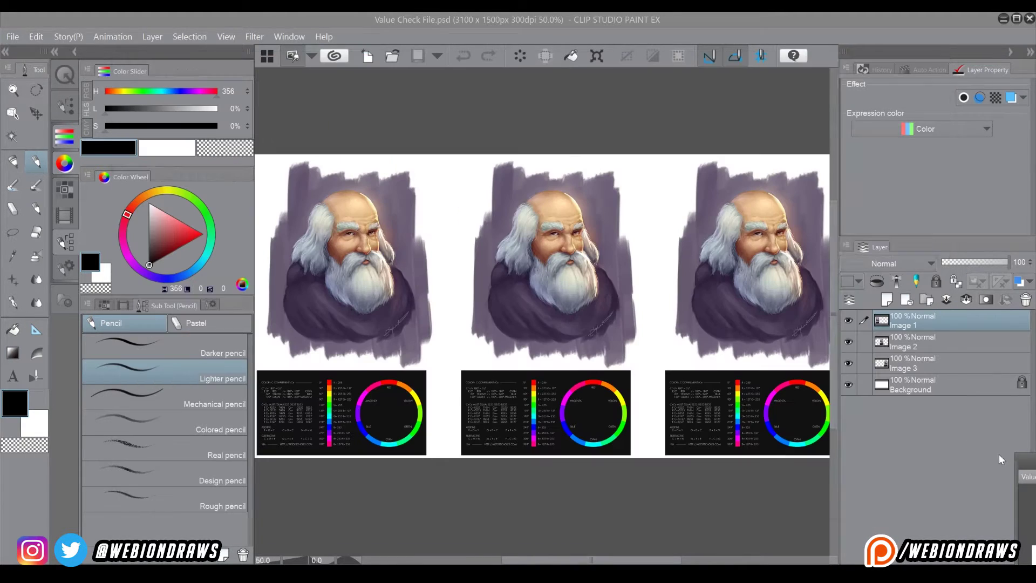
pyautogui.moveTo(1028, 454); pyautogui.dragTo(1030, 455)
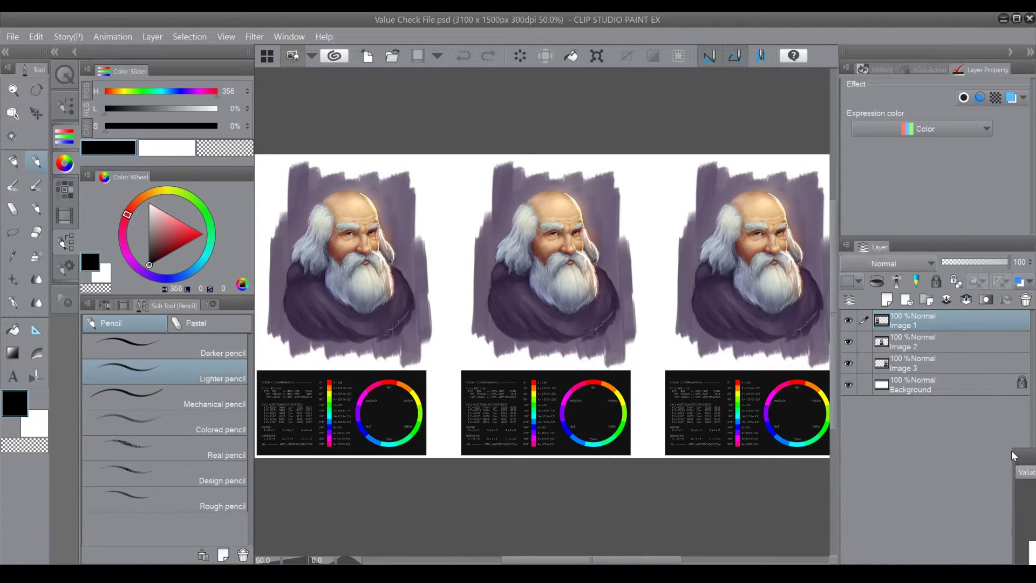
pyautogui.hotkey('alt', 'Tab')
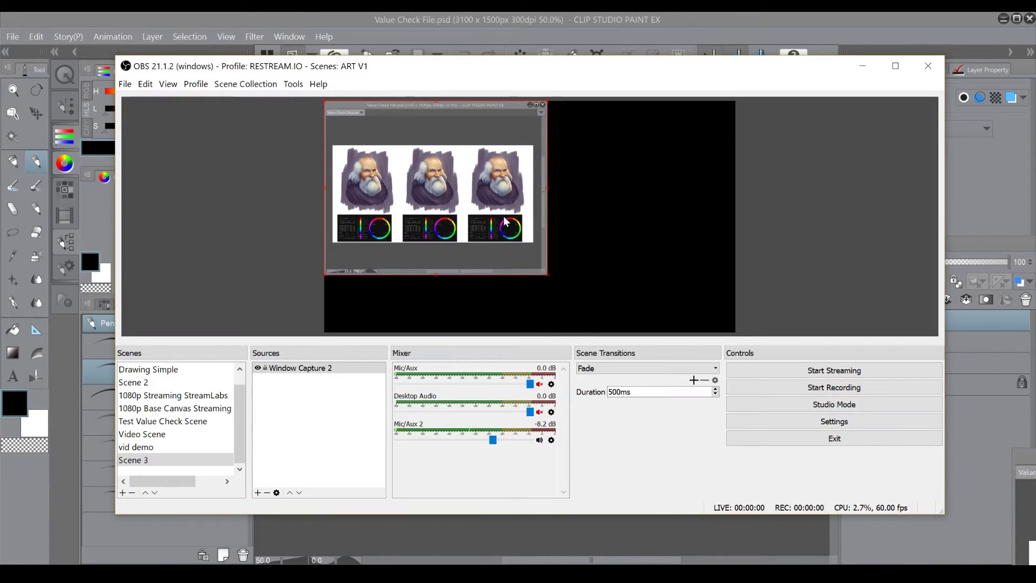
pyautogui.moveTo(603, 73); pyautogui.dragTo(615, 71)
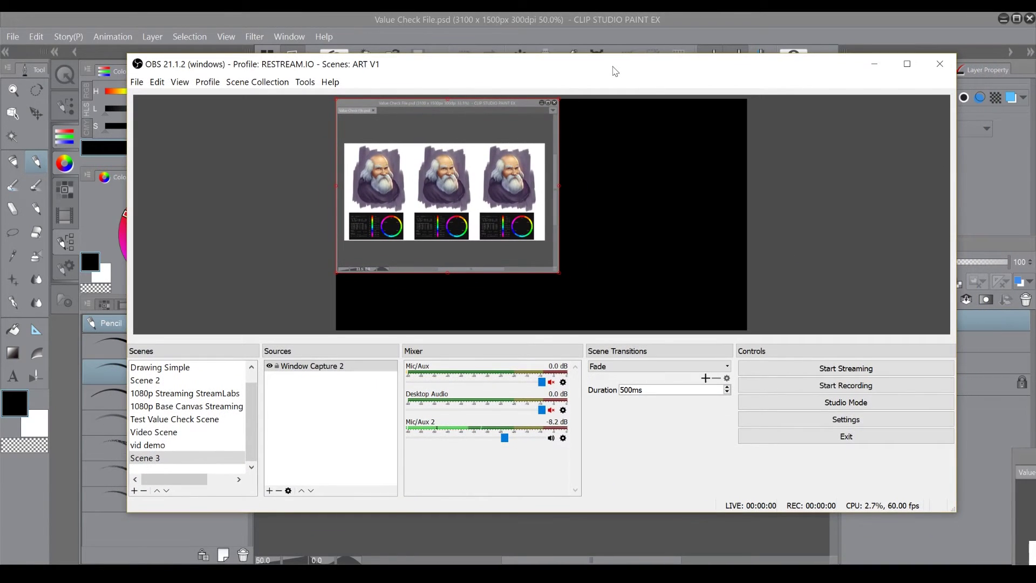
pyautogui.rightClick(578, 202)
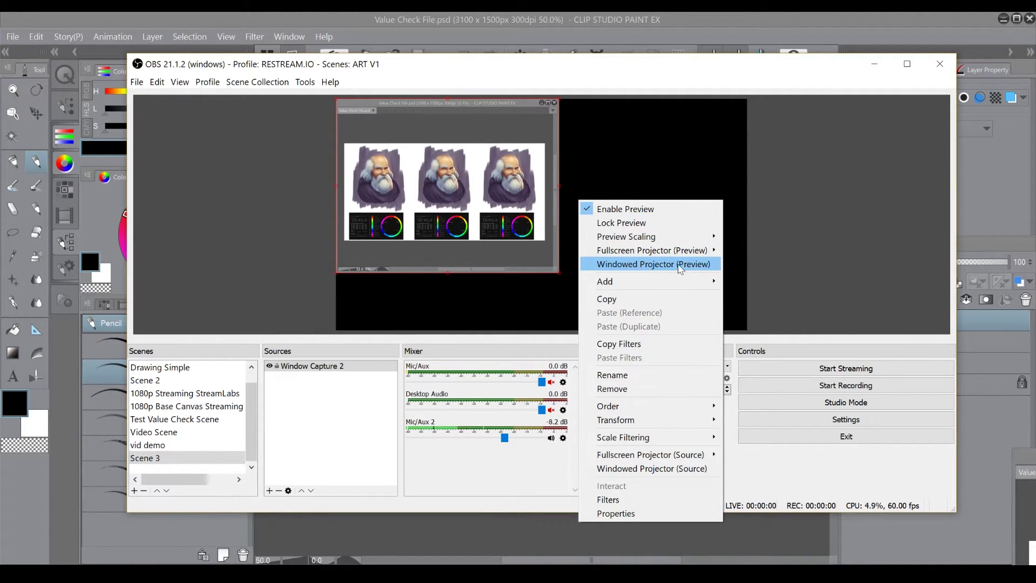
pyautogui.click(704, 265)
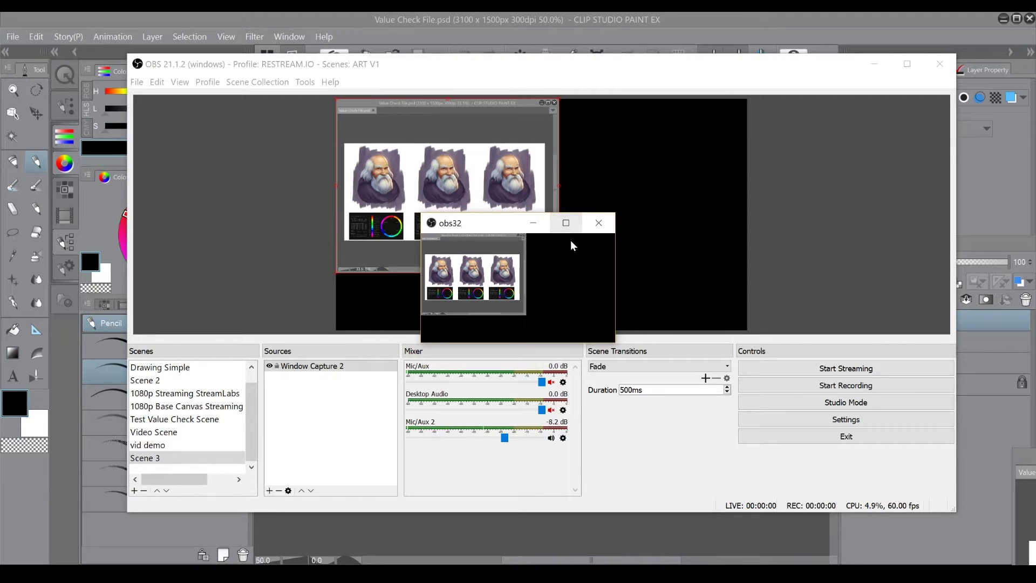
# Maximize the obs32 projector, make the OnTopReplica window clone the whole obs32 window, and enlarge the replica.
pyautogui.click(568, 223)
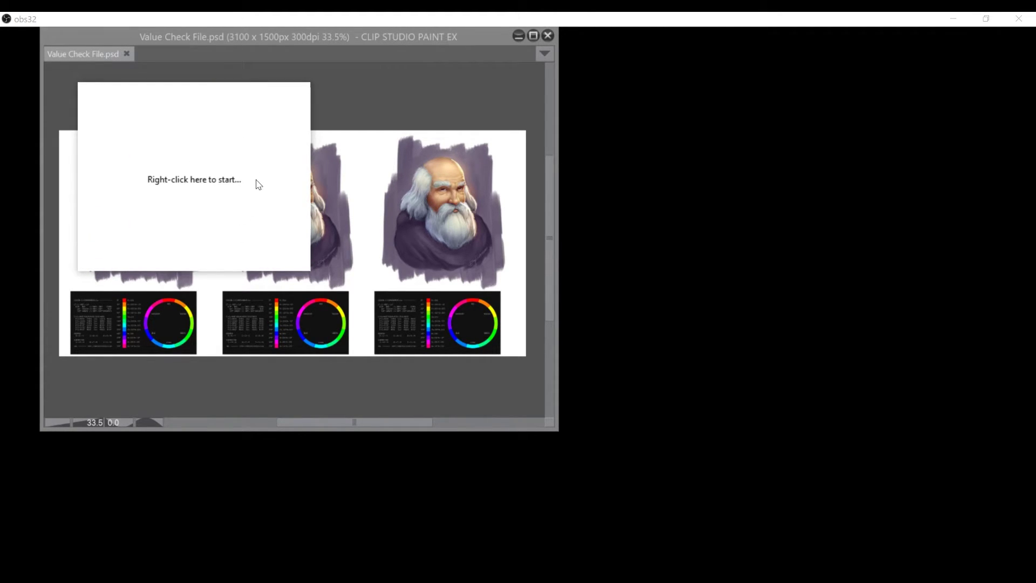
pyautogui.rightClick(286, 158)
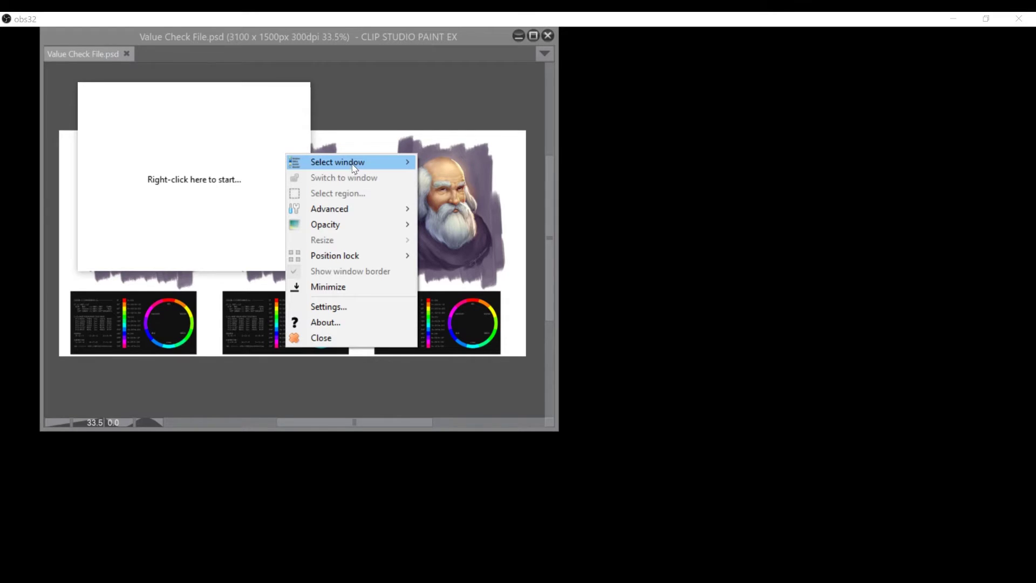
pyautogui.moveTo(361, 169)
pyautogui.moveTo(467, 179)
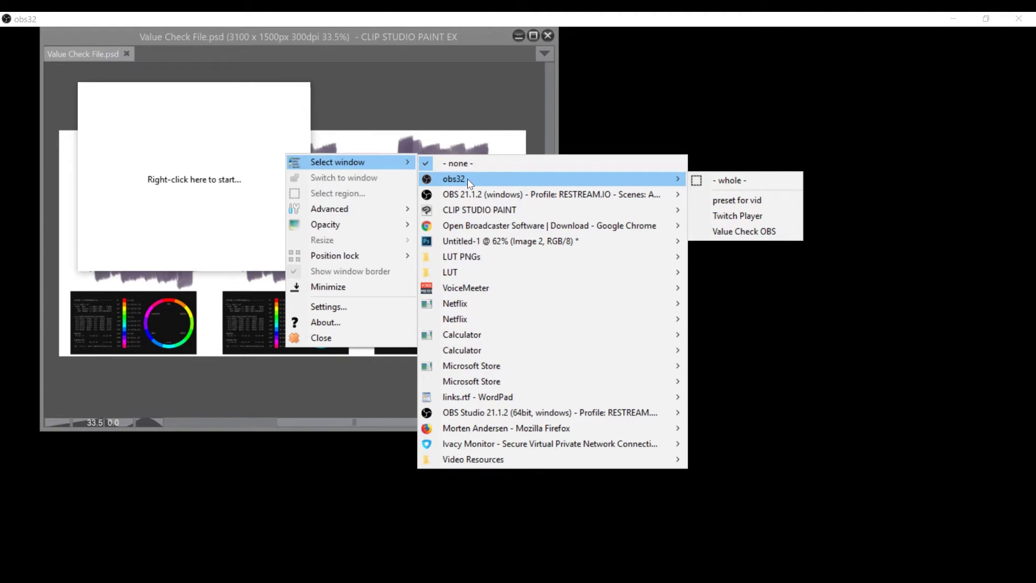
pyautogui.click(730, 181)
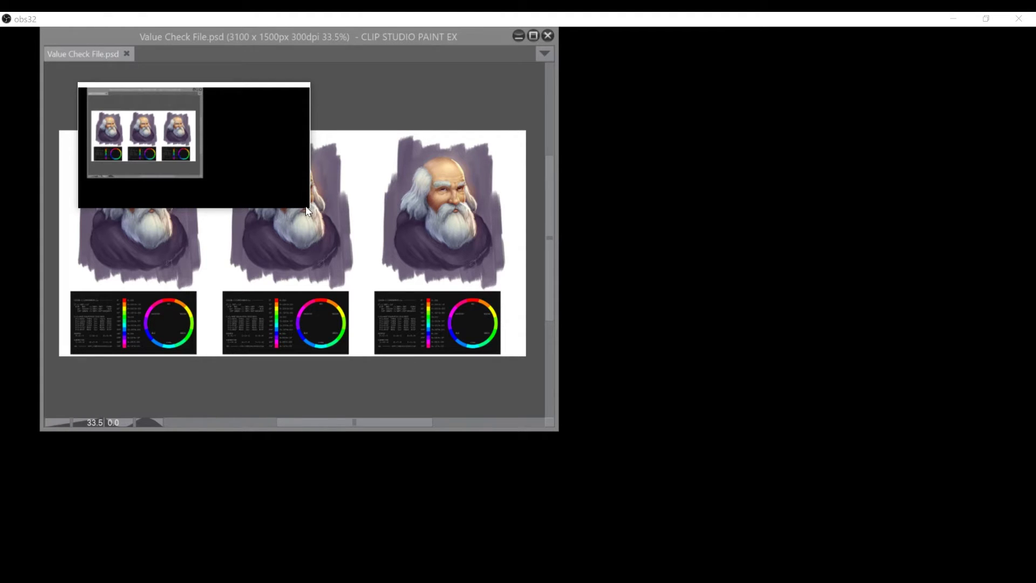
pyautogui.moveTo(306, 206); pyautogui.dragTo(445, 294)
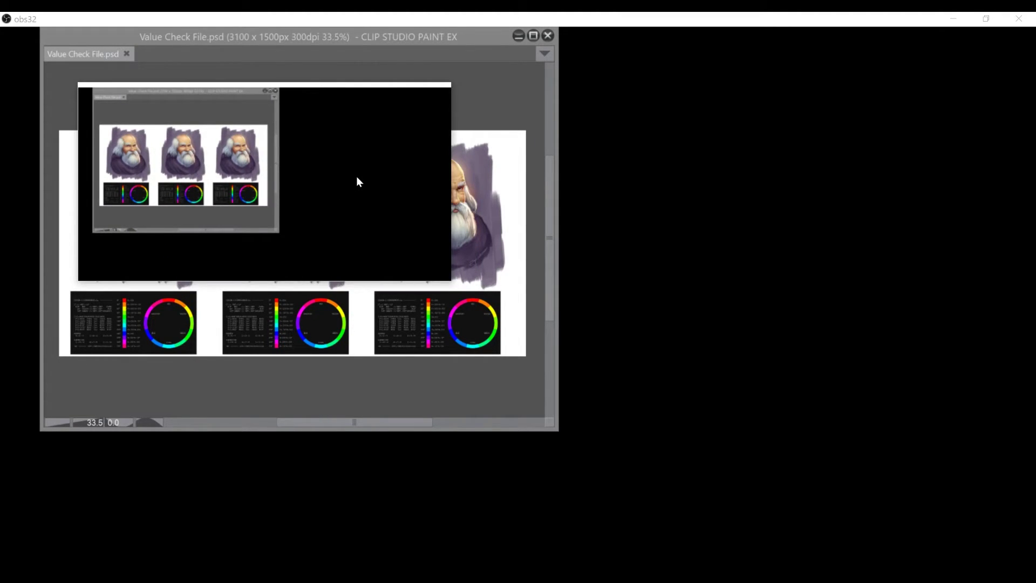
# Try to restrict the replica to a region around the captured canvas window.
pyautogui.rightClick(335, 165)
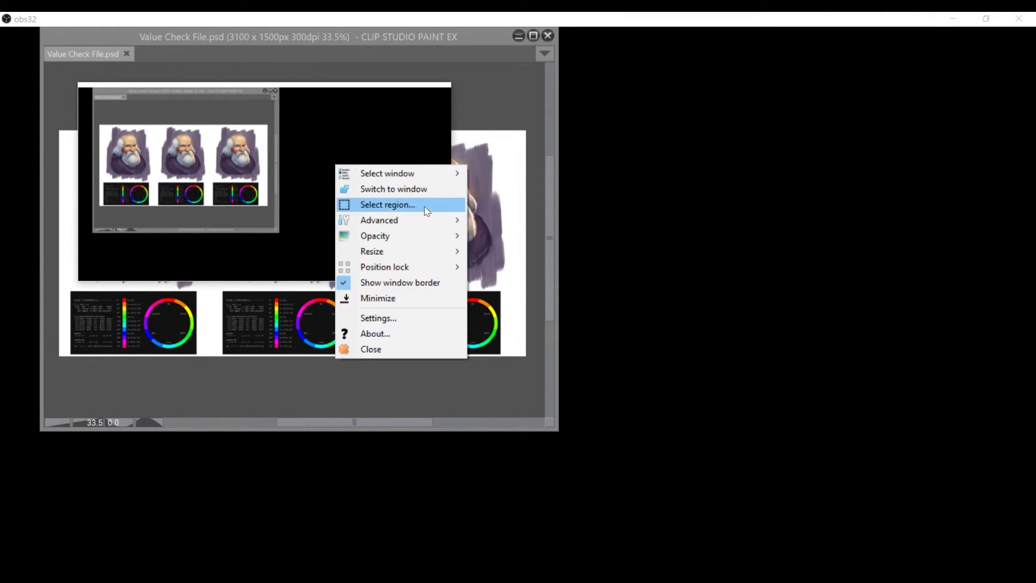
pyautogui.click(393, 206)
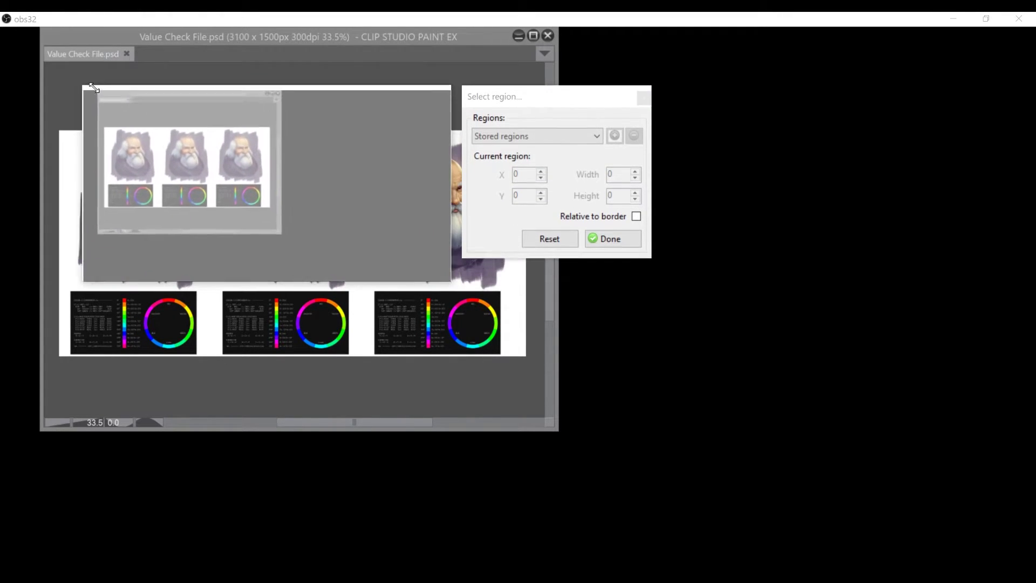
pyautogui.moveTo(92, 92); pyautogui.dragTo(280, 227)
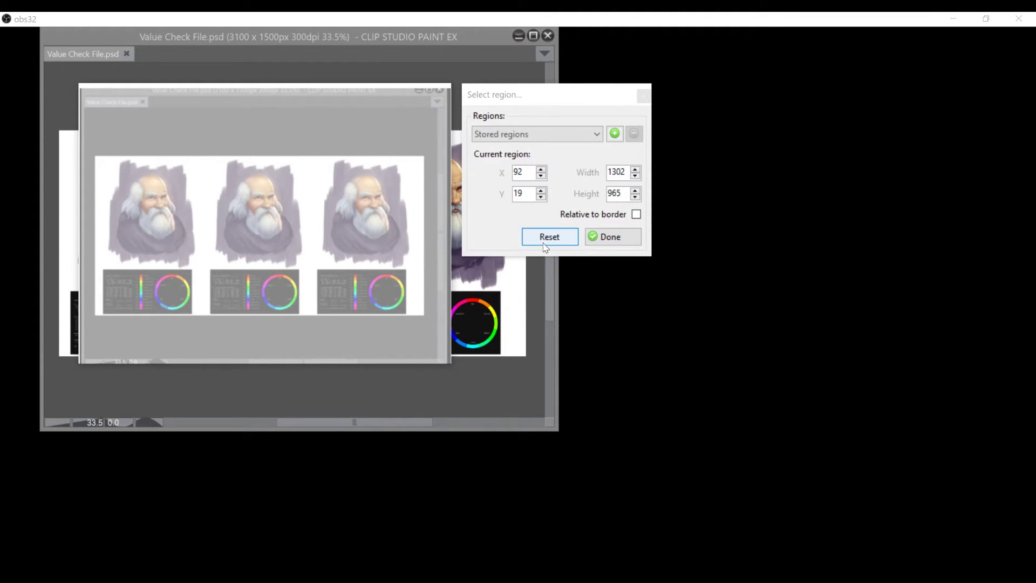
pyautogui.click(611, 239)
# Reset the replica's region, reselect the canvas window at X 102, Y 24, 1277 by 979, and store it as Demo.
pyautogui.rightClick(368, 189)
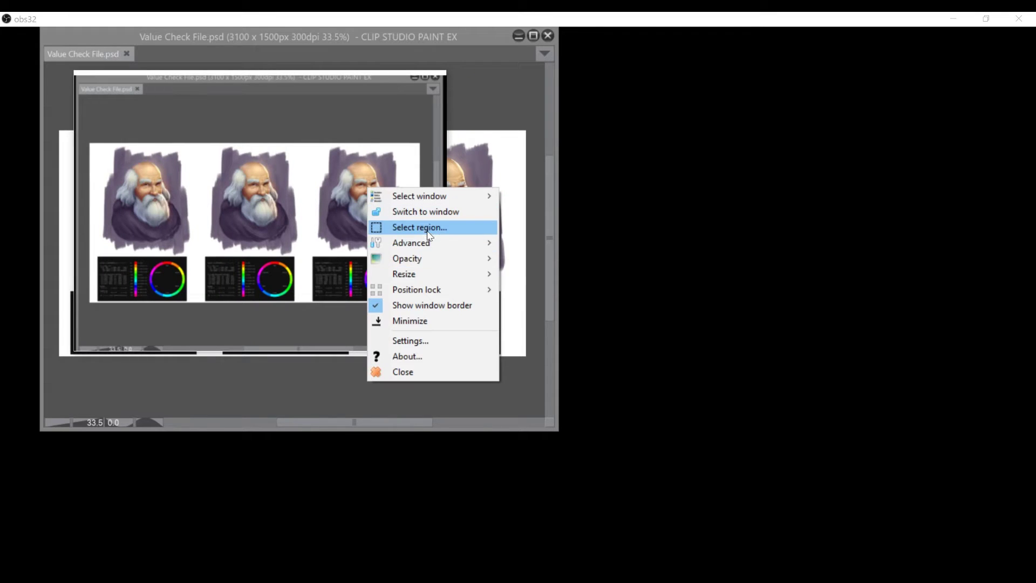
pyautogui.click(420, 227)
pyautogui.click(546, 225)
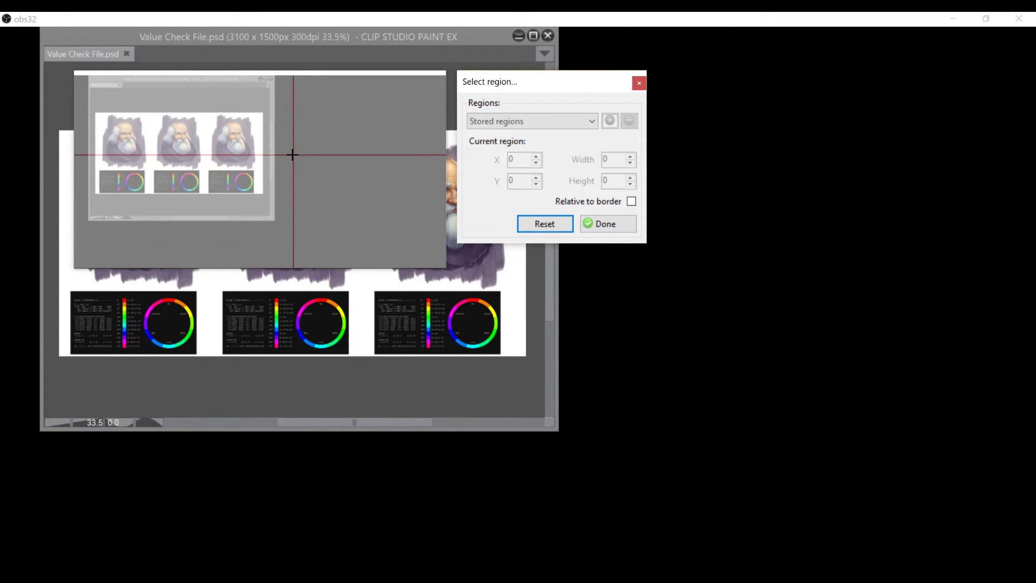
pyautogui.click(85, 74)
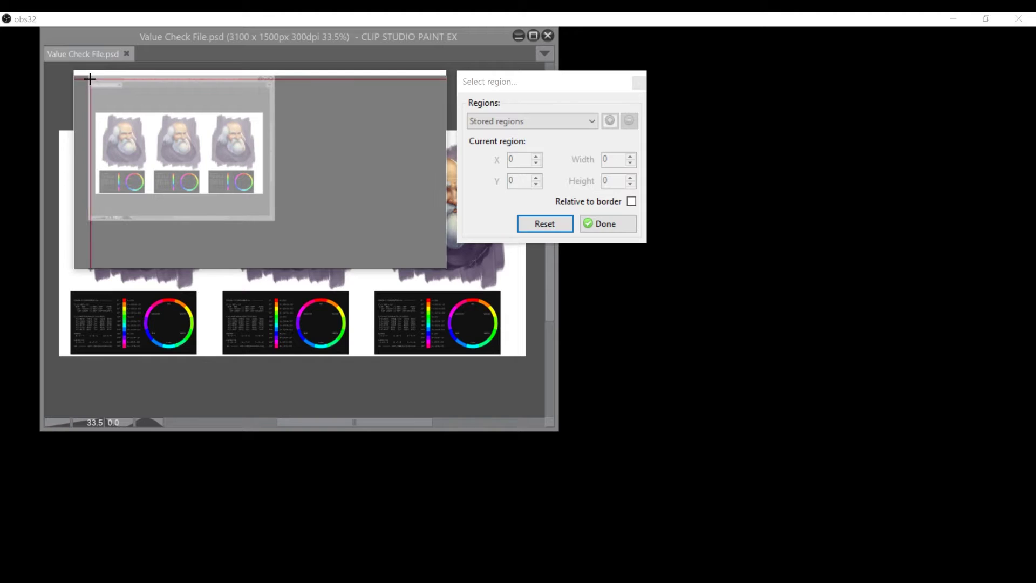
pyautogui.moveTo(88, 78); pyautogui.dragTo(274, 220)
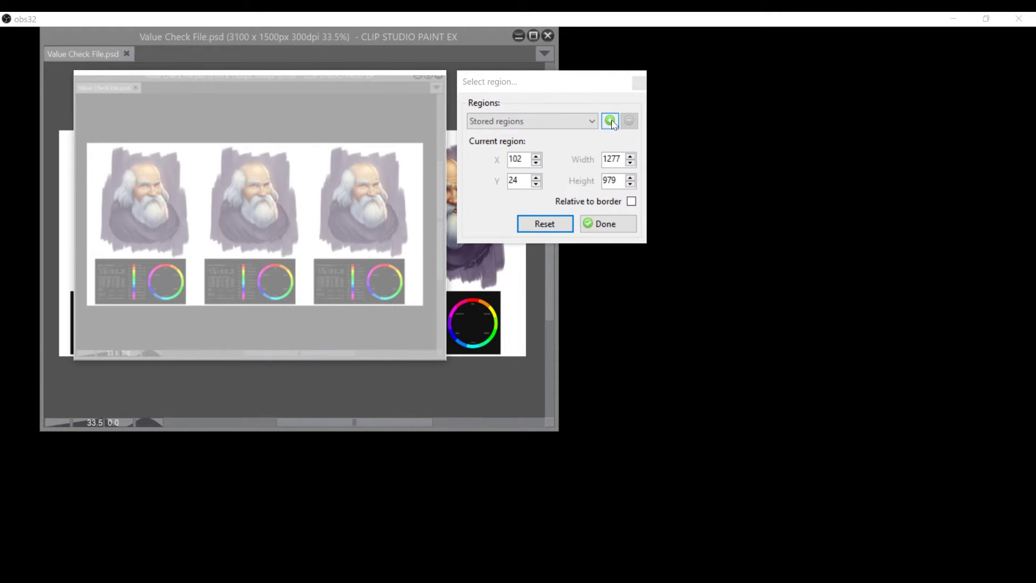
pyautogui.click(610, 121)
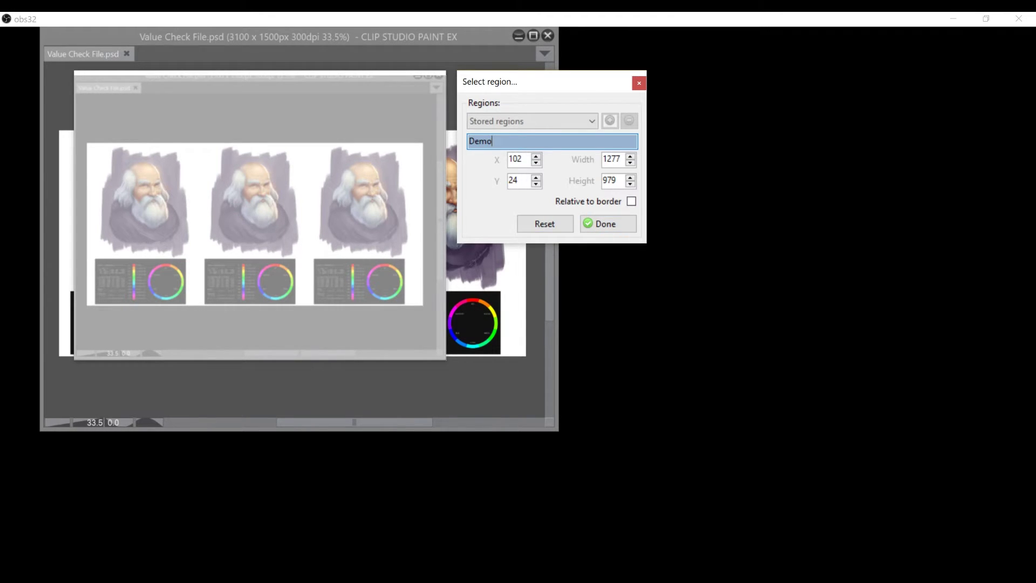
pyautogui.press('Return')
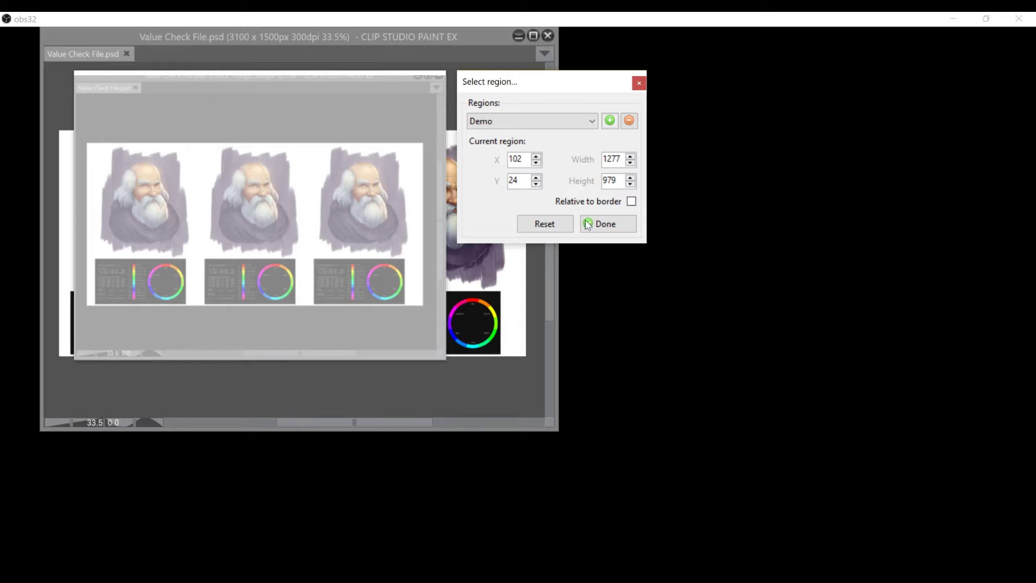
pyautogui.click(589, 225)
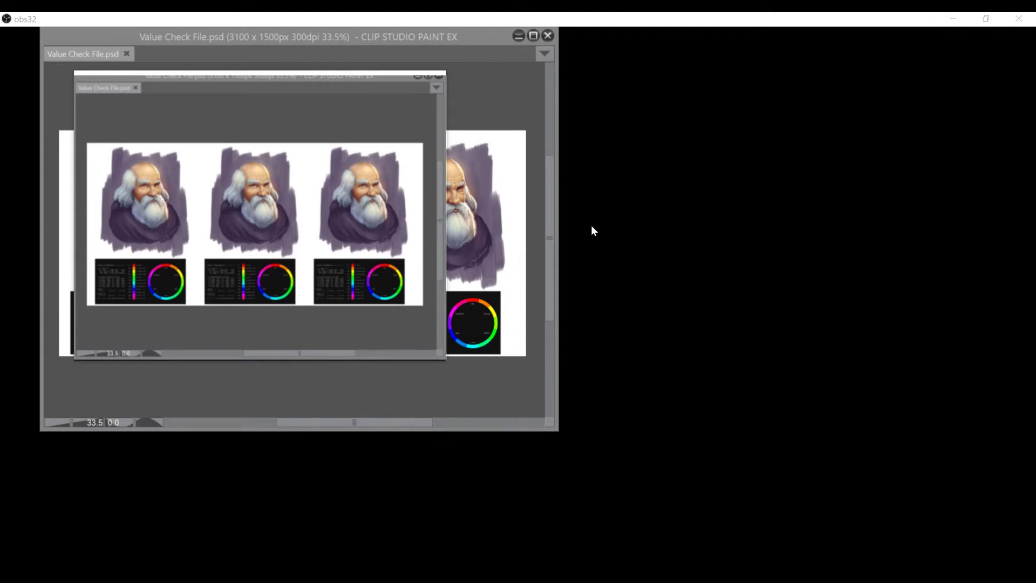
# Close the replica and set a fresh OnTopReplica window to clone obs32 using the stored Demo region.
pyautogui.rightClick(400, 182)
pyautogui.click(452, 365)
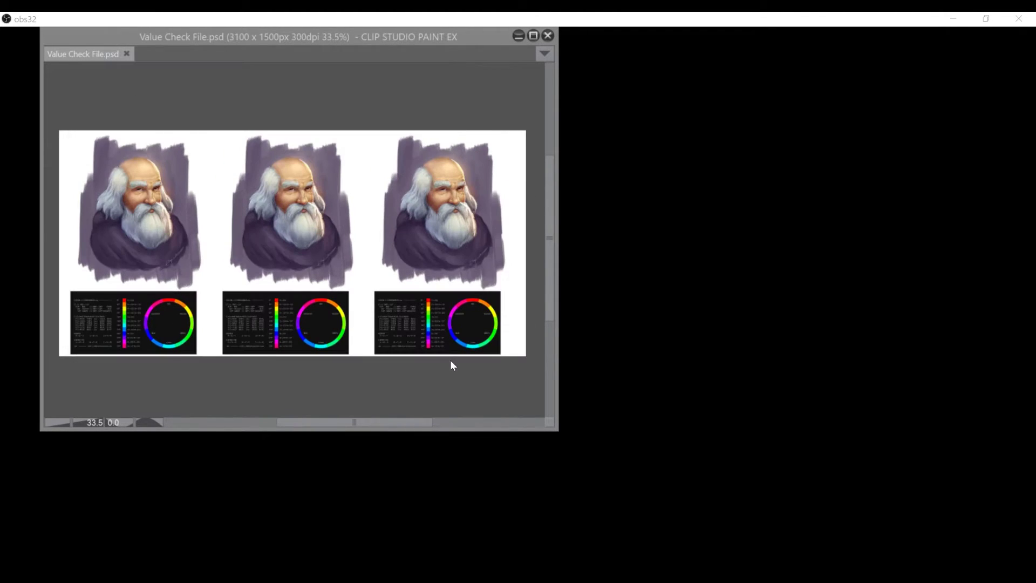
pyautogui.moveTo(207, 112); pyautogui.dragTo(238, 169)
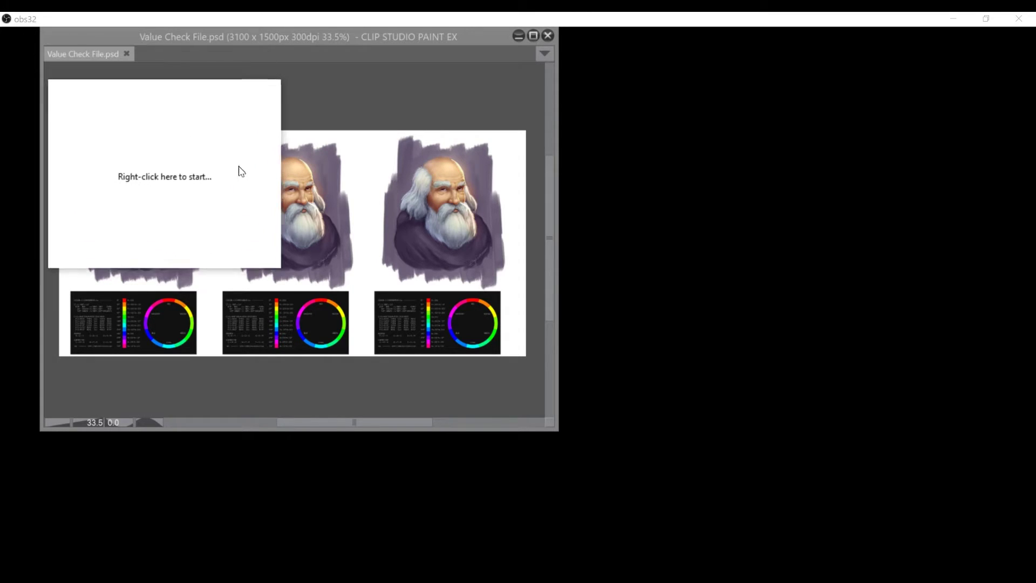
pyautogui.rightClick(232, 171)
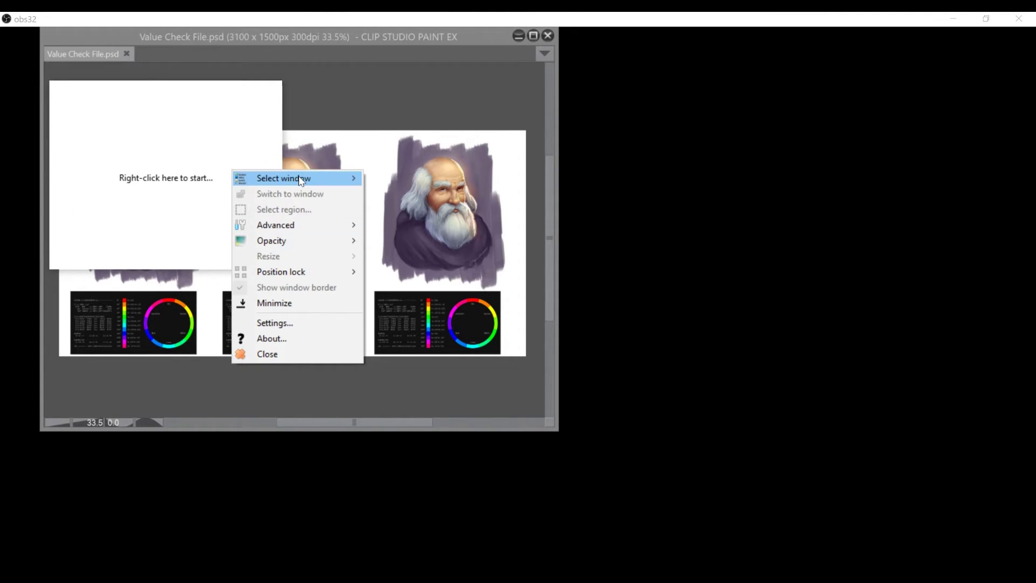
pyautogui.moveTo(301, 180)
pyautogui.moveTo(463, 199)
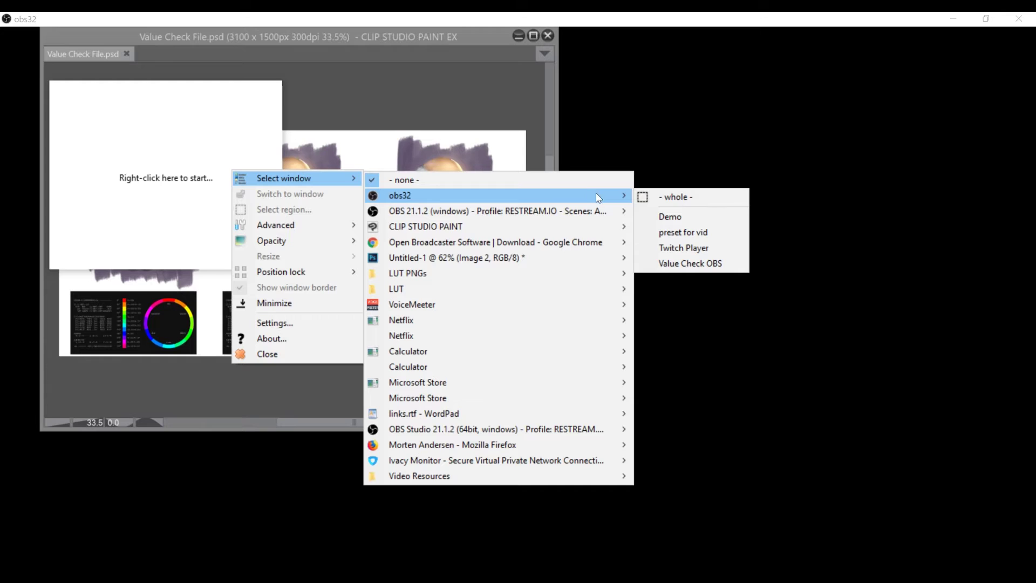
pyautogui.click(681, 217)
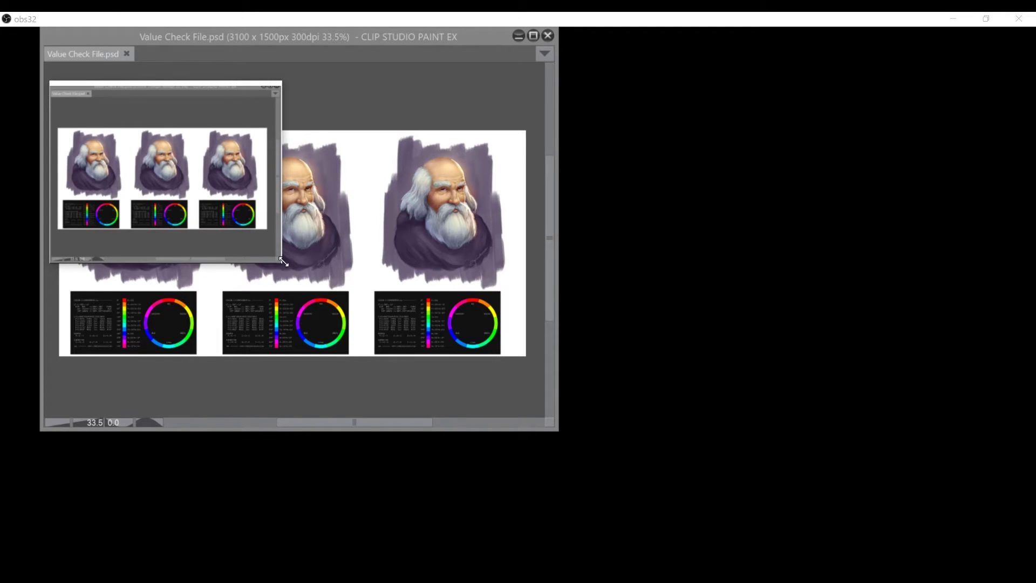
# Resize the replica, switch to Clip Studio Paint, and place the replica at a smaller size beside the middle portrait.
pyautogui.moveTo(284, 261); pyautogui.dragTo(474, 400)
pyautogui.moveTo(387, 296); pyautogui.dragTo(381, 265)
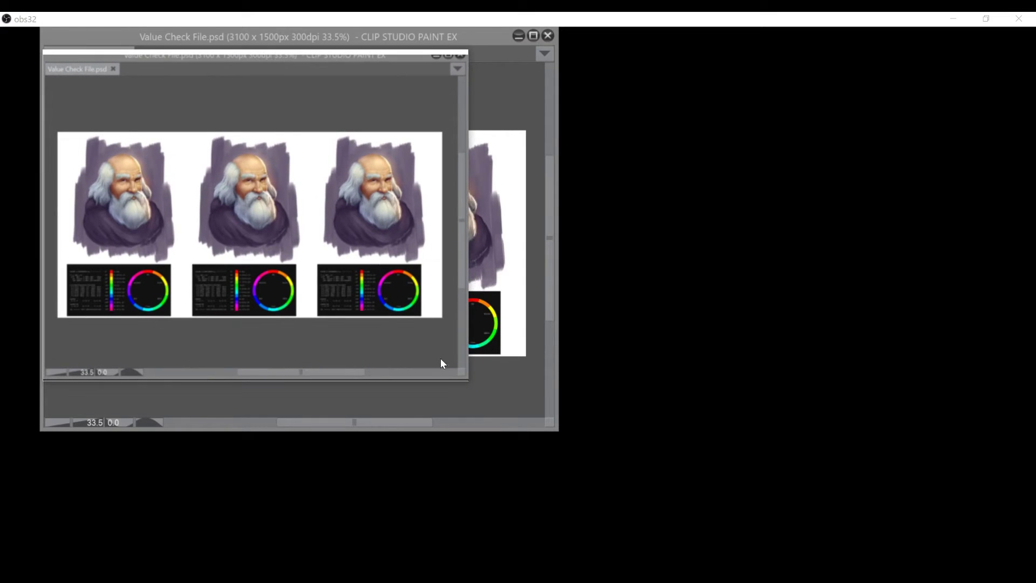
pyautogui.moveTo(465, 382); pyautogui.dragTo(358, 290)
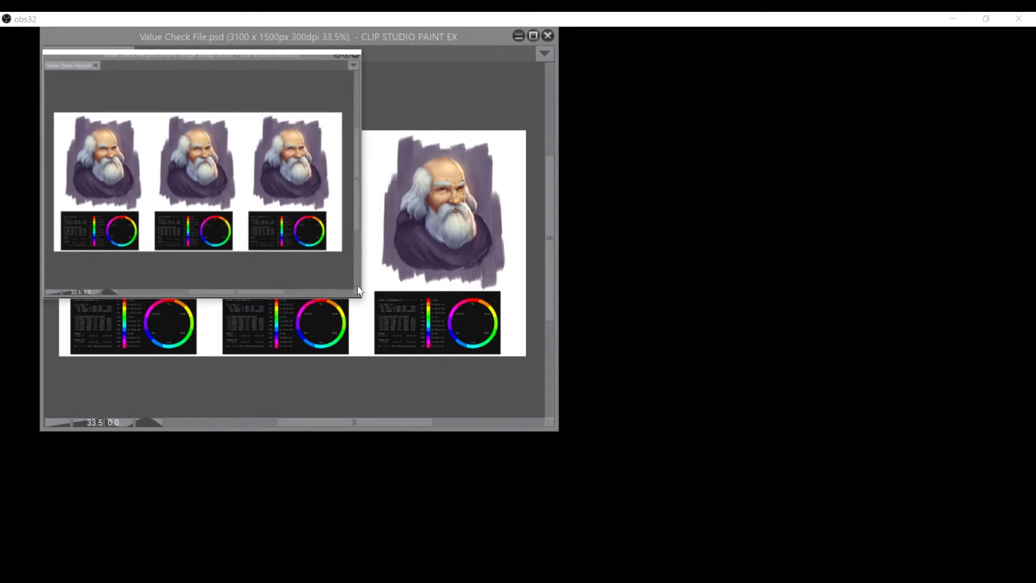
pyautogui.moveTo(497, 14)
pyautogui.click(484, 81)
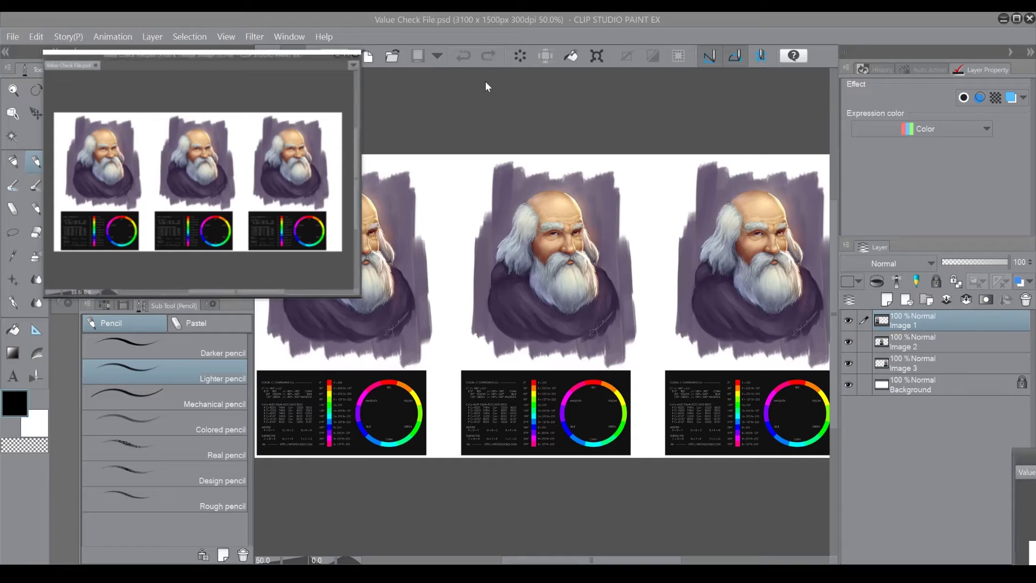
pyautogui.moveTo(315, 196); pyautogui.dragTo(307, 231)
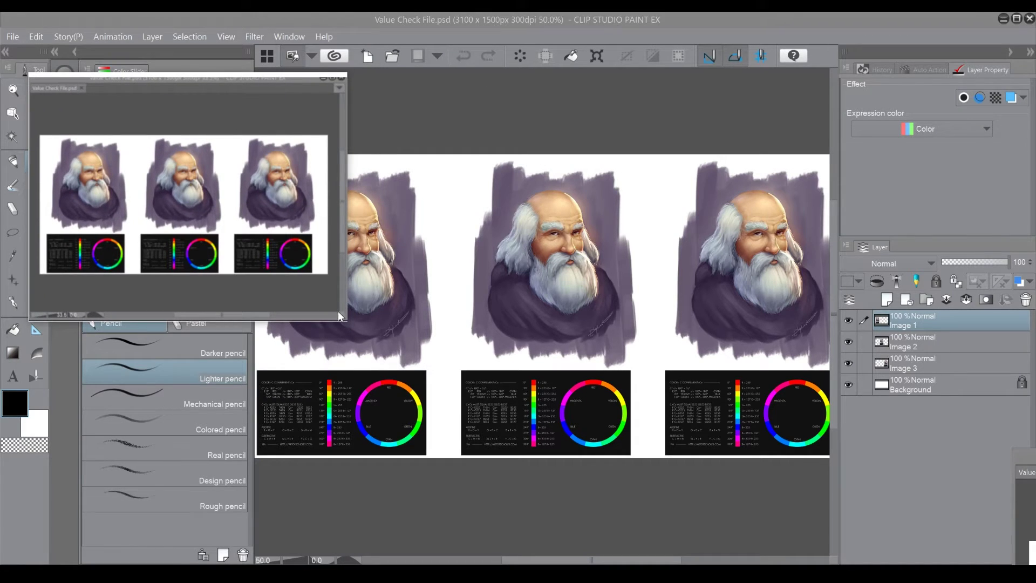
pyautogui.moveTo(347, 321); pyautogui.dragTo(303, 282)
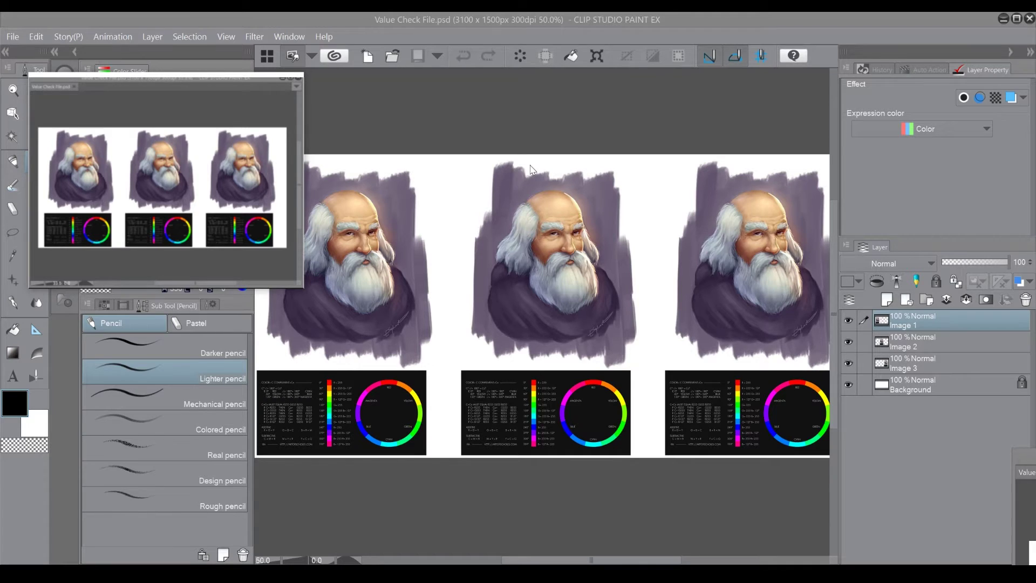
pyautogui.moveTo(138, 130); pyautogui.dragTo(208, 144)
# Scribble black test strokes across the middle portrait with the Frenden Painter Chalk Tool Alt brush.
pyautogui.click(18, 215)
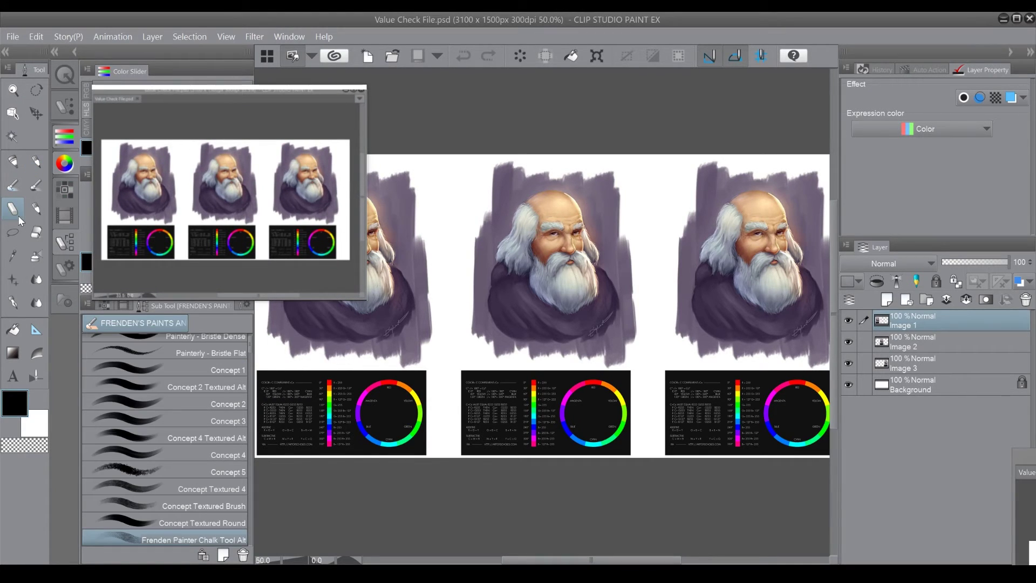
pyautogui.moveTo(629, 251); pyautogui.dragTo(688, 288)
pyautogui.moveTo(561, 267)
pyautogui.mouseDown()
pyautogui.moveTo(588, 302)
pyautogui.moveTo(655, 291)
pyautogui.mouseUp()
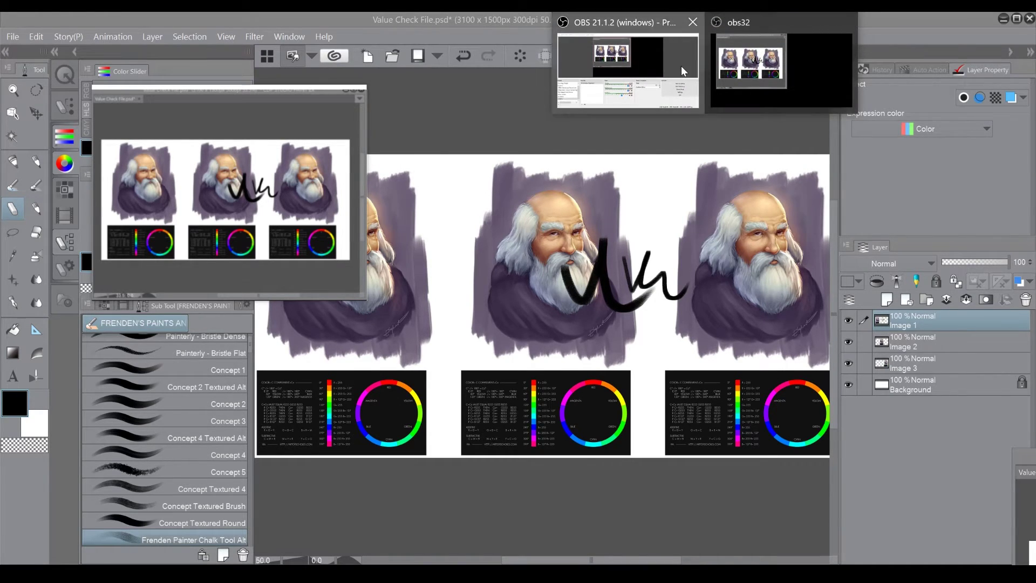
# In OBS, add an Apply LUT filter with its default name to Window Capture 2 and browse for its LUT file.
pyautogui.click(680, 65)
pyautogui.rightClick(317, 372)
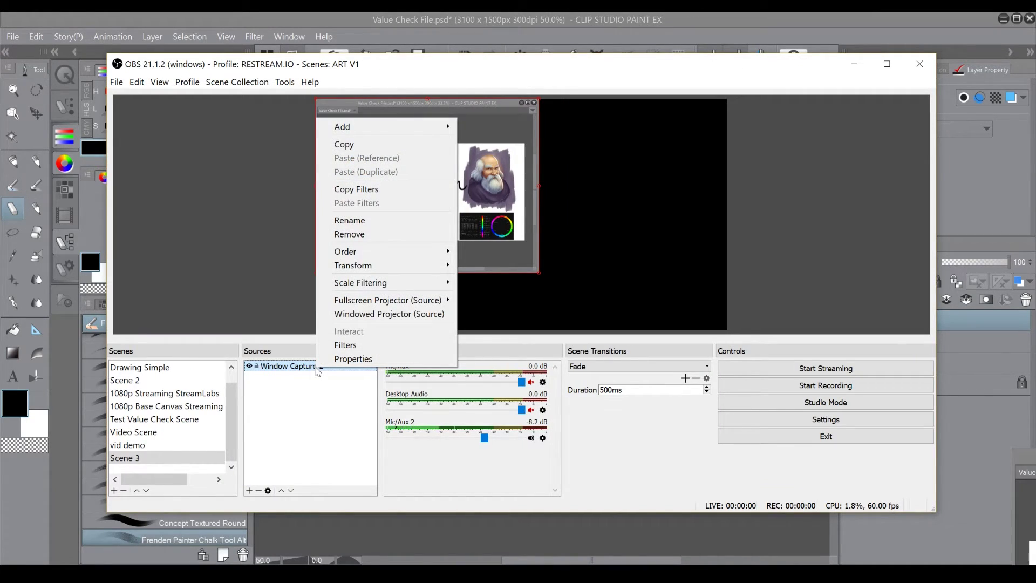
pyautogui.click(357, 344)
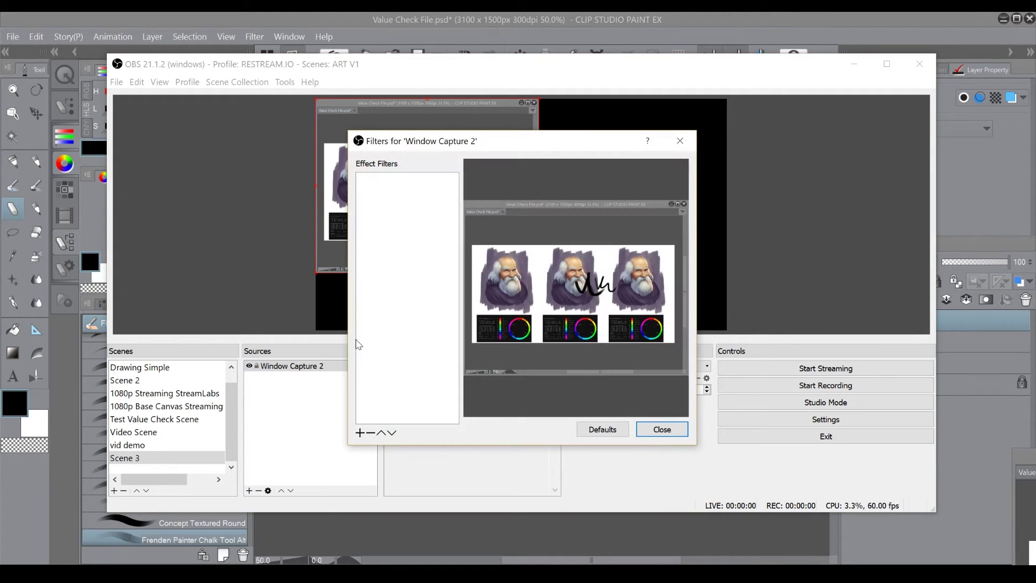
pyautogui.click(359, 433)
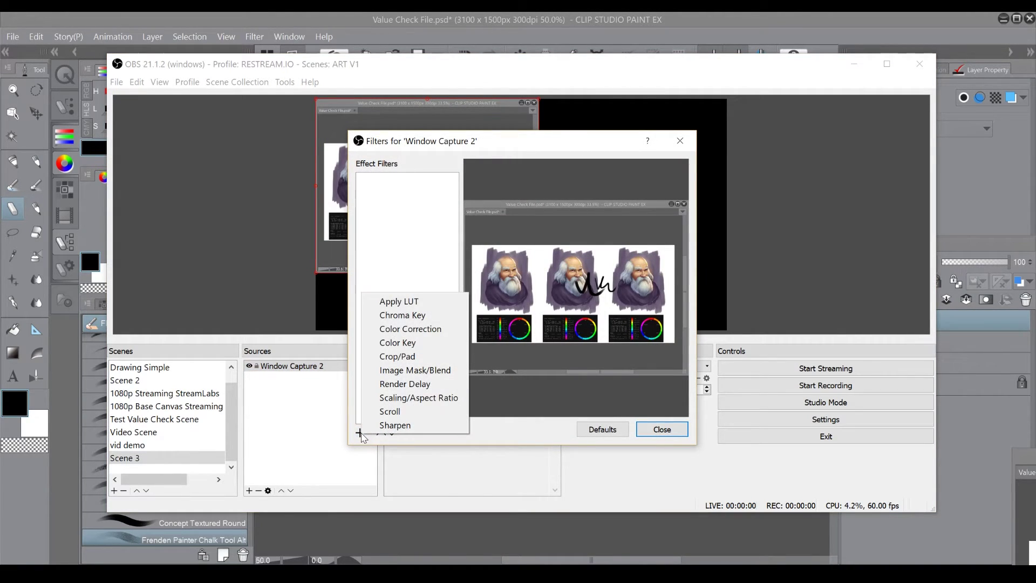
pyautogui.click(436, 307)
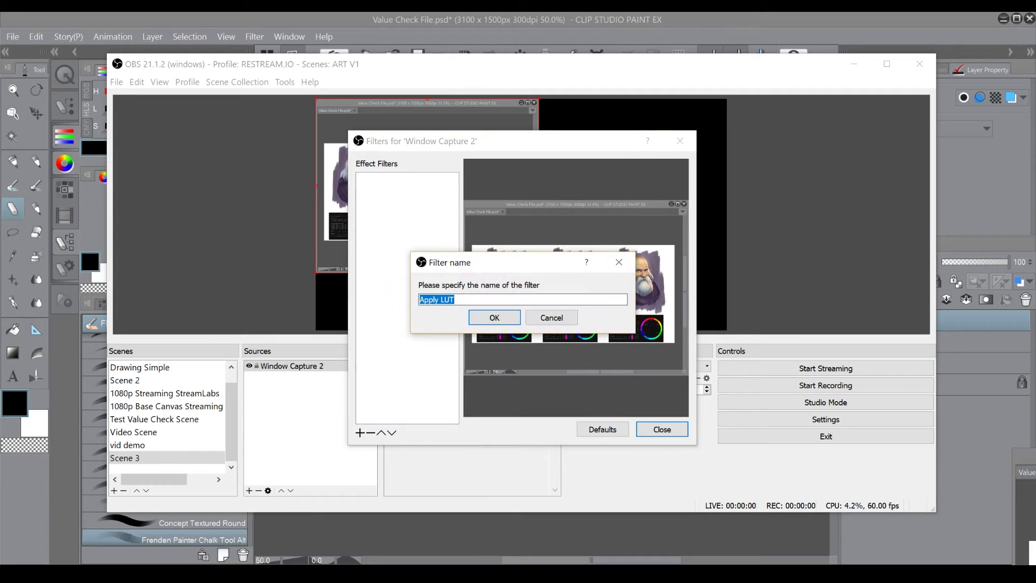
pyautogui.click(494, 319)
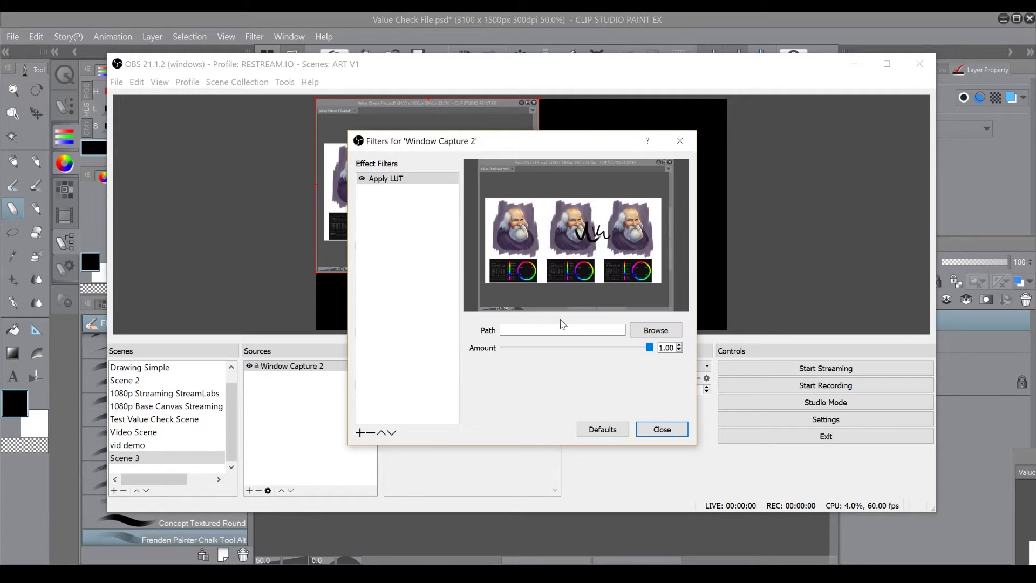
pyautogui.click(656, 331)
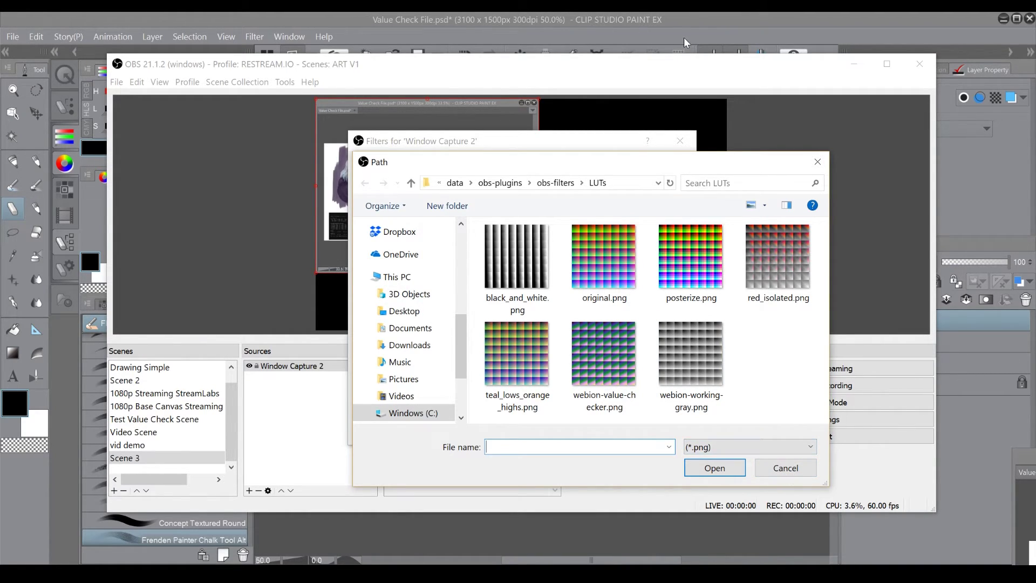
# Switch to Photoshop and load Grayscale.3DL as the 3D LUT of the Color Lookup layer in neutral-lut.png.
pyautogui.hotkey('alt', 'Tab')
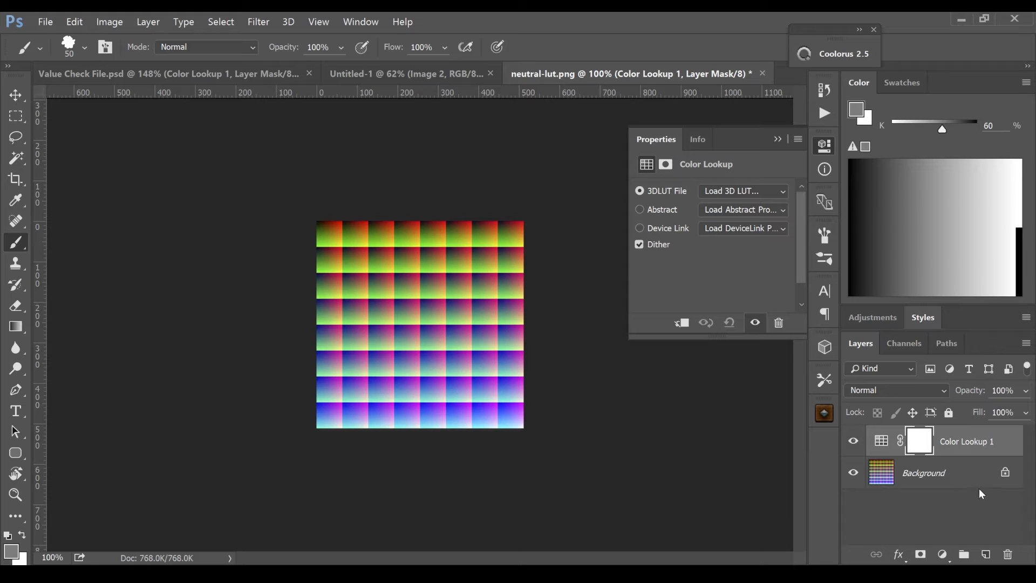
pyautogui.click(778, 189)
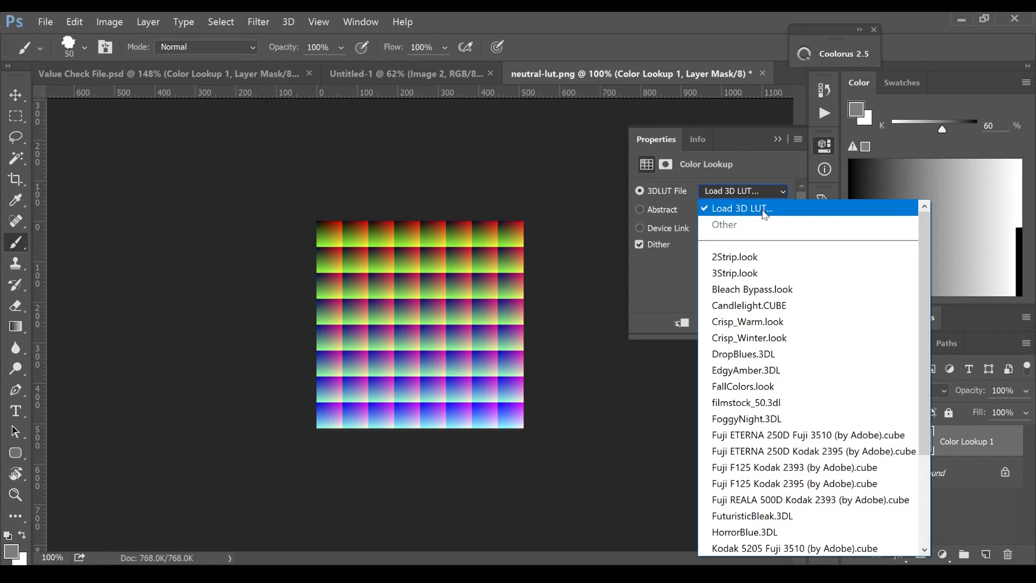
pyautogui.click(763, 210)
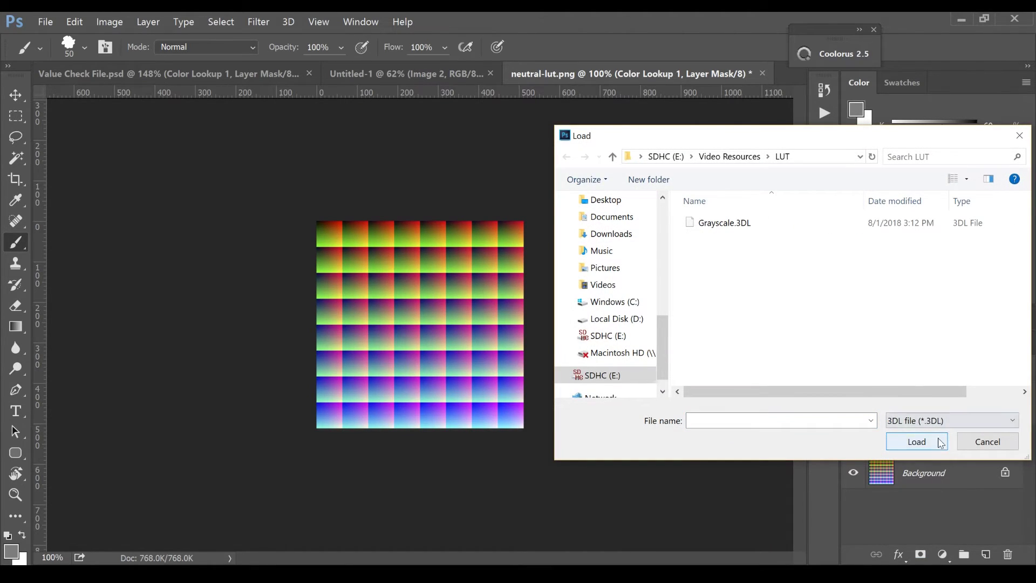
pyautogui.click(754, 225)
pyautogui.click(932, 444)
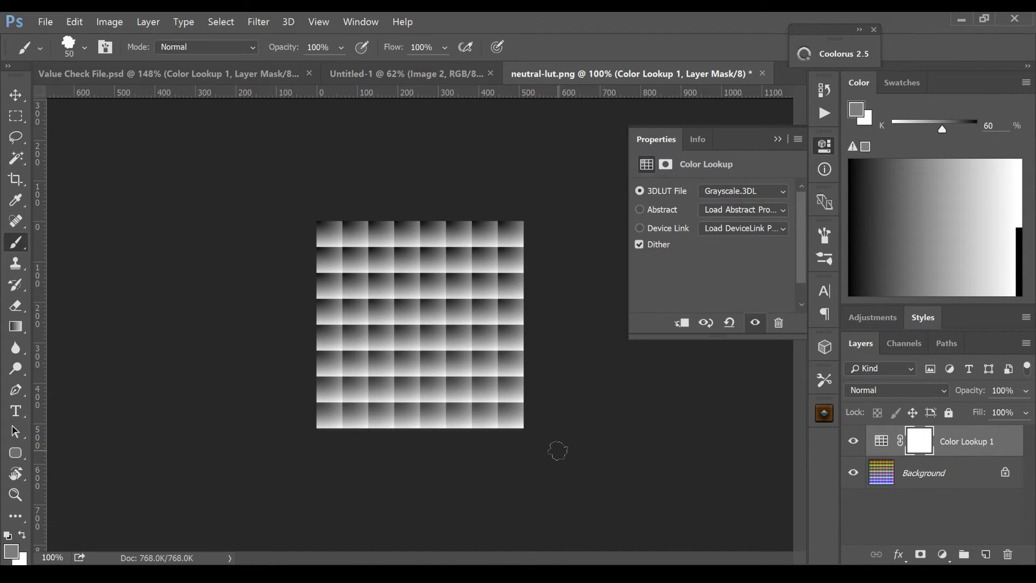
# Back in OBS, load webion-working-gray.png as the LUT for Window Capture 2 and close the filter settings.
pyautogui.hotkey('alt', 'Tab')
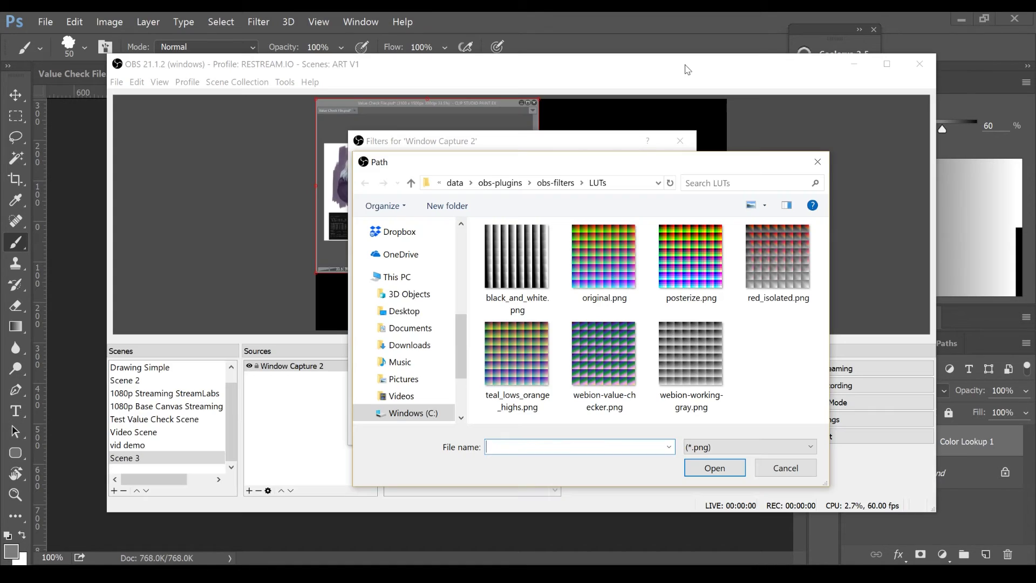
pyautogui.click(712, 377)
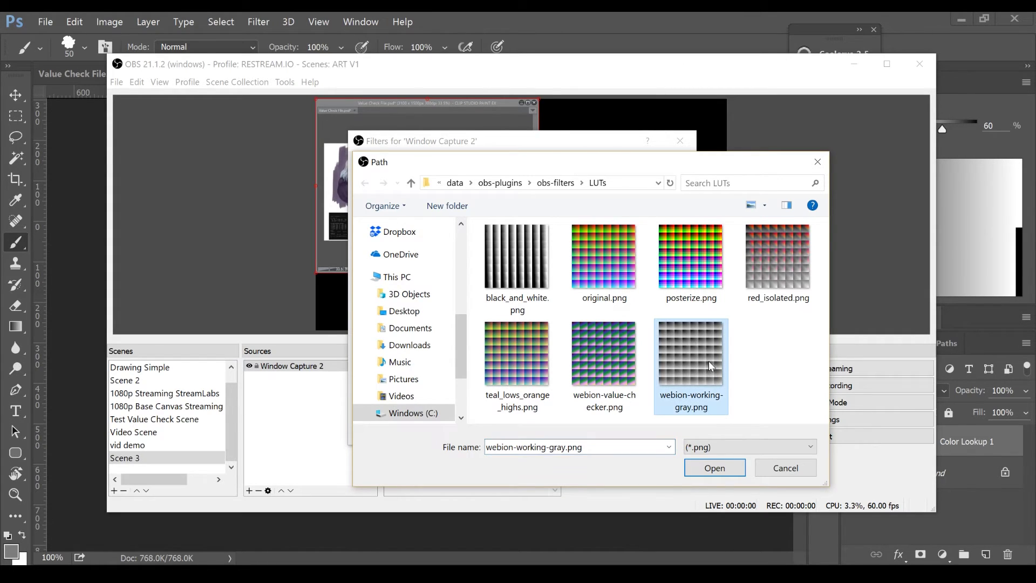
pyautogui.click(714, 467)
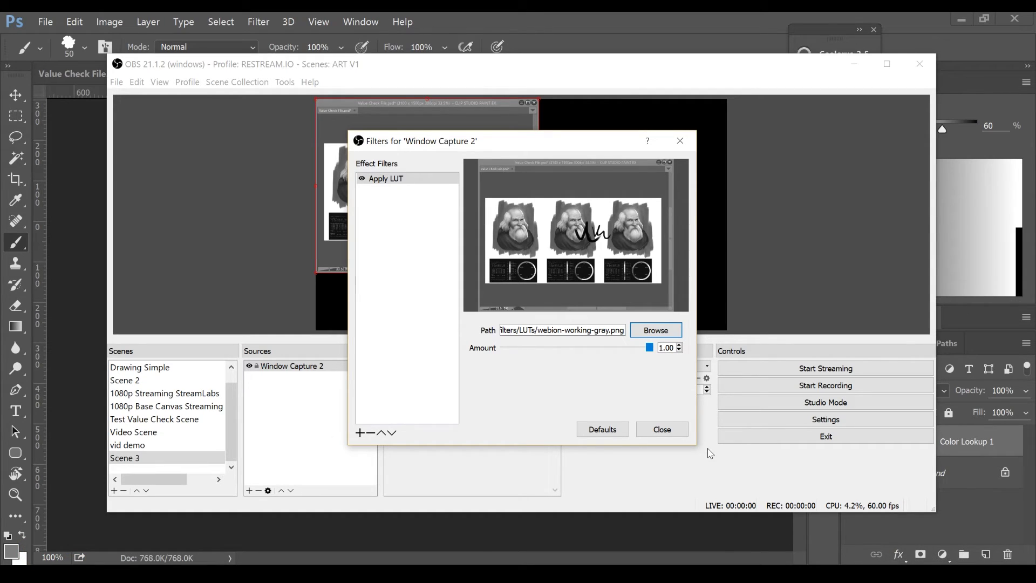
pyautogui.click(662, 429)
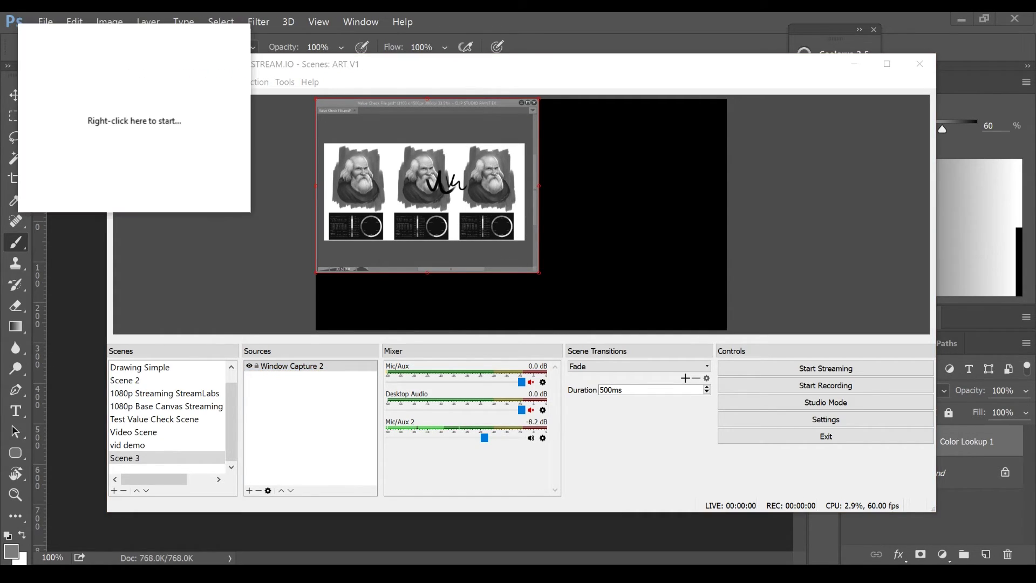
# Set the new OnTopReplica window to clone obs32 with the stored Demo region and enlarge the replica.
pyautogui.rightClick(207, 136)
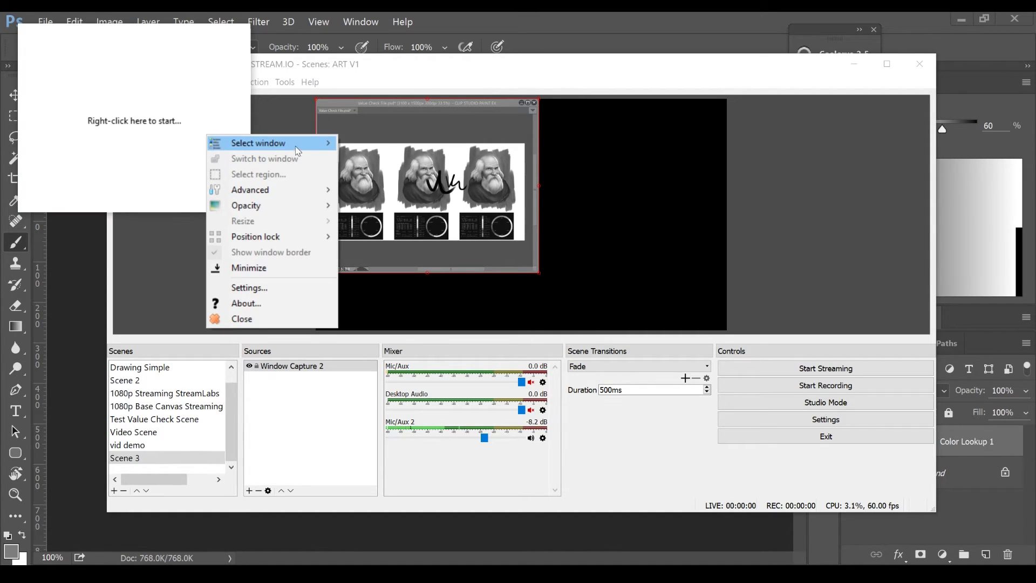
pyautogui.moveTo(297, 149)
pyautogui.moveTo(570, 254)
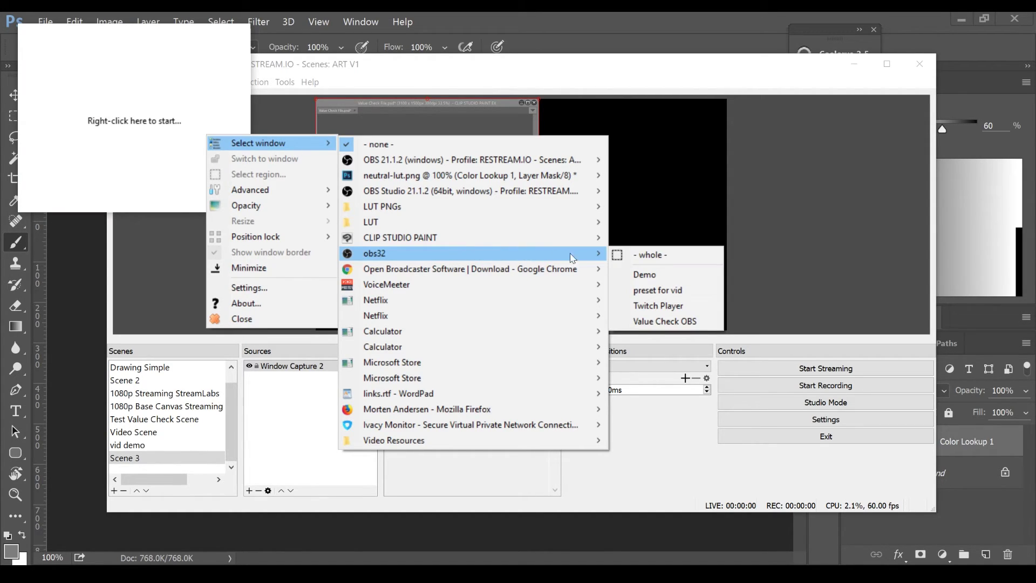
pyautogui.click(655, 274)
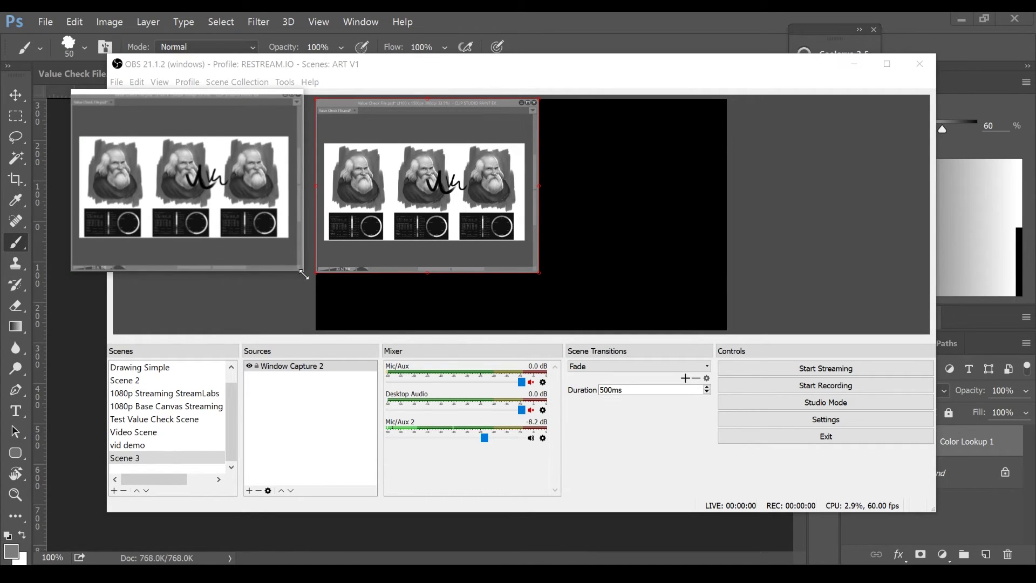
pyautogui.moveTo(303, 270)
pyautogui.mouseDown()
pyautogui.moveTo(360, 315)
pyautogui.moveTo(293, 253)
pyautogui.mouseUp()
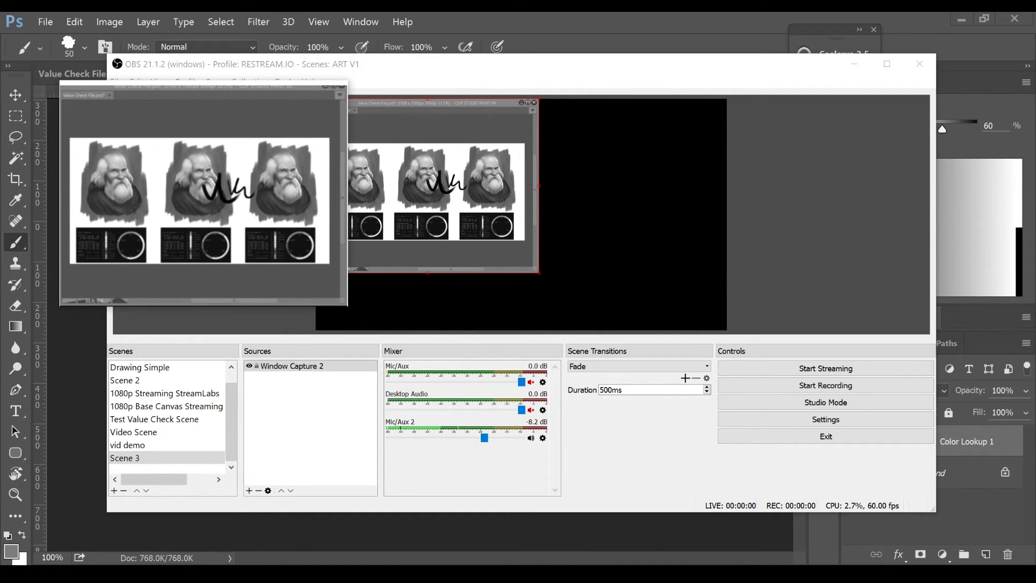
# Switch to Clip Studio Paint and paint more black test strokes over the middle portrait, rotating the canvas about 31 degrees counterclockwise.
pyautogui.click(489, 6)
pyautogui.click(485, 81)
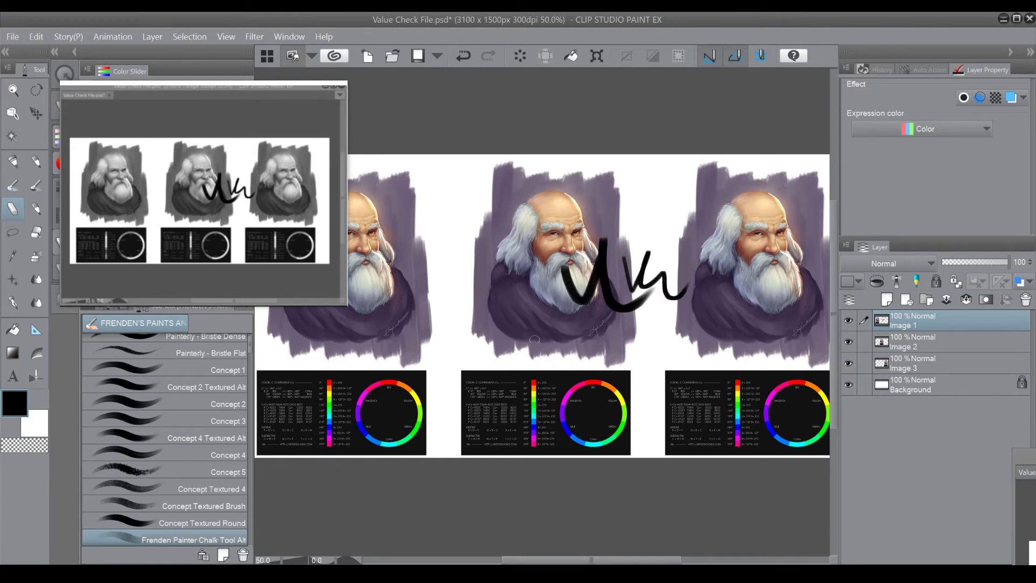
pyautogui.moveTo(660, 221)
pyautogui.mouseDown()
pyautogui.moveTo(537, 201)
pyautogui.moveTo(550, 262)
pyautogui.mouseUp()
pyautogui.moveTo(510, 436); pyautogui.dragTo(627, 432)
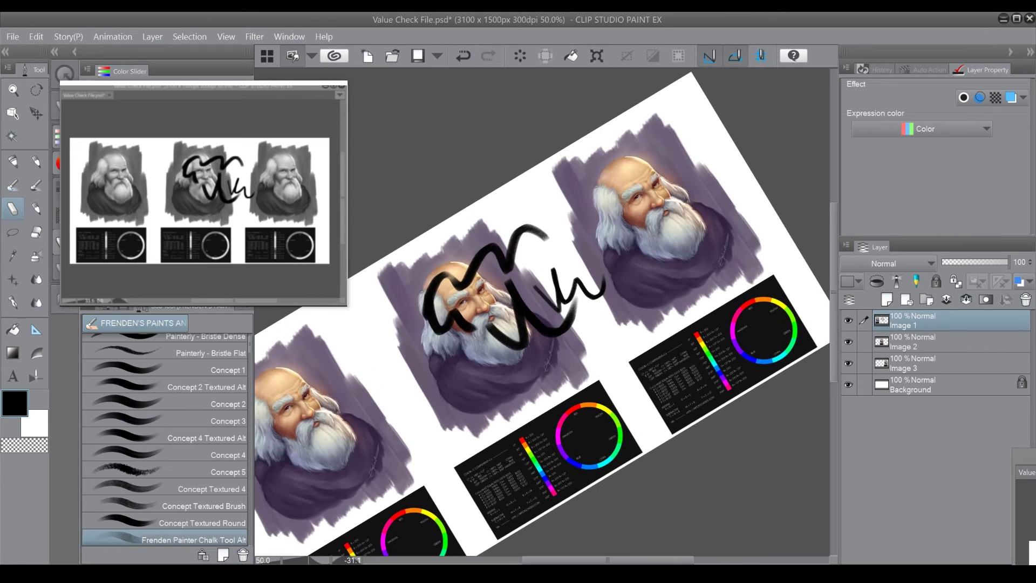
pyautogui.moveTo(506, 220)
pyautogui.mouseDown()
pyautogui.moveTo(540, 233)
pyautogui.moveTo(557, 258)
pyautogui.mouseUp()
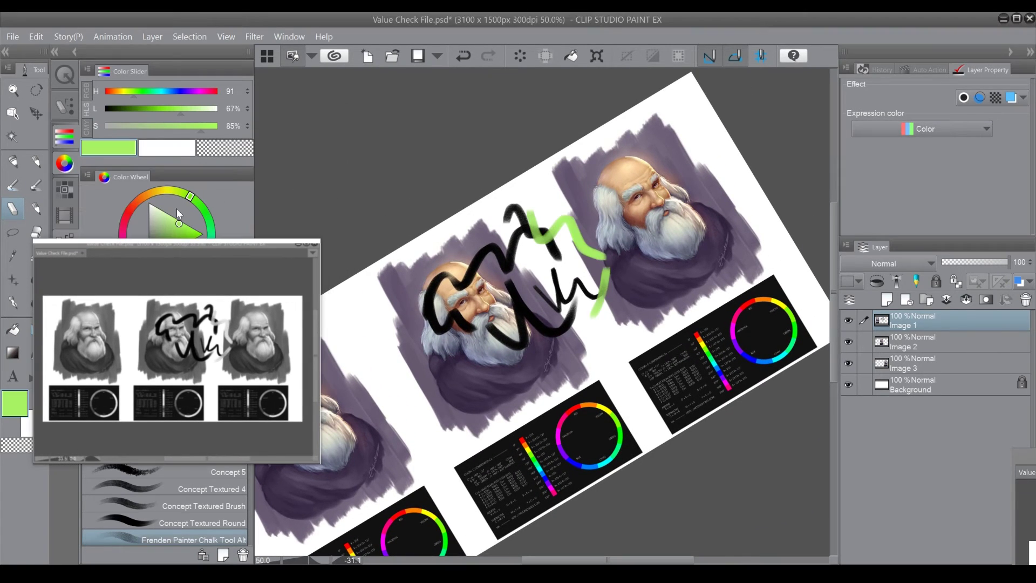
# Paint muted green test strokes between the middle and right portraits, and move the replica up over the color panels.
pyautogui.moveTo(177, 208); pyautogui.dragTo(158, 224)
pyautogui.moveTo(519, 287); pyautogui.dragTo(625, 313)
pyautogui.moveTo(636, 304)
pyautogui.mouseDown()
pyautogui.moveTo(677, 297)
pyautogui.moveTo(676, 283)
pyautogui.mouseUp()
pyautogui.moveTo(662, 263); pyautogui.dragTo(632, 252)
pyautogui.doubleClick(578, 209)
pyautogui.moveTo(578, 210); pyautogui.dragTo(712, 204)
pyautogui.moveTo(288, 281); pyautogui.dragTo(295, 145)
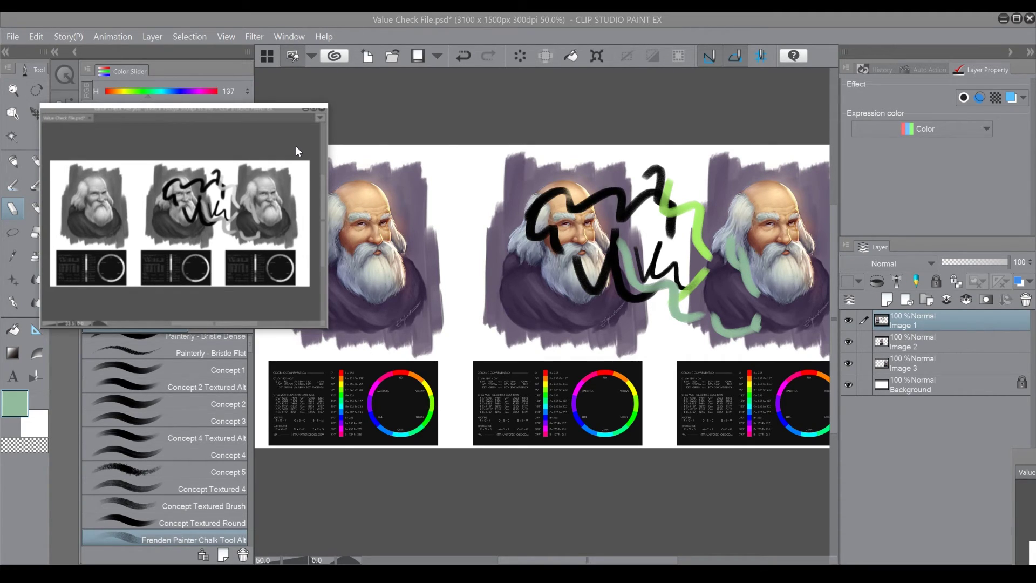
pyautogui.click(909, 200)
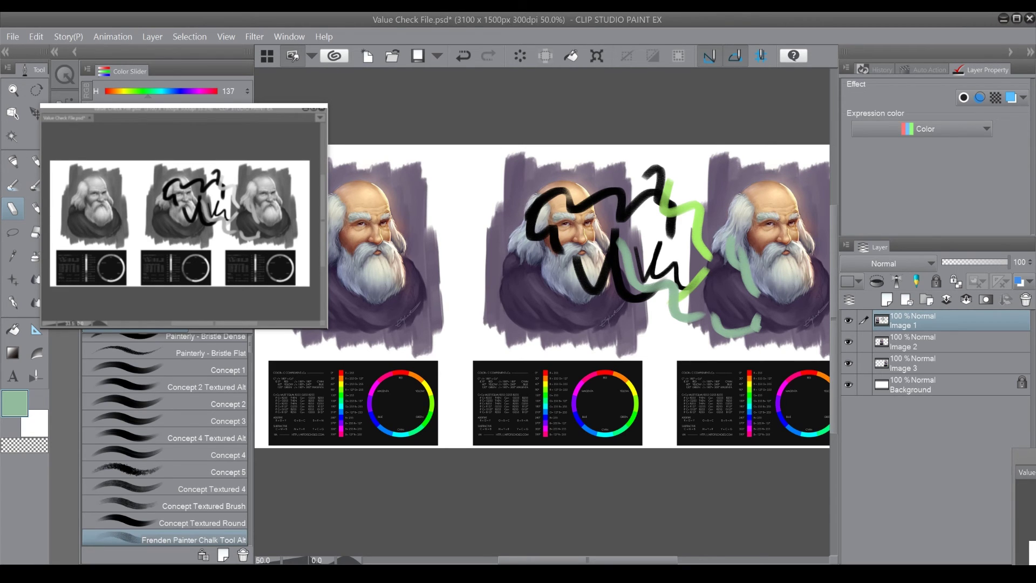
pyautogui.hotkey('alt', 'Tab')
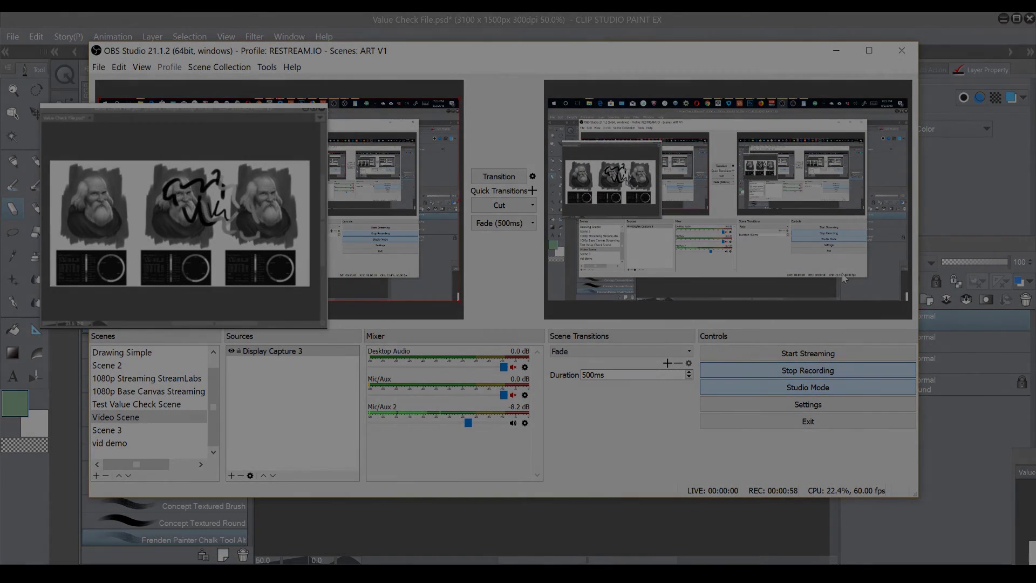